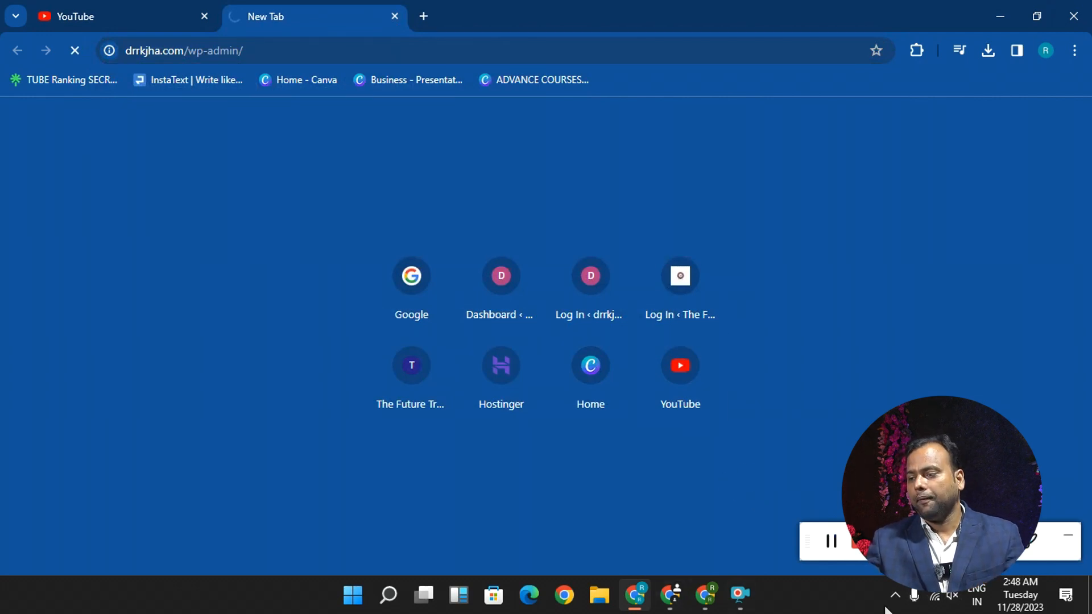
# - Check the Wi-Fi connection and load the WordPress dashboard at drrkjha.com/wp-admin/
pyautogui.click(934, 595)
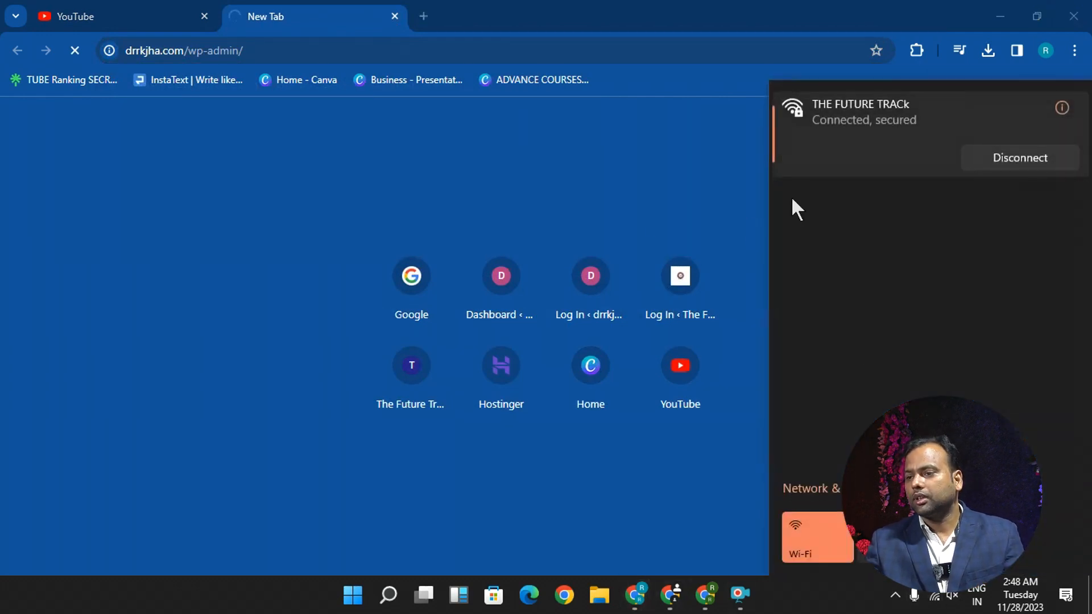
pyautogui.click(638, 215)
pyautogui.click(257, 49)
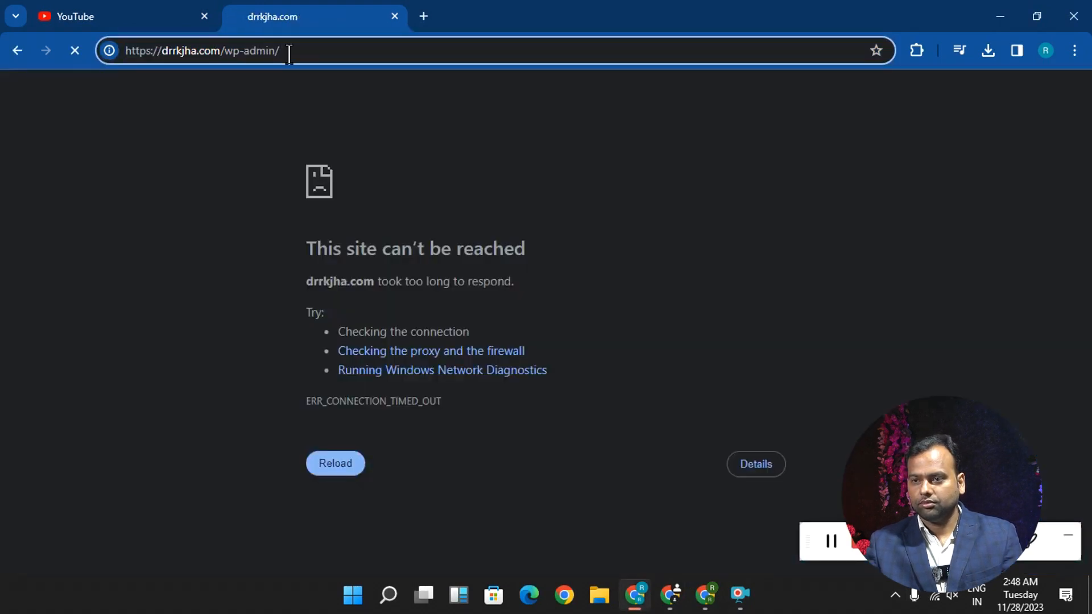
# - Look through the WordPress dashboard's side navigation, including the WooCommerce, Appearance and Plugins entries
pyautogui.scroll(-5, 48, 215)
pyautogui.scroll(-3, 266, 338)
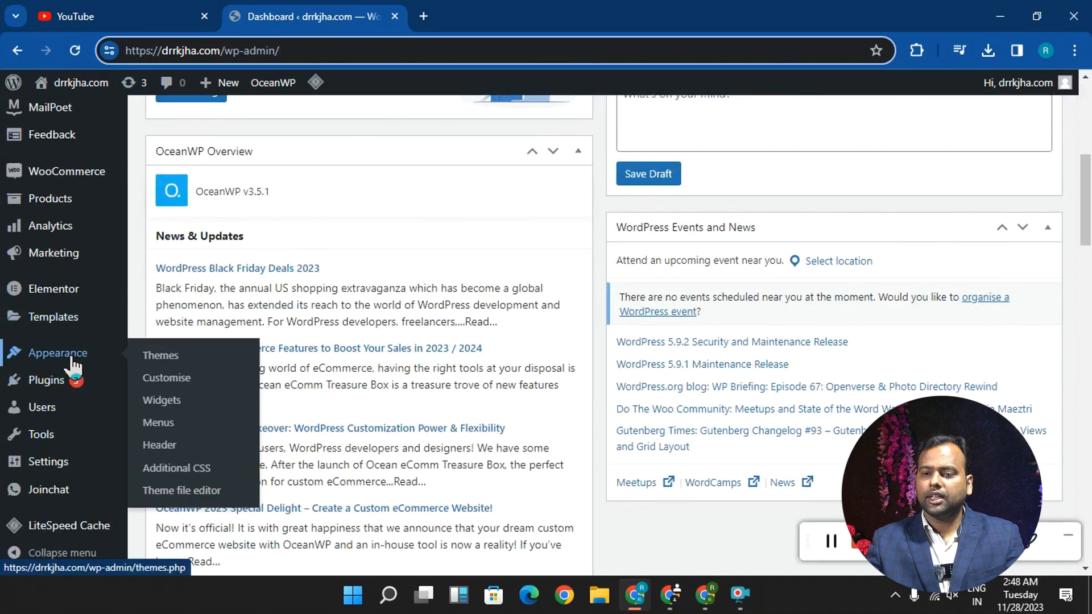
pyautogui.moveTo(84, 177)
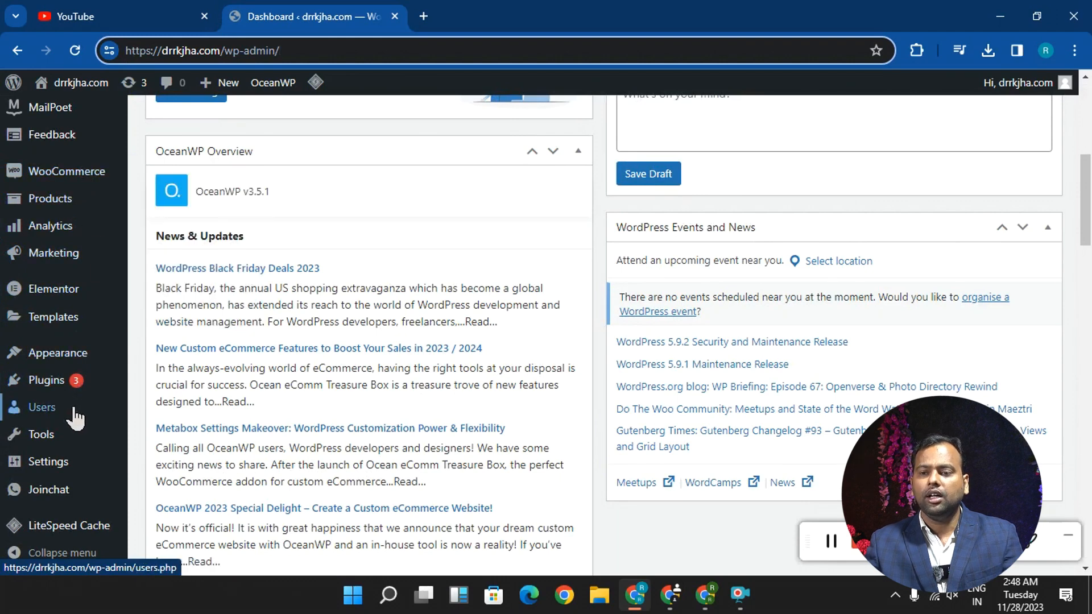
pyautogui.moveTo(54, 390)
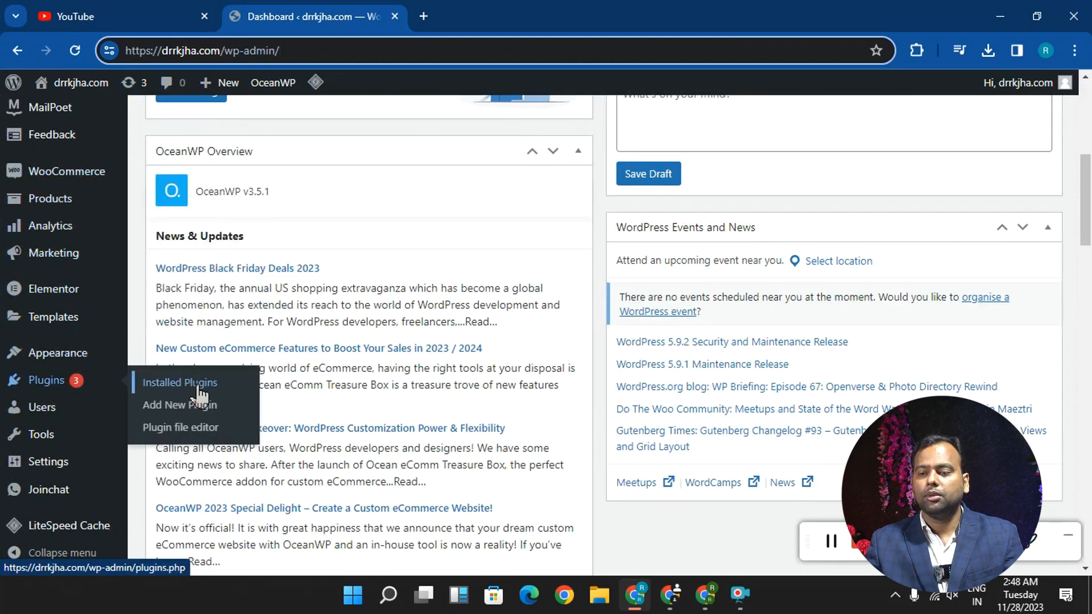
# - Switch to the other browser window and review the WooCommerce online store outline in the ChatGPT conversation
pyautogui.click(705, 595)
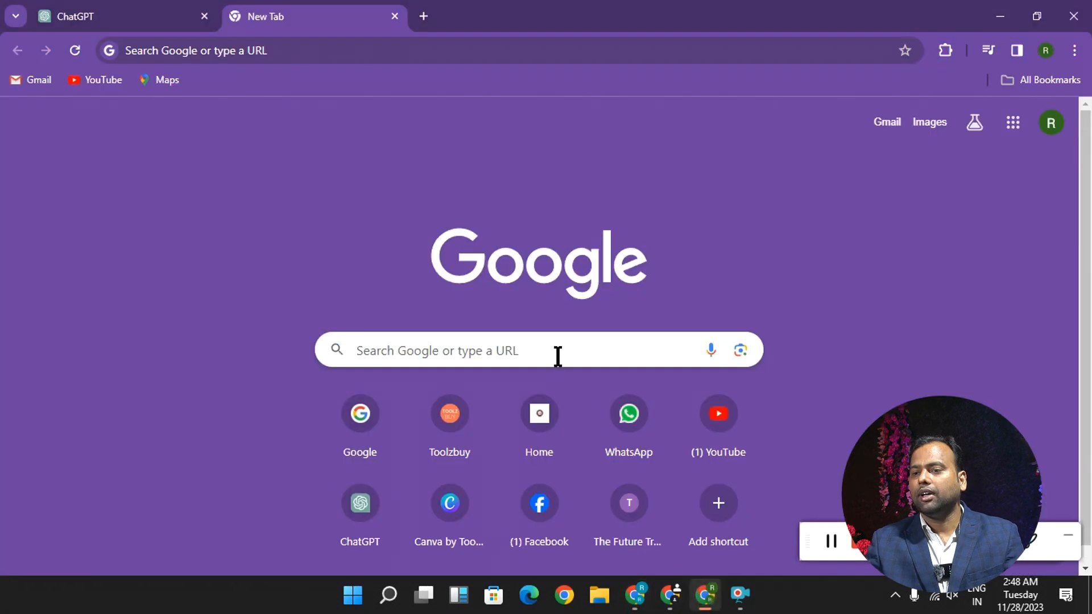
pyautogui.click(142, 16)
pyautogui.scroll(8, 402, 220)
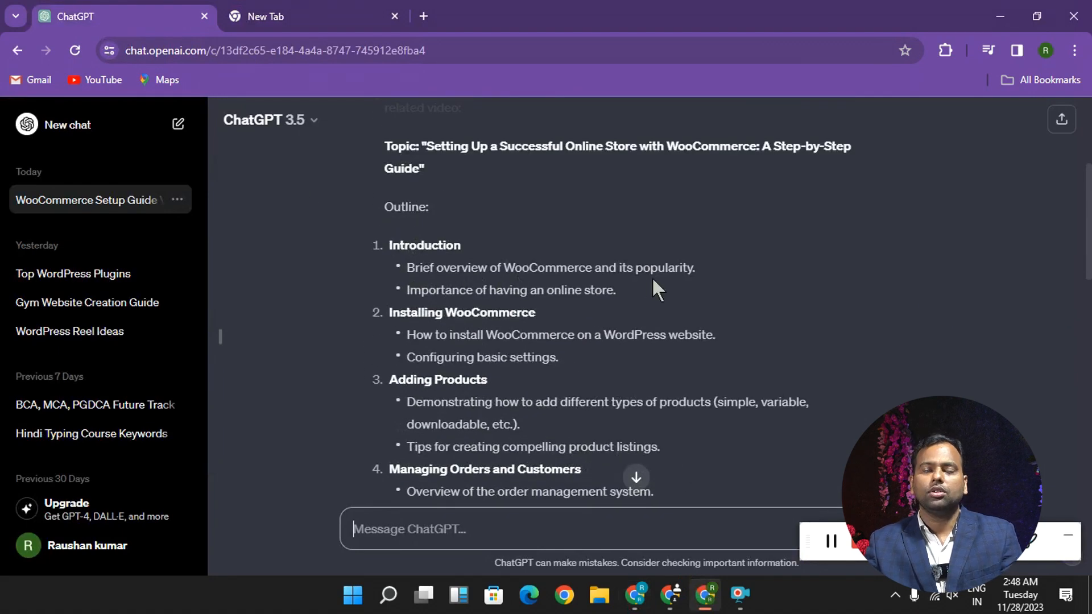
pyautogui.scroll(-2, 653, 280)
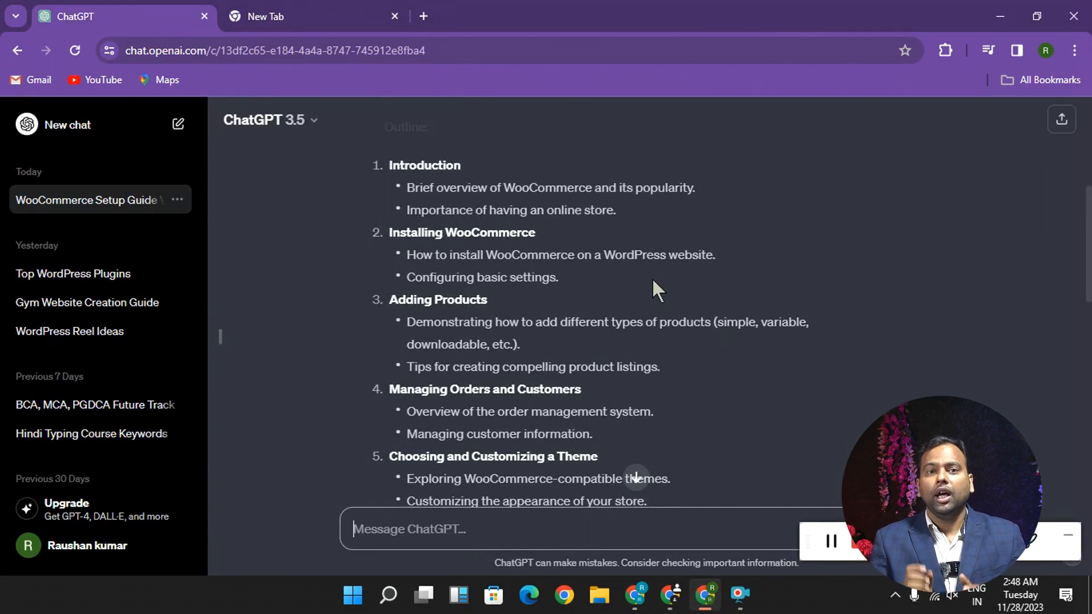
# - Search Google for Amazon and open the Amazon.in website
pyautogui.click(253, 16)
pyautogui.click(251, 47)
pyautogui.write('a')
pyautogui.press('BackSpace')
pyautogui.press('BackSpace')
pyautogui.write('google.com')
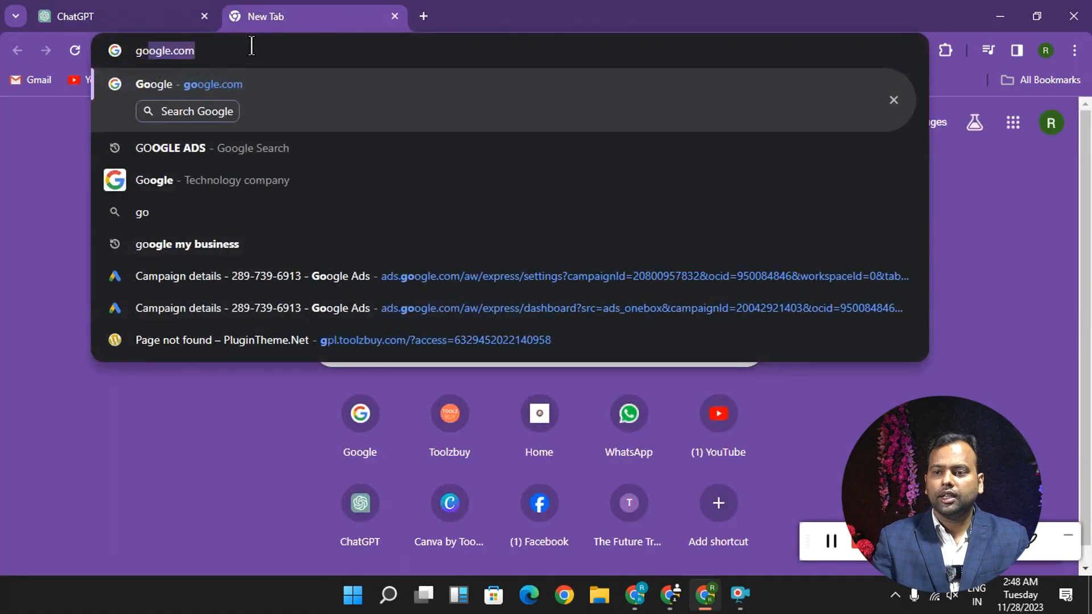
pyautogui.press('Return')
pyautogui.write('amzon')
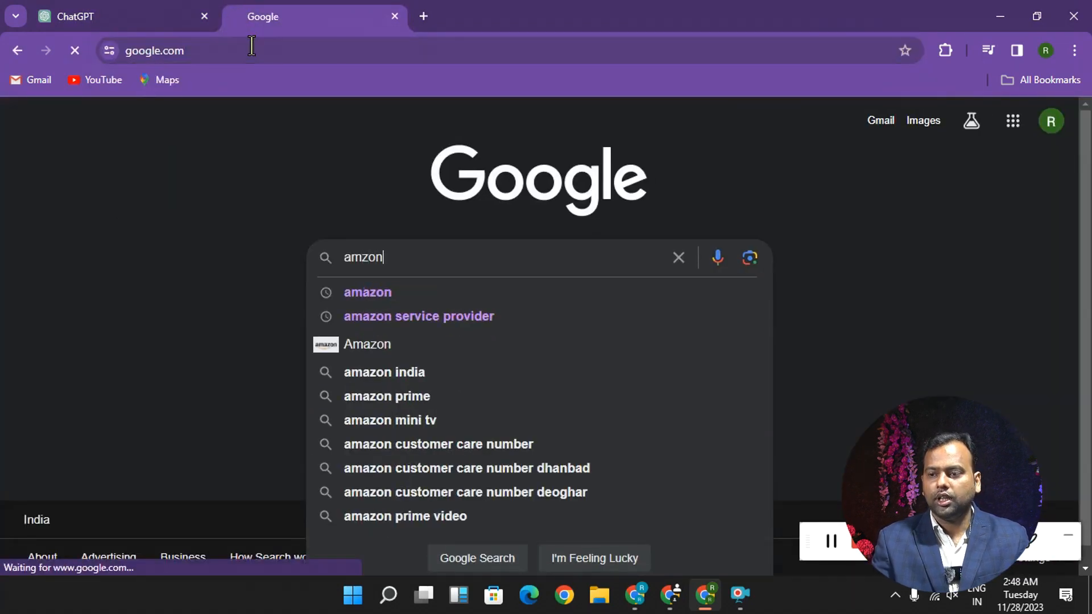
pyautogui.press('Return')
pyautogui.click(170, 335)
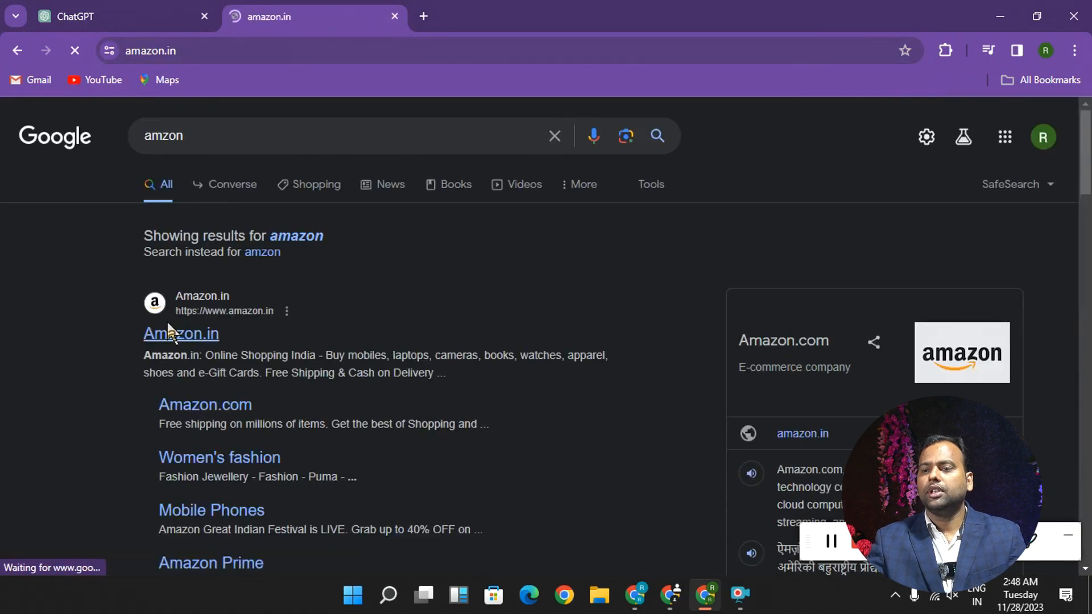
# - Open the boAt headphone offers and view the boAt Rockerz 255 Pro+ neckband product page
pyautogui.scroll(-4, 316, 321)
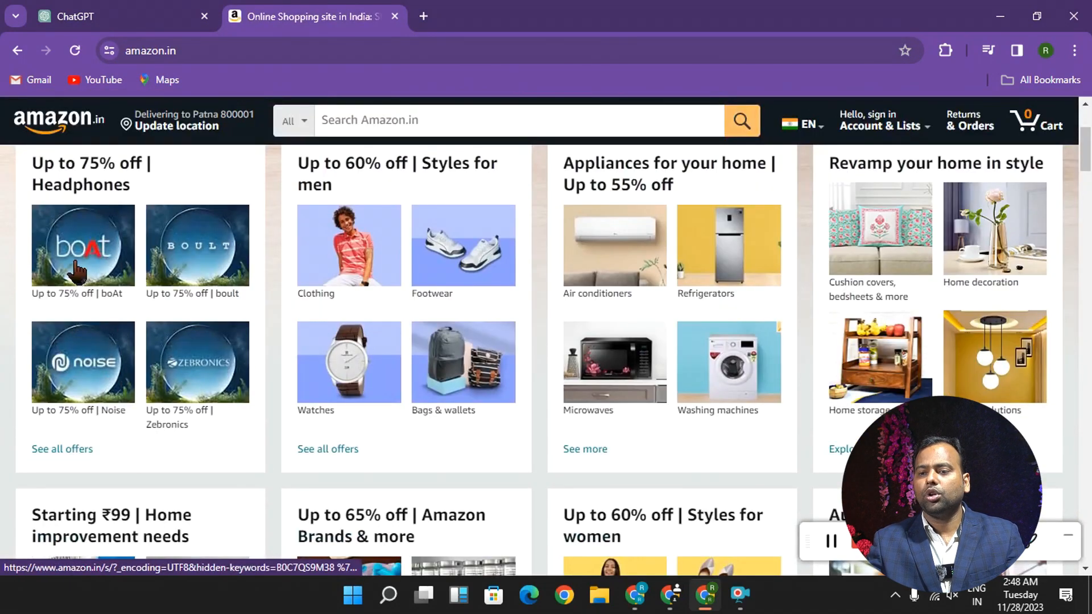
pyautogui.click(77, 271)
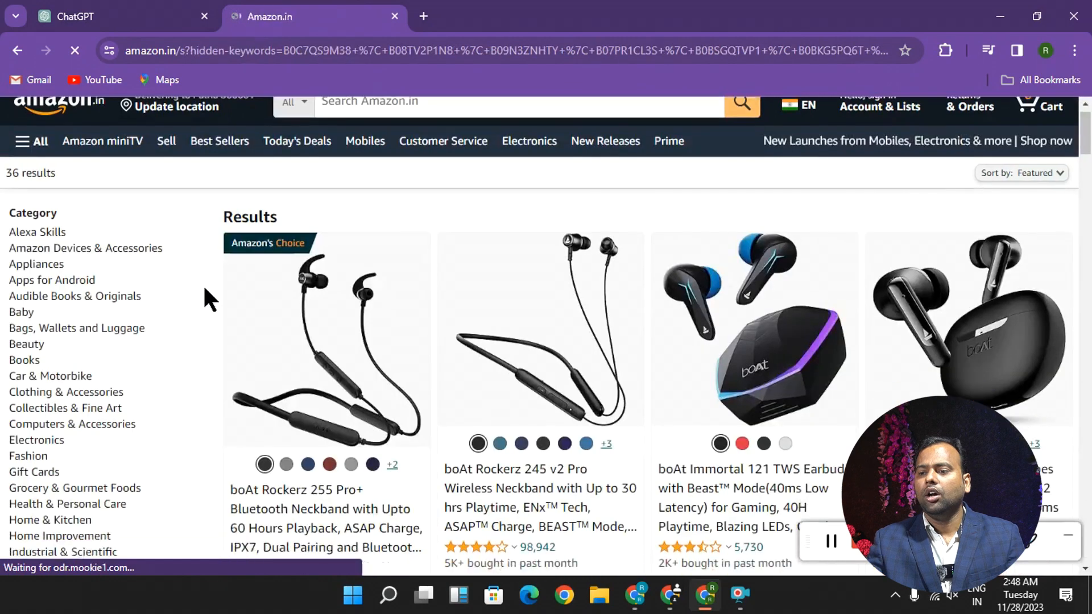
pyautogui.scroll(-3, 205, 293)
pyautogui.click(289, 400)
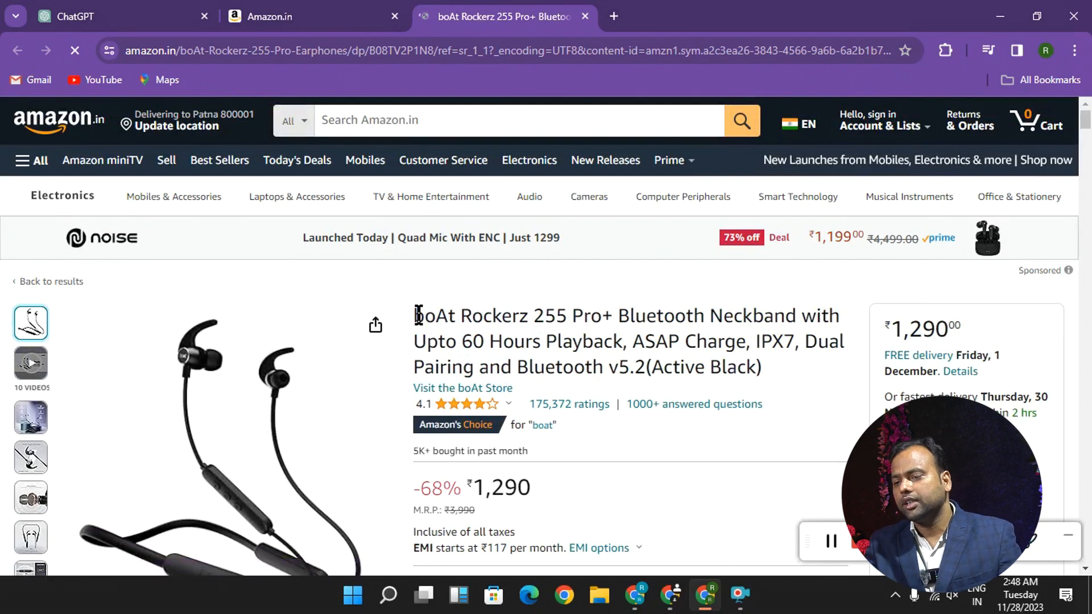
# - Examine the neckband's product title, gallery images, price and colour options as an example of a store listing
pyautogui.moveTo(417, 314); pyautogui.dragTo(682, 359)
pyautogui.moveTo(772, 367); pyautogui.dragTo(520, 374)
pyautogui.scroll(-3, 520, 374)
pyautogui.moveTo(244, 228)
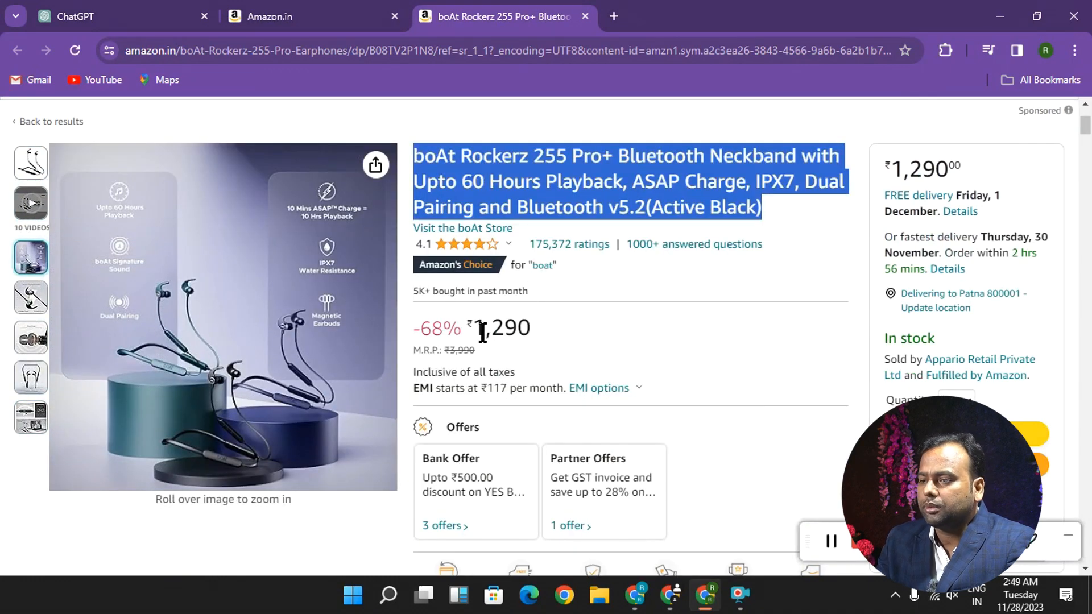
pyautogui.doubleClick(484, 332)
pyautogui.scroll(-6, 538, 330)
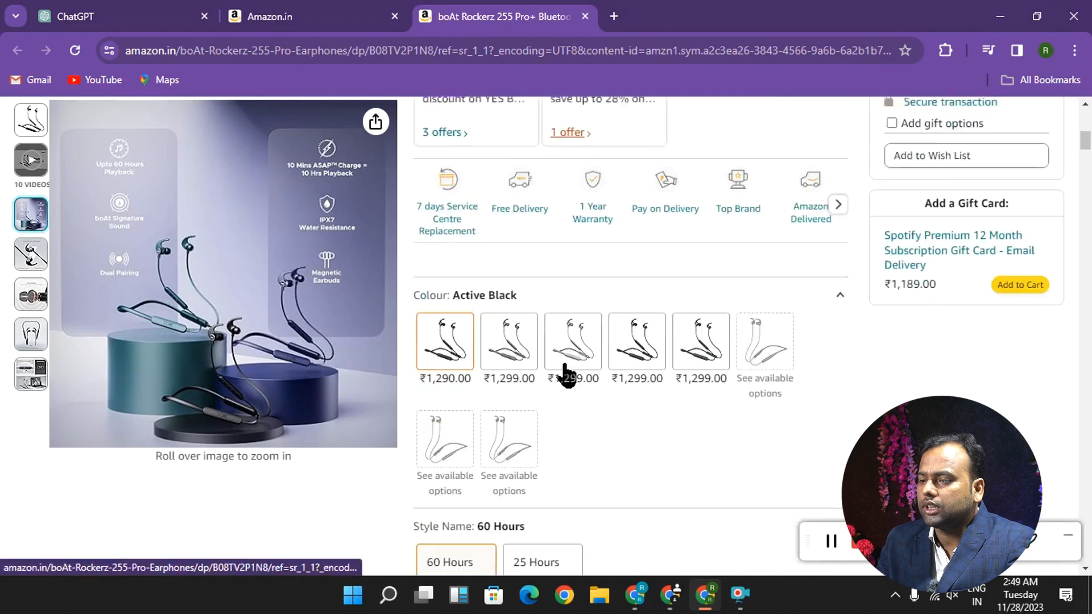
pyautogui.scroll(3, 711, 348)
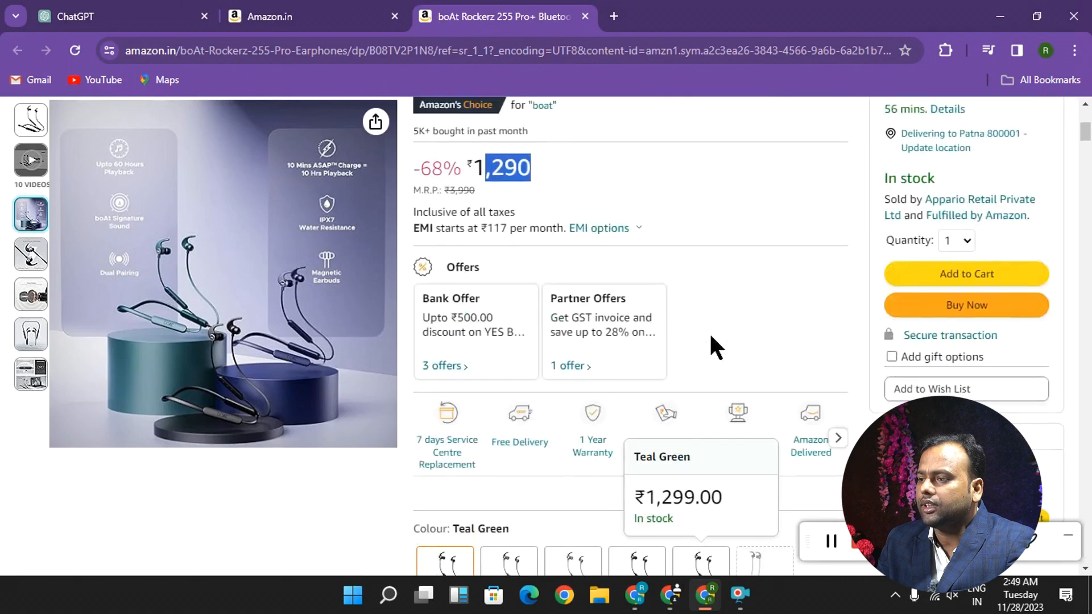
pyautogui.scroll(4, 711, 338)
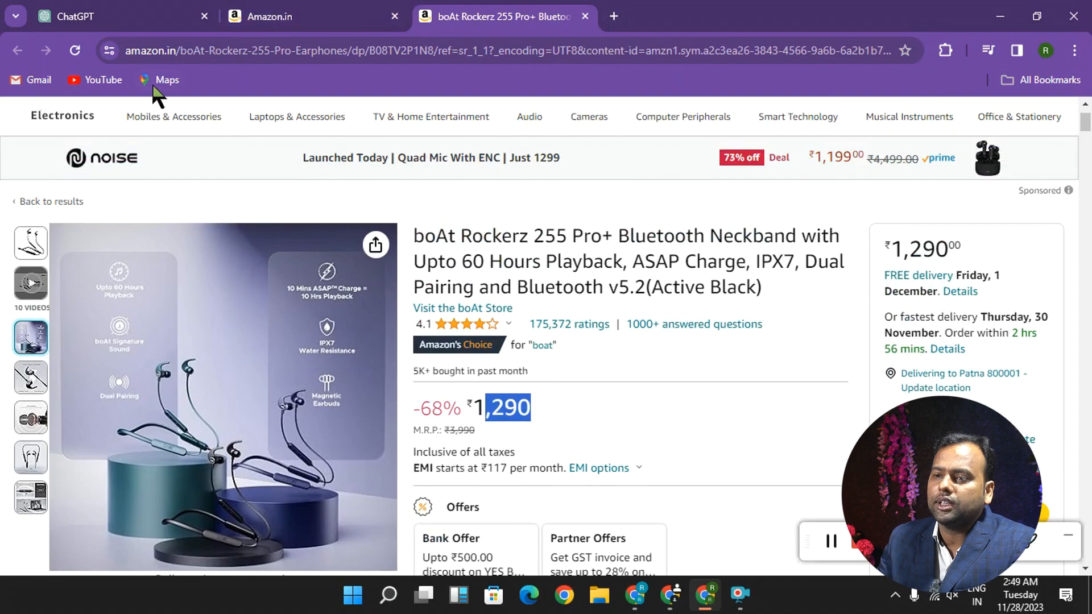
pyautogui.scroll(2, 166, 126)
# - Search Amazon for jeans and open the YANGER BOYS slim fit men's jeans listing
pyautogui.click(401, 119)
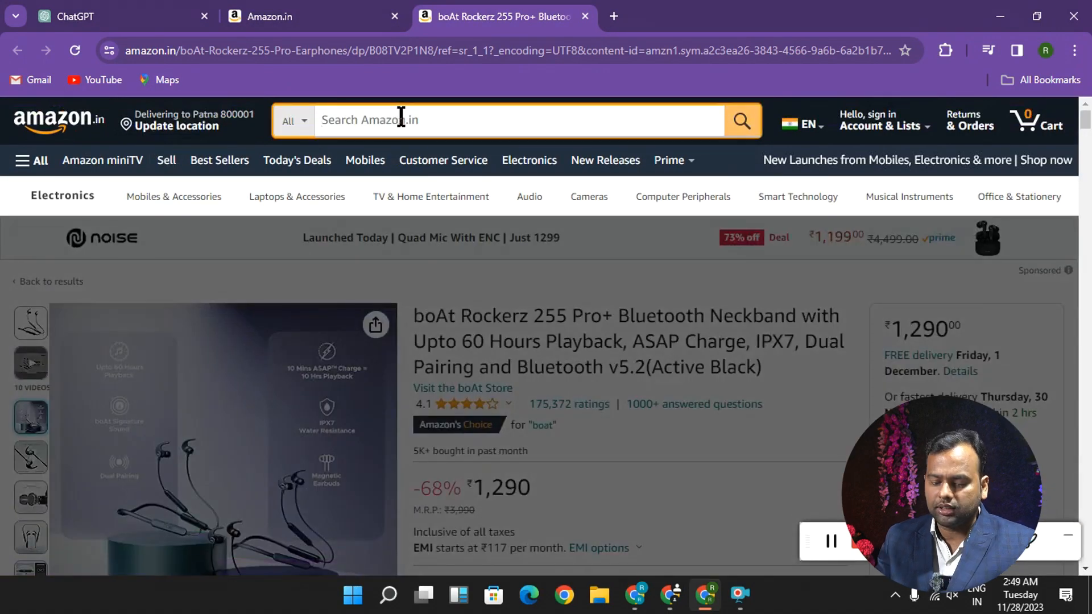
pyautogui.write('jeans')
pyautogui.press('Return')
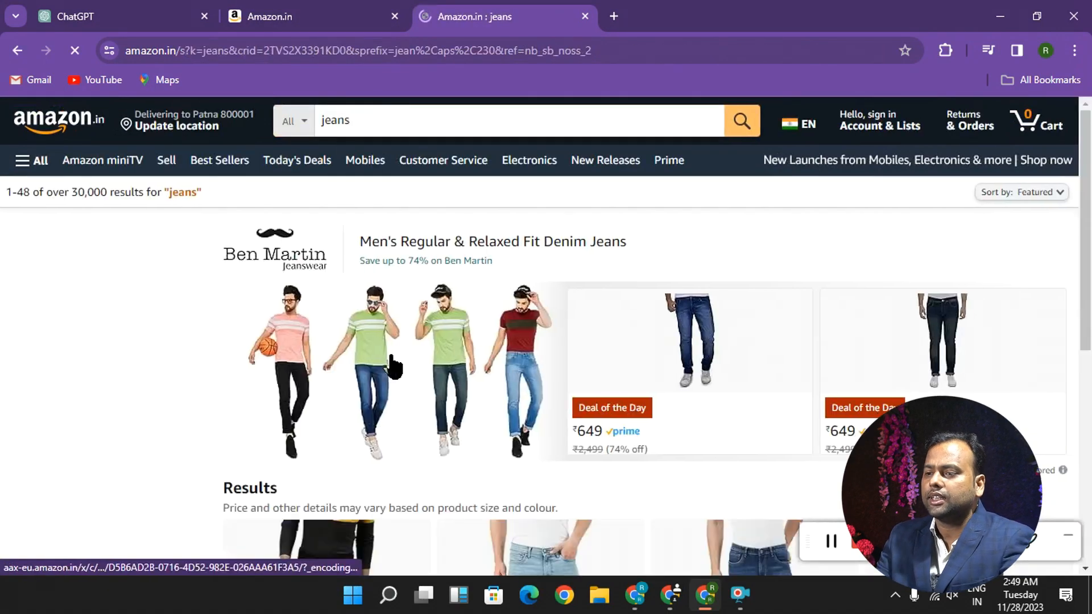
pyautogui.scroll(-4, 398, 364)
pyautogui.click(365, 367)
# - Examine the jeans listing's gallery images, title, price, offers and size choices
pyautogui.scroll(-3, 374, 295)
pyautogui.scroll(1, 607, 319)
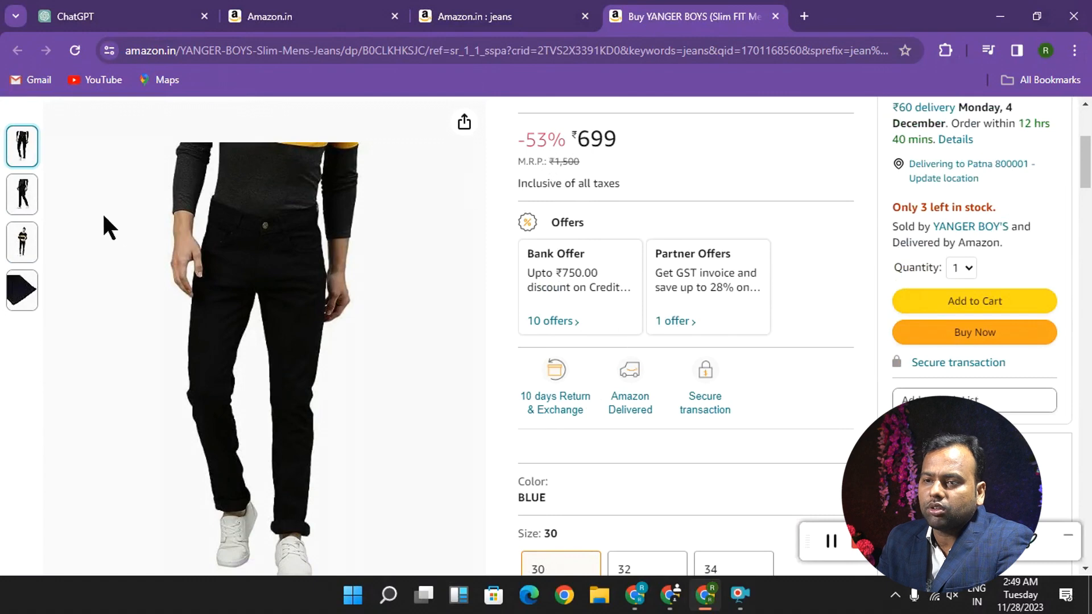
pyautogui.scroll(4, 446, 322)
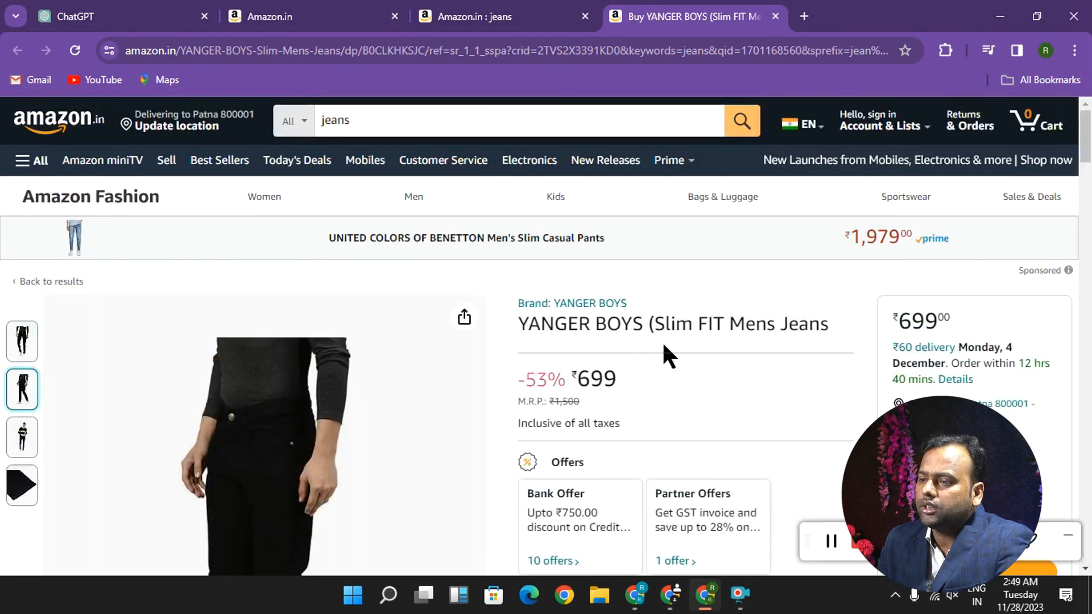
pyautogui.scroll(-5, 791, 333)
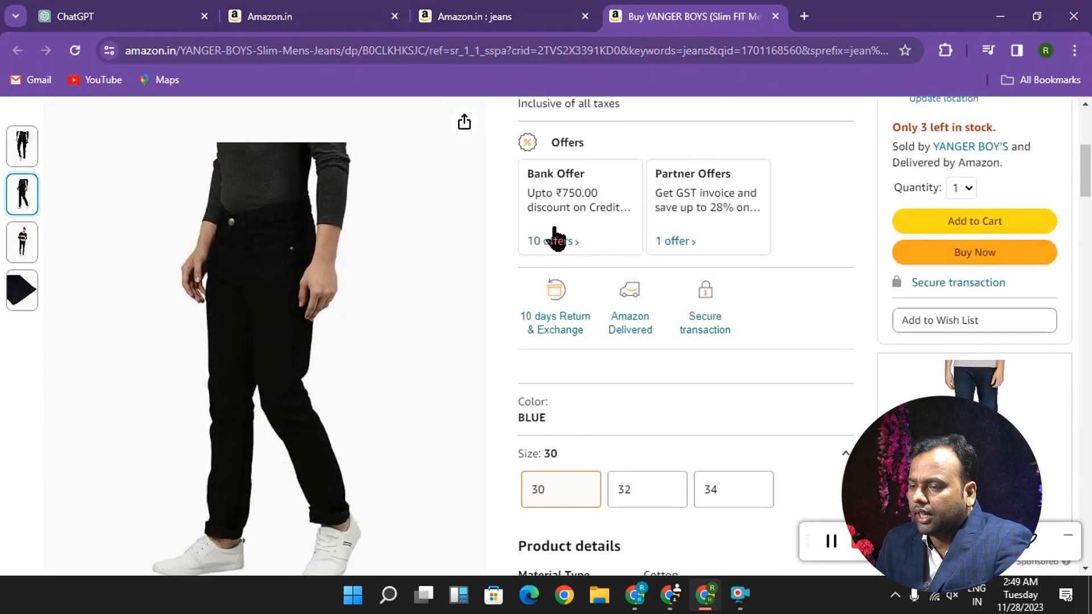
pyautogui.scroll(-4, 556, 236)
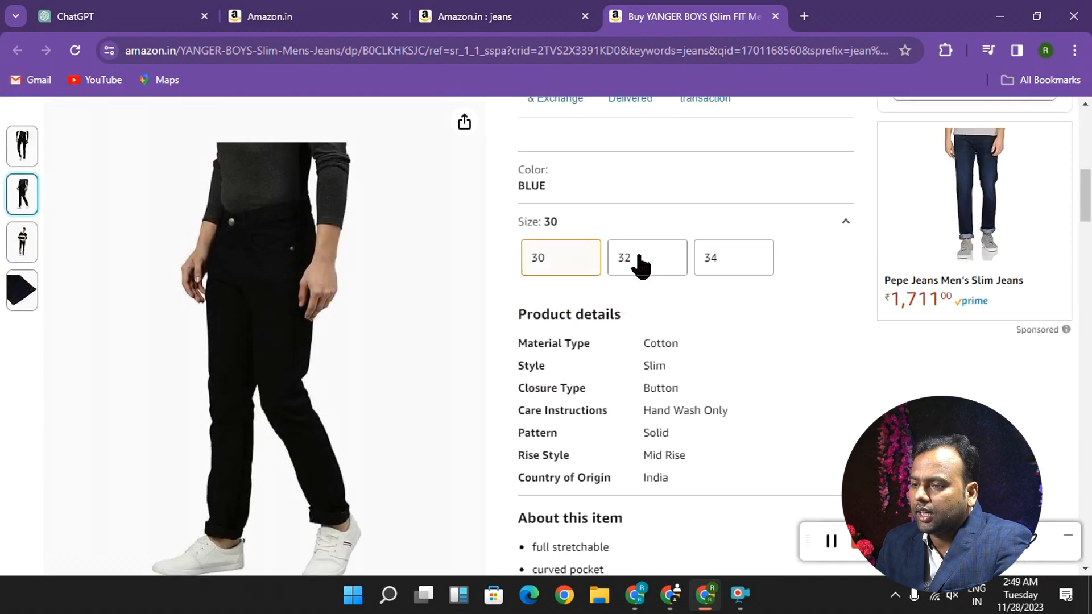
# - Compare the jeans' size variants 30, 32 and 34, finishing with size 32 selected
pyautogui.click(687, 218)
pyautogui.click(687, 218)
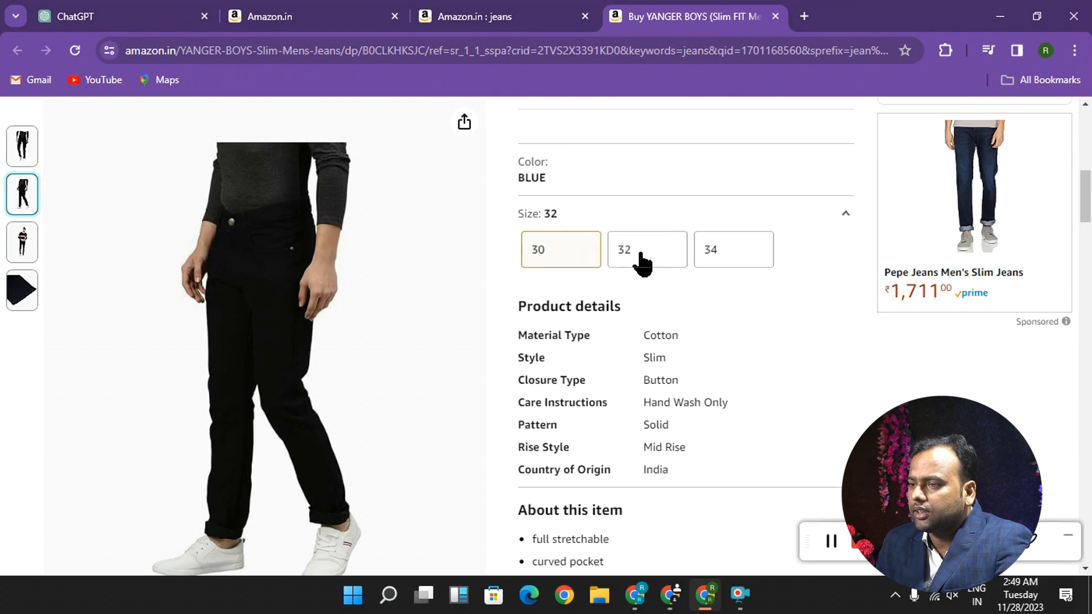
pyautogui.click(643, 254)
pyautogui.click(540, 262)
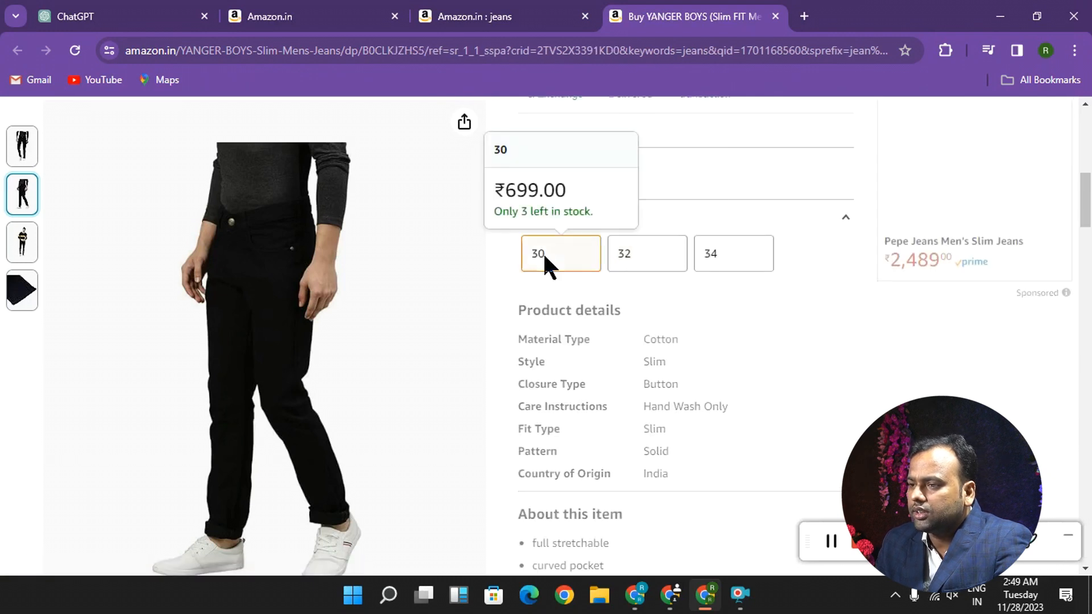
pyautogui.click(707, 264)
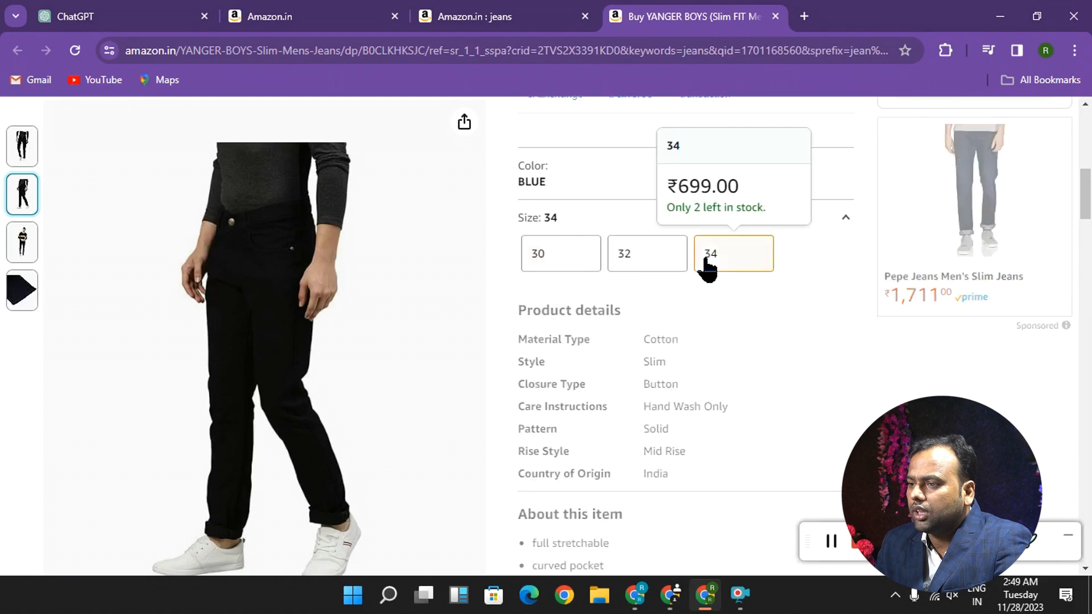
pyautogui.click(639, 263)
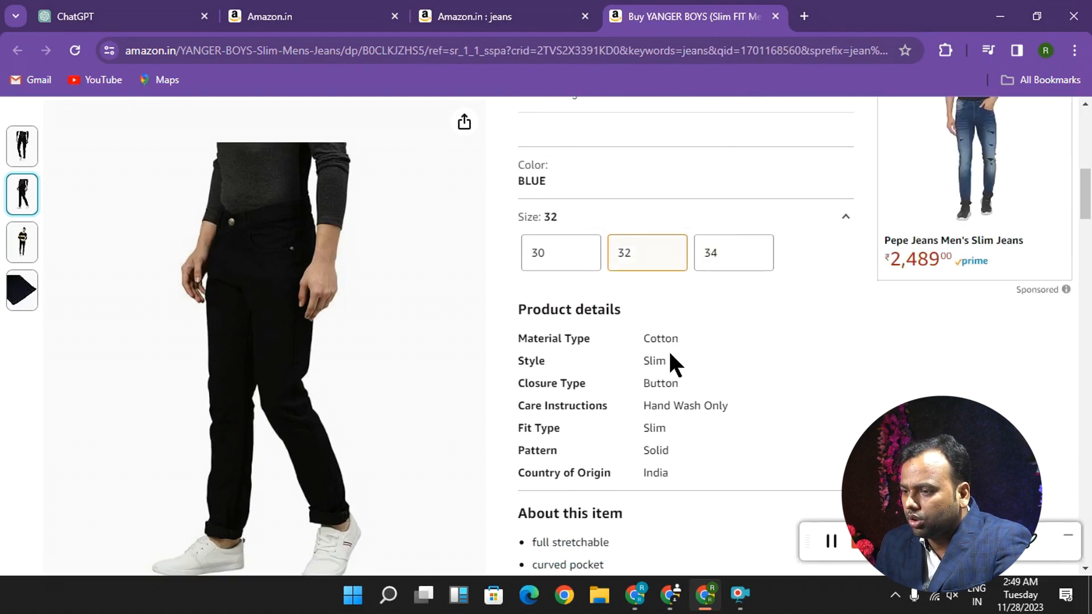
# - Review the jeans' product details and item description, and return to the price section
pyautogui.scroll(-5, 660, 382)
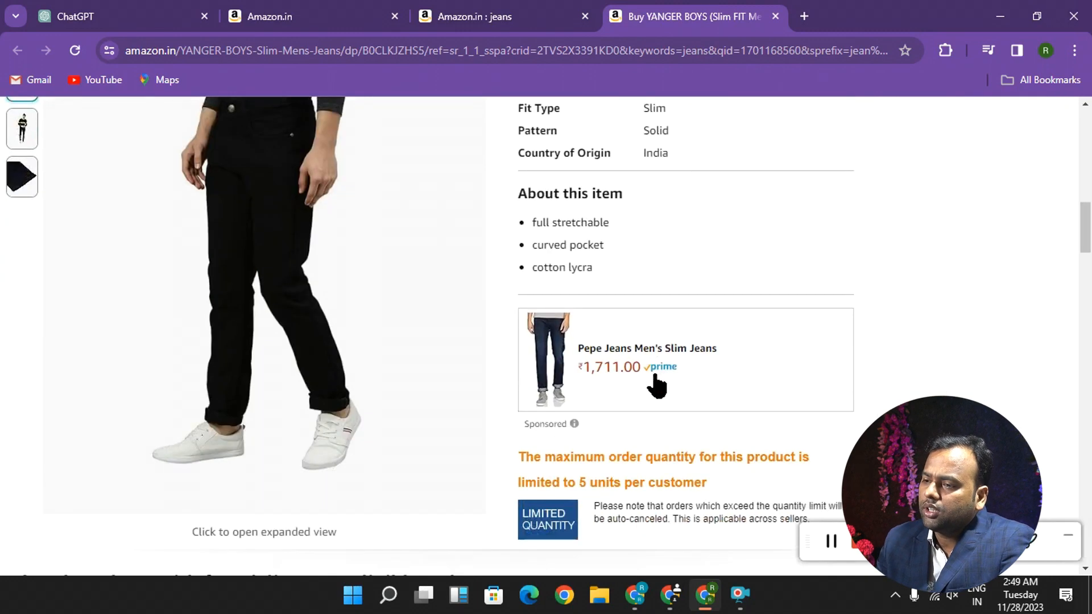
pyautogui.scroll(-2, 556, 457)
pyautogui.scroll(7, 552, 441)
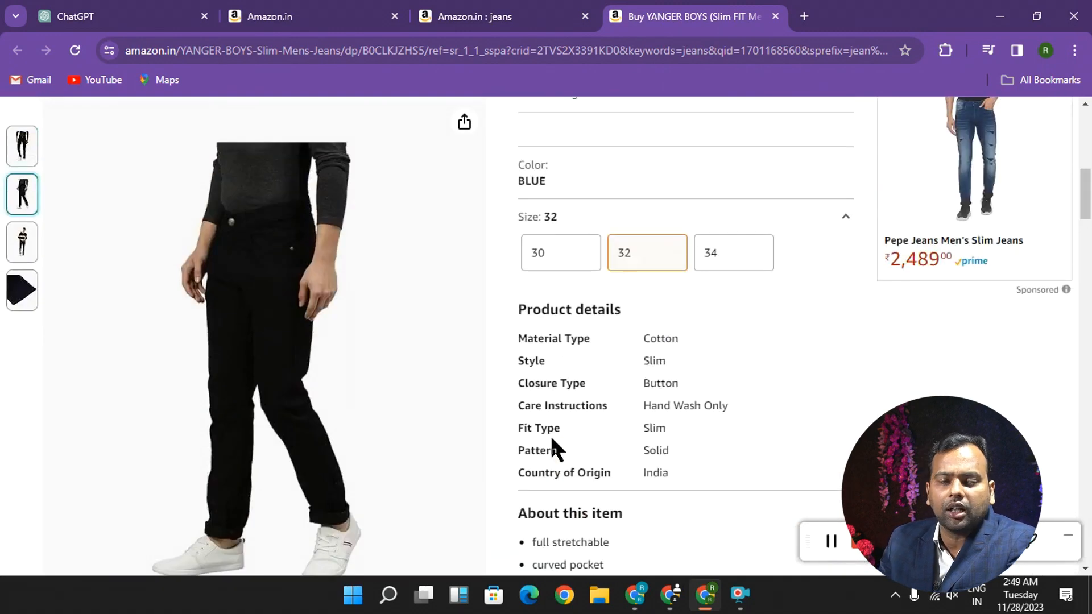
pyautogui.scroll(5, 552, 438)
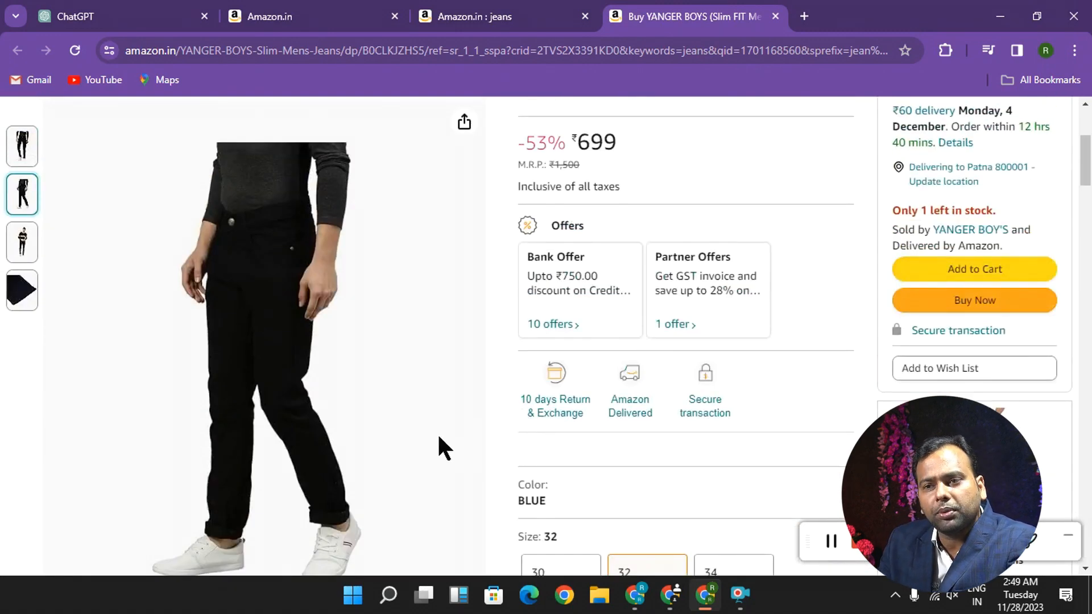
# - Switch back to the WordPress dashboard window and open the WooCommerce settings
pyautogui.click(635, 595)
pyautogui.scroll(1, 64, 216)
pyautogui.moveTo(76, 256)
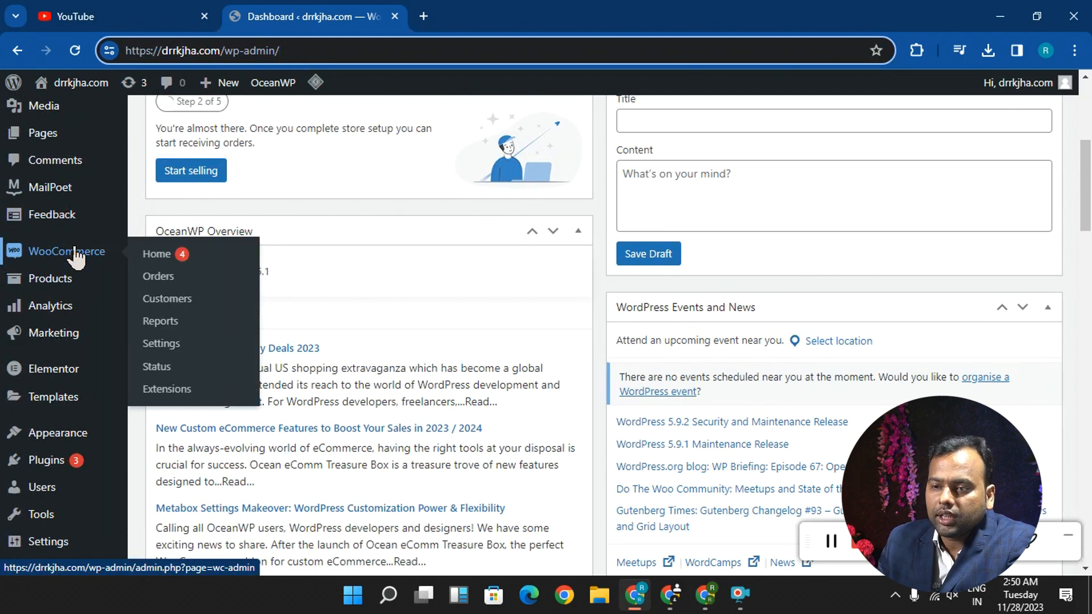
pyautogui.click(162, 346)
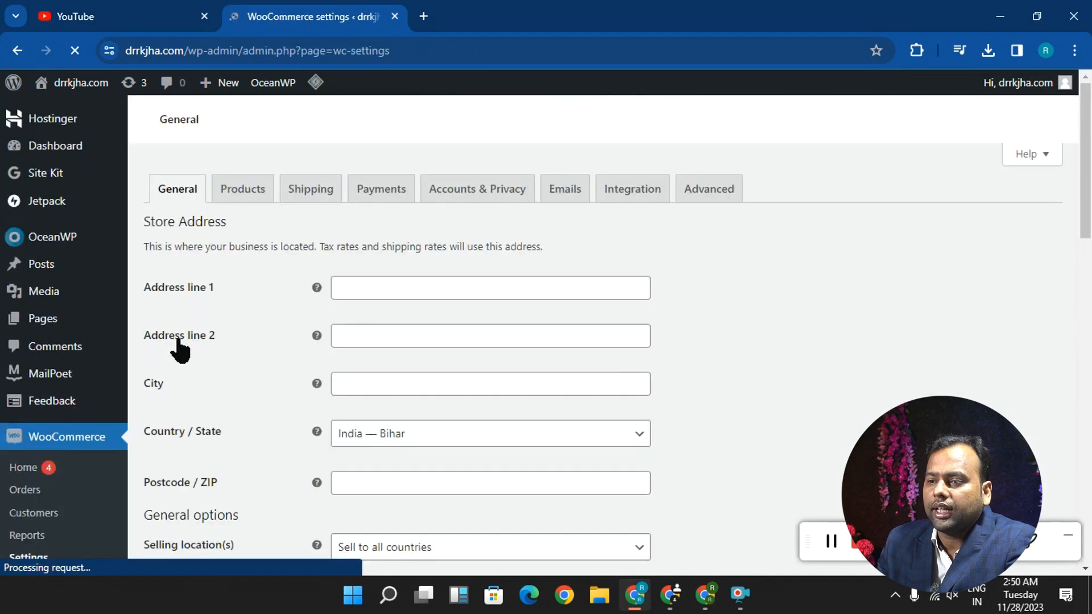
# - Fill in the store's address line 1, address line 2 and city in the General settings
pyautogui.scroll(-5, 250, 244)
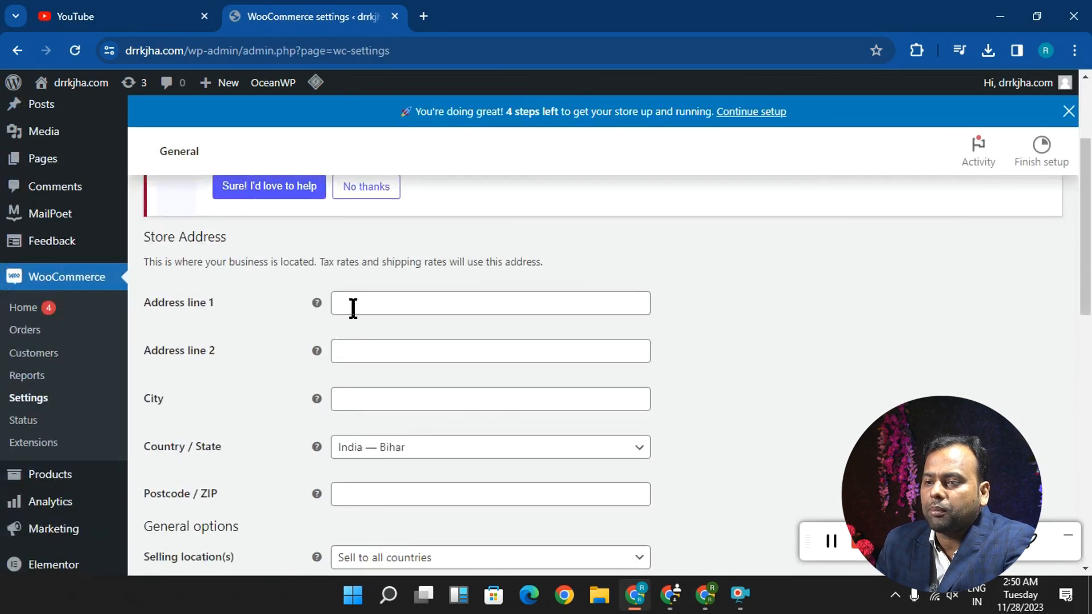
pyautogui.click(354, 308)
pyautogui.click(449, 348)
pyautogui.click(364, 356)
pyautogui.click(460, 405)
pyautogui.click(390, 395)
pyautogui.click(452, 446)
pyautogui.scroll(-3, 206, 322)
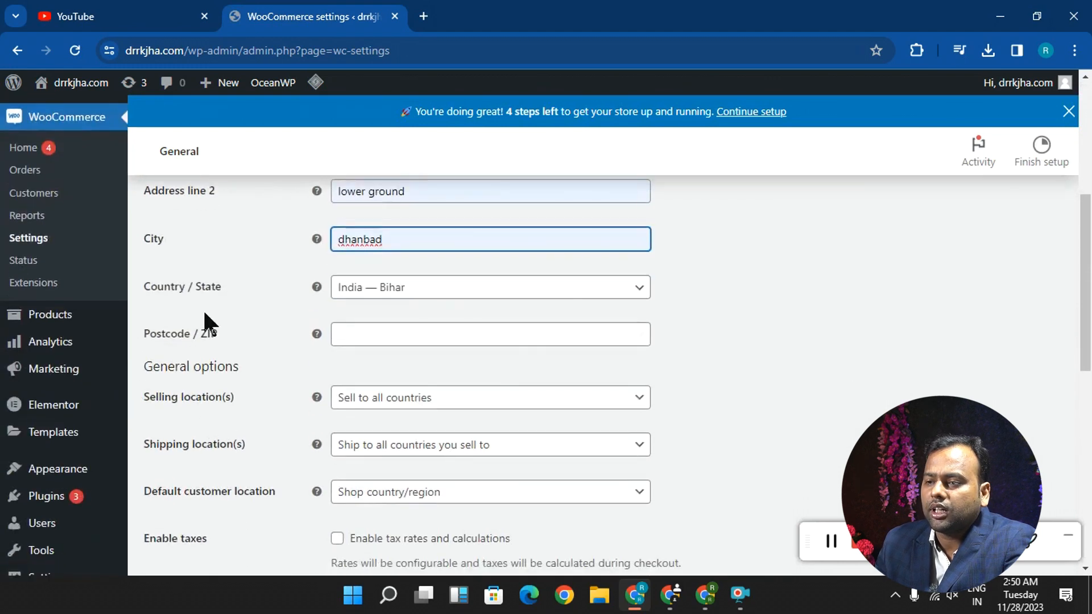
# - Set the store's country and state to India — Jharkhand and fill in the postcode
pyautogui.click(385, 292)
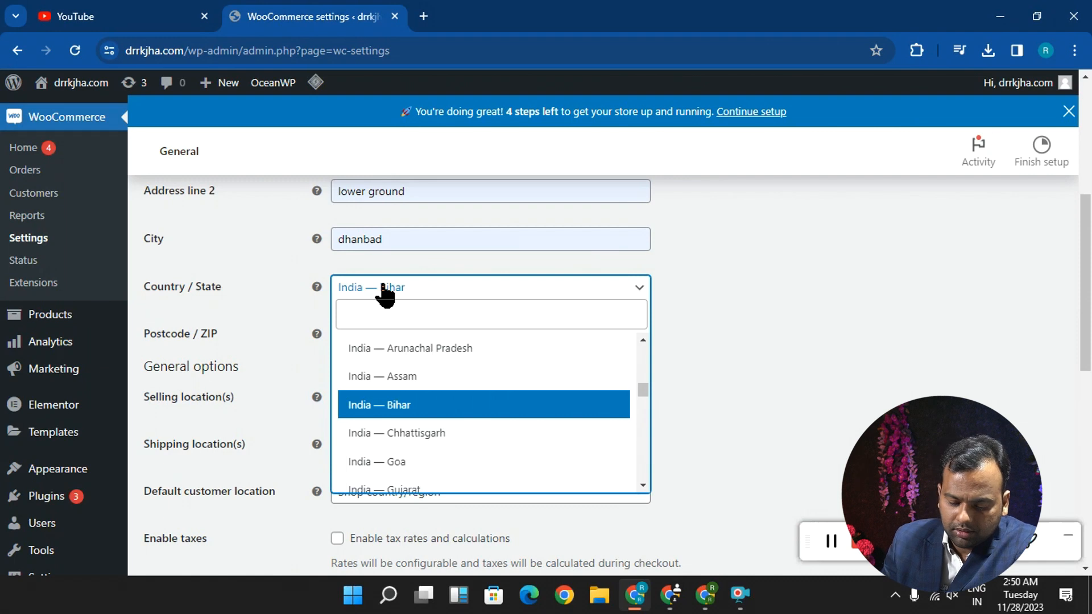
pyautogui.write('jh')
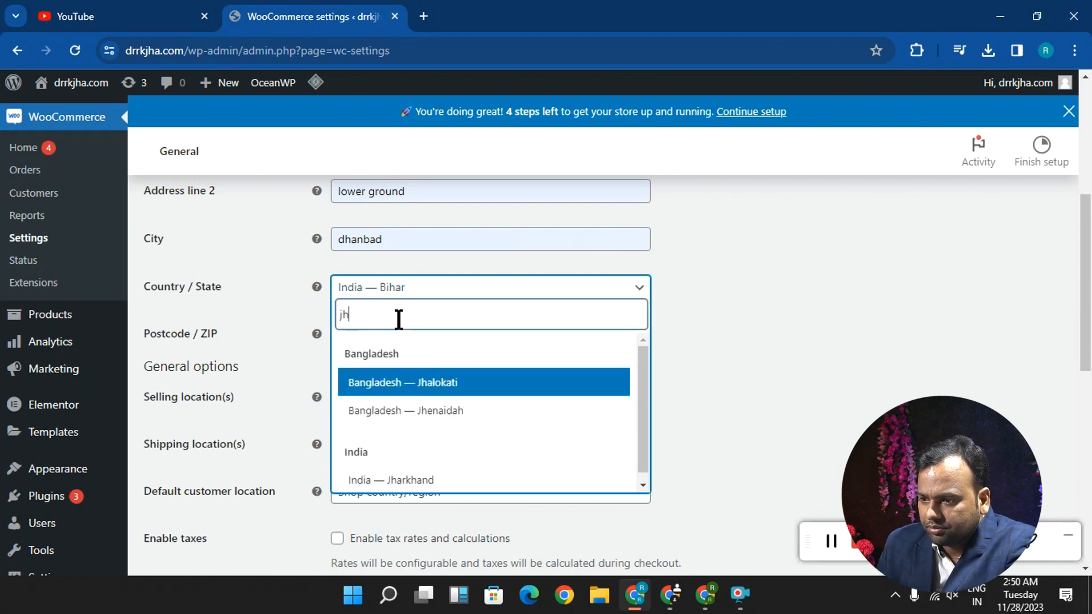
pyautogui.press('BackSpace')
pyautogui.press('BackSpace')
pyautogui.write('in')
pyautogui.moveTo(641, 485); pyautogui.dragTo(641, 485)
pyautogui.click(540, 452)
pyautogui.click(352, 339)
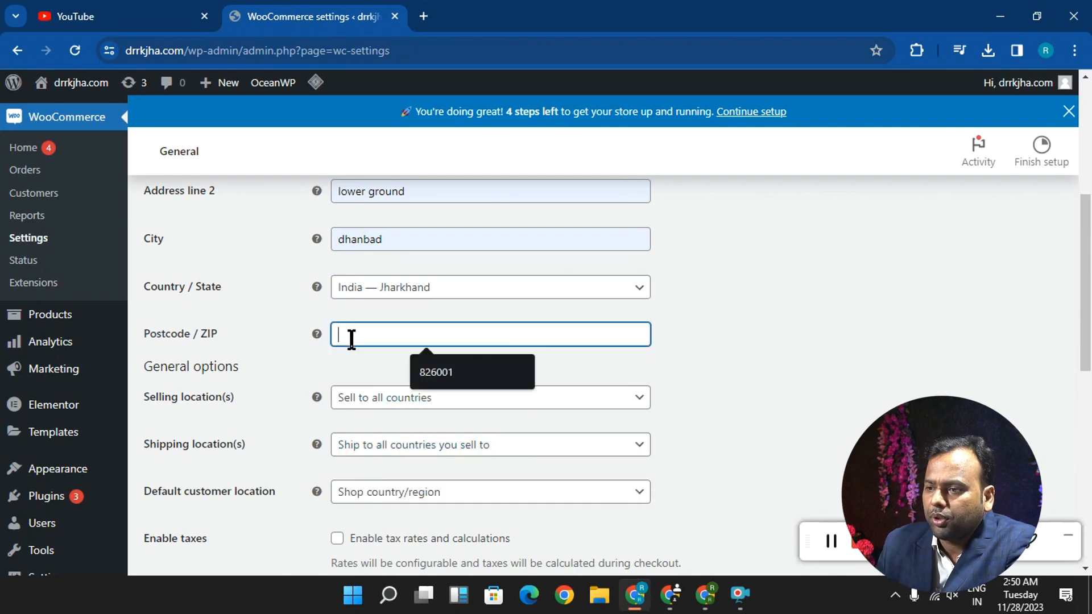
pyautogui.click(462, 380)
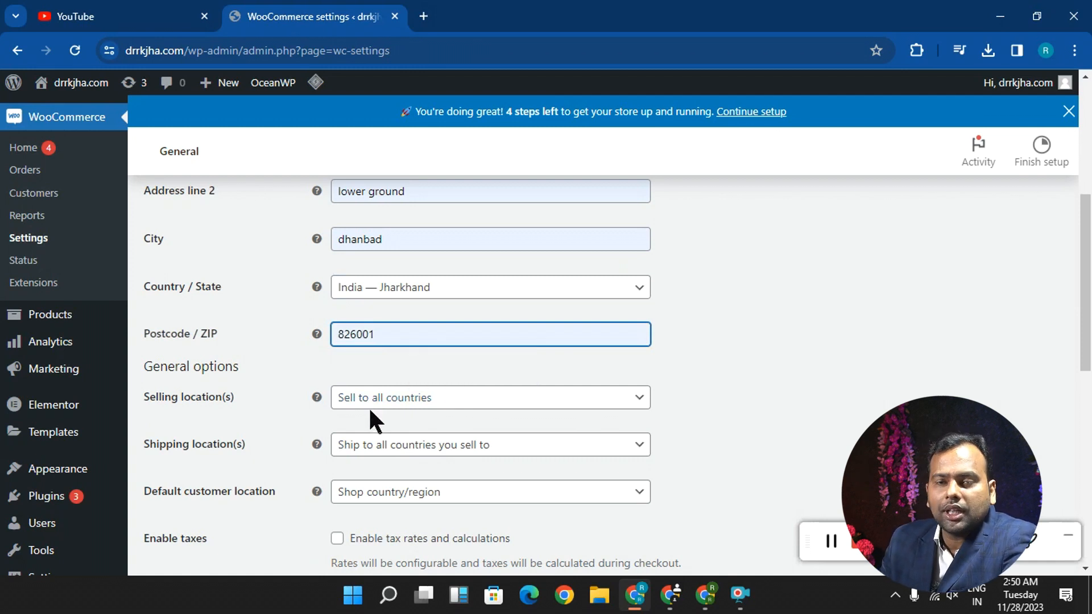
# - Try the selling location option "Sell to all countries, except for..." and open its list of countries to exclude
pyautogui.scroll(-2, 444, 416)
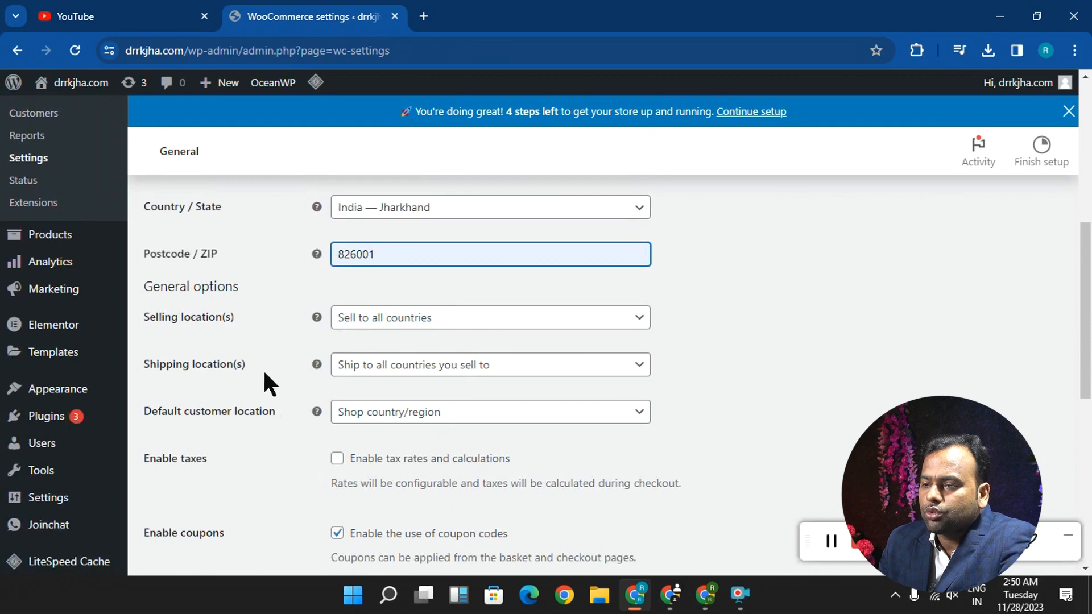
pyautogui.click(373, 317)
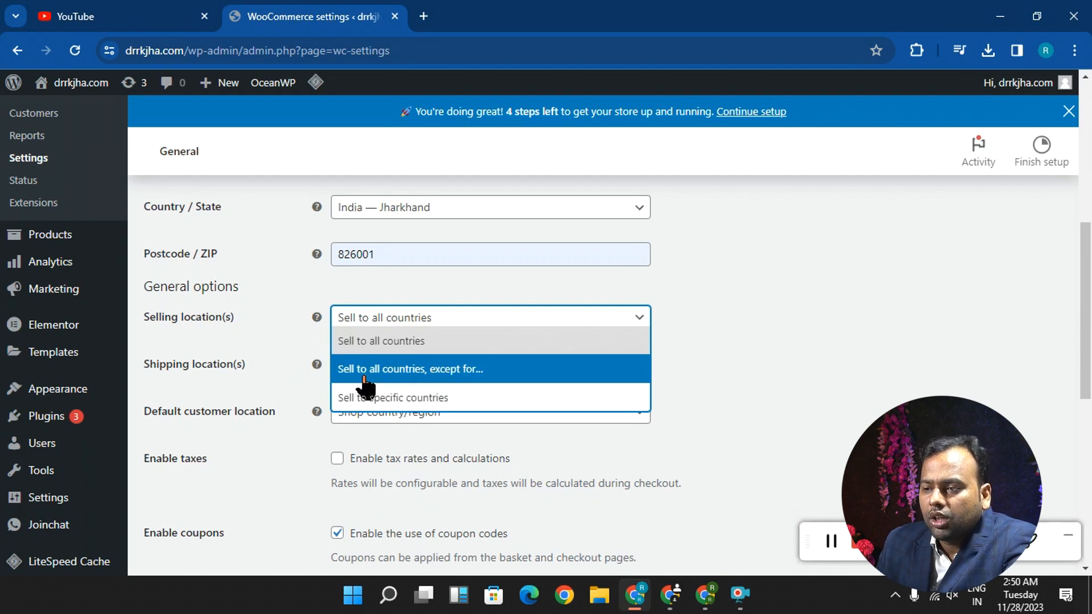
pyautogui.click(405, 372)
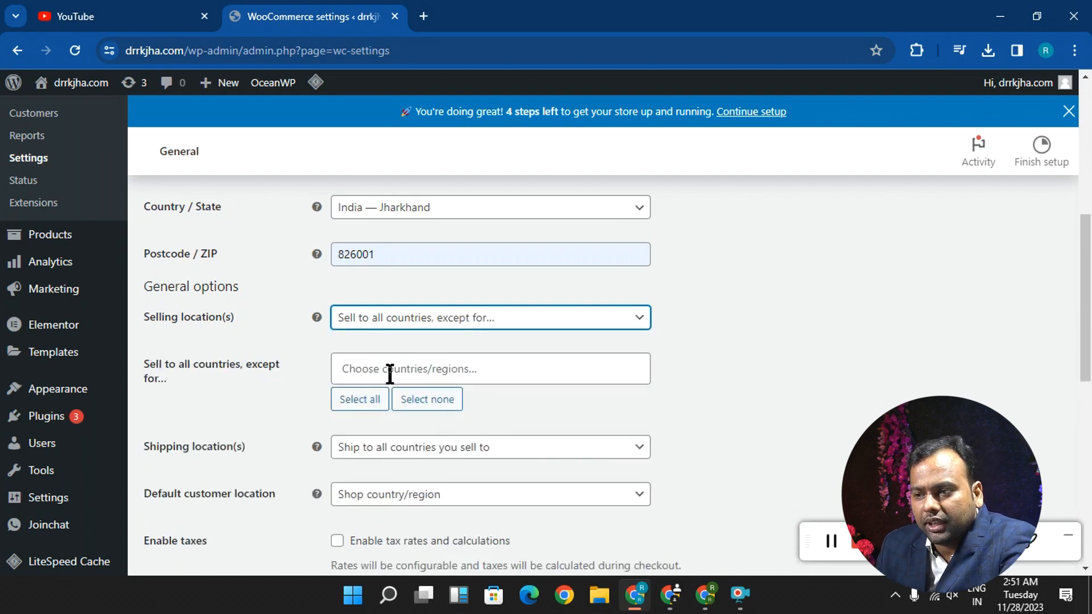
pyautogui.click(392, 378)
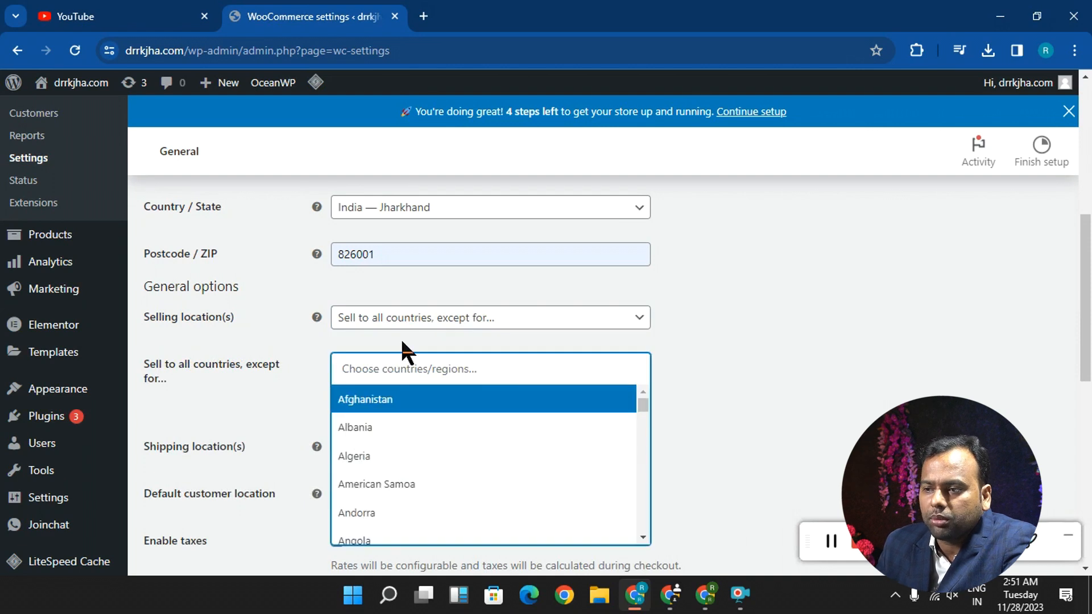
# - Set the selling locations to "Sell to specific countries"
pyautogui.click(400, 317)
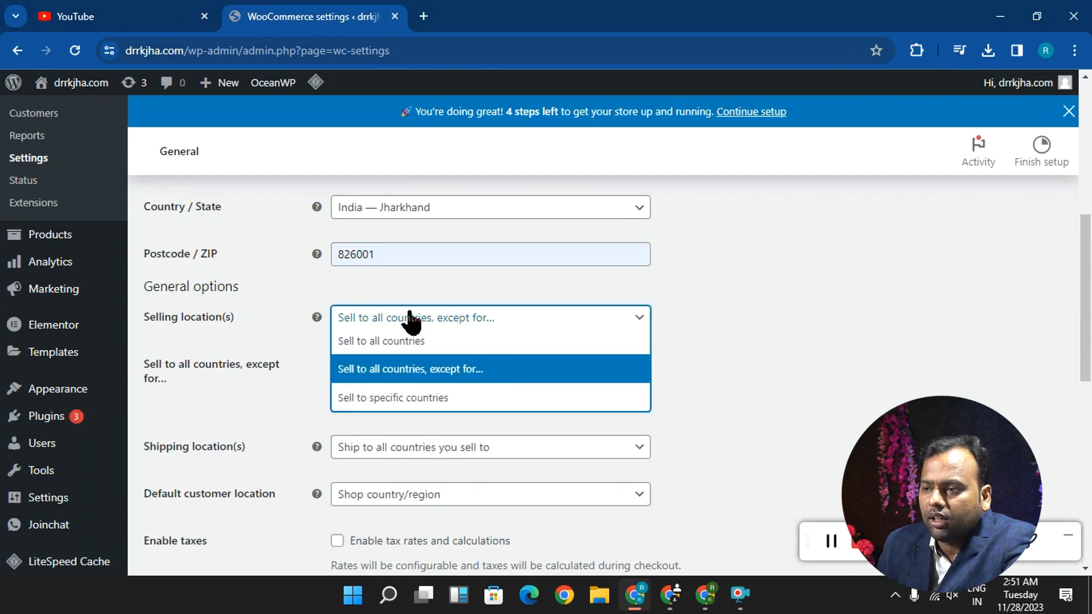
pyautogui.click(377, 399)
pyautogui.click(433, 330)
pyautogui.click(419, 405)
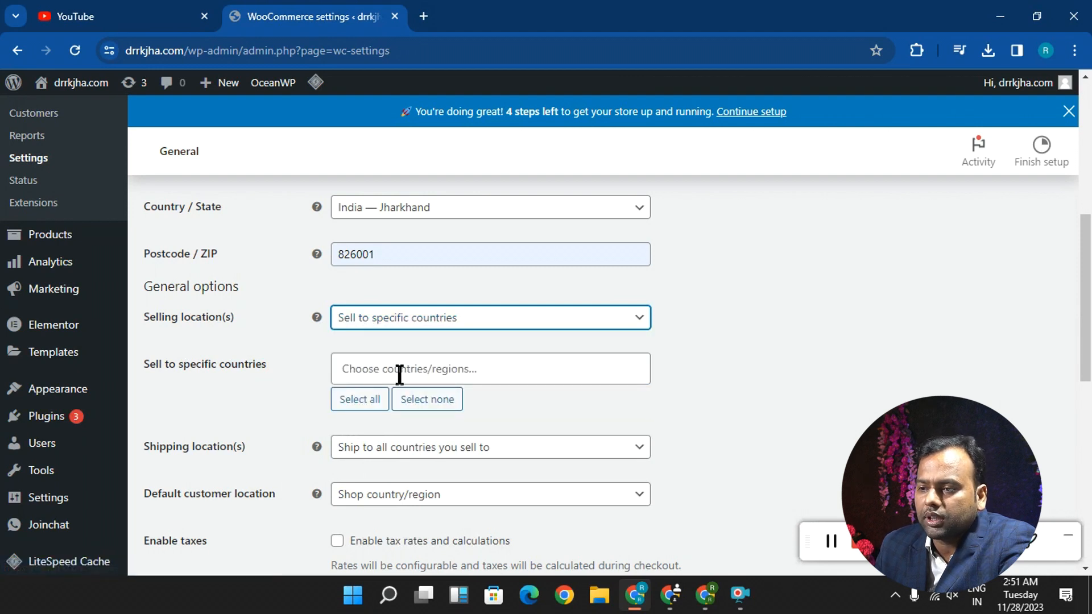
# - Add India to the specific countries the store sells to
pyautogui.click(400, 374)
pyautogui.write('incd')
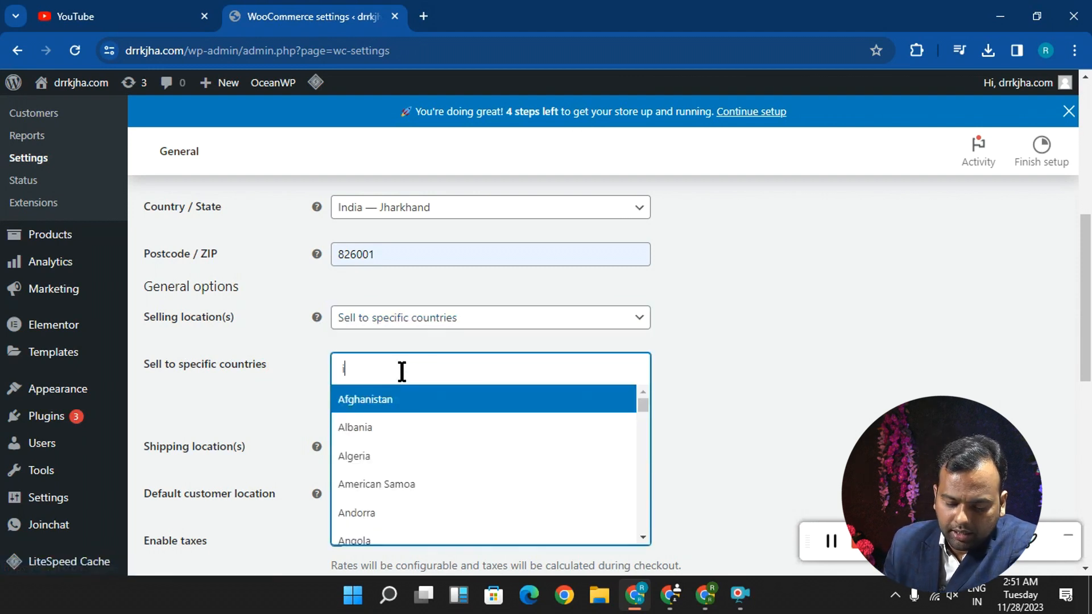
pyautogui.press('BackSpace')
pyautogui.press('BackSpace')
pyautogui.press('BackSpace')
pyautogui.press('BackSpace')
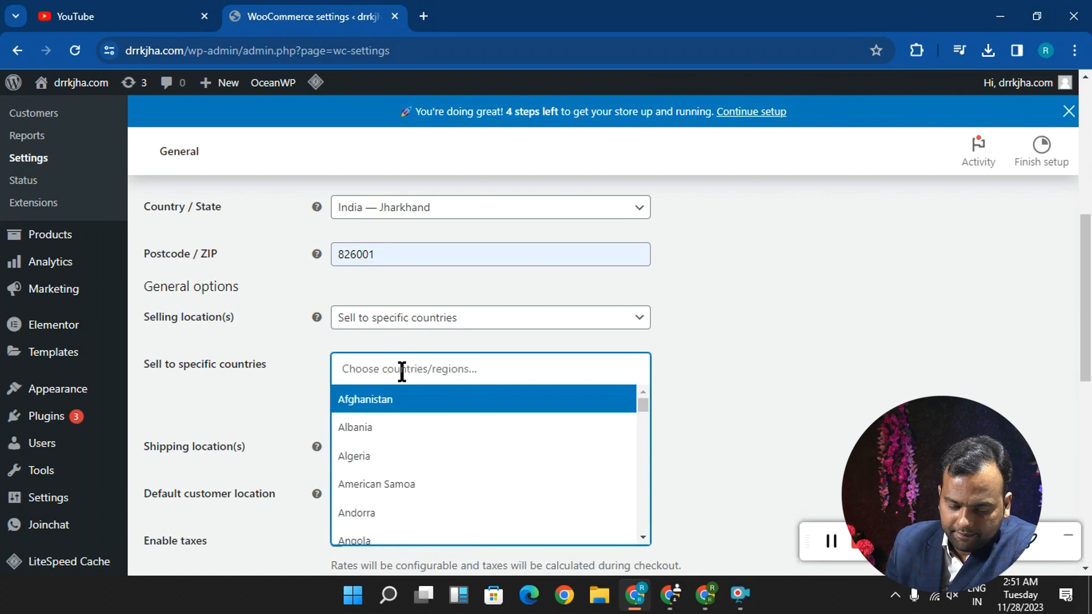
pyautogui.write('indi')
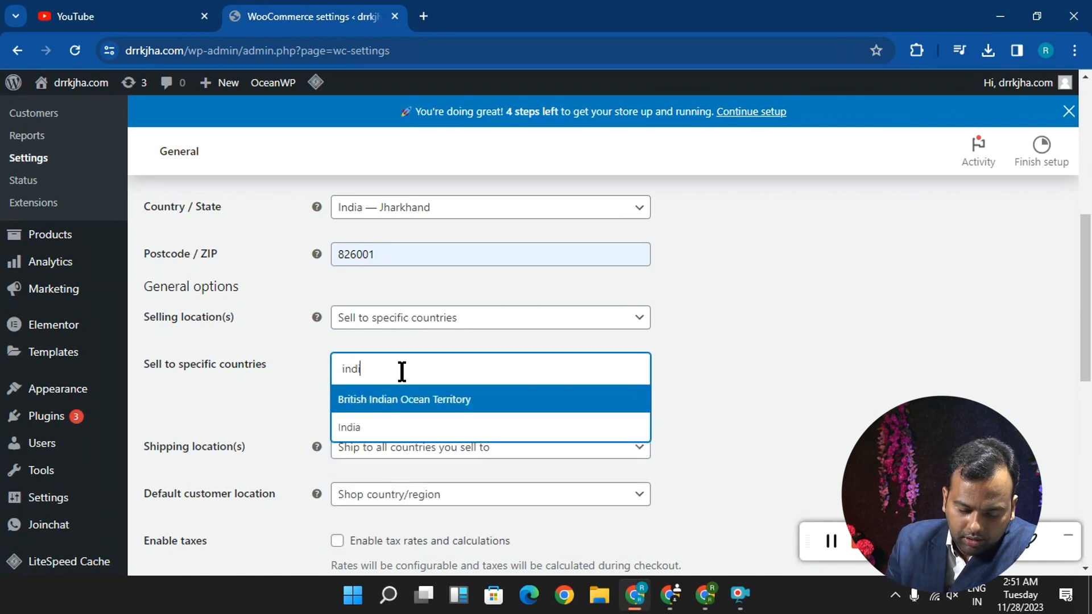
pyautogui.write('a')
pyautogui.click(364, 438)
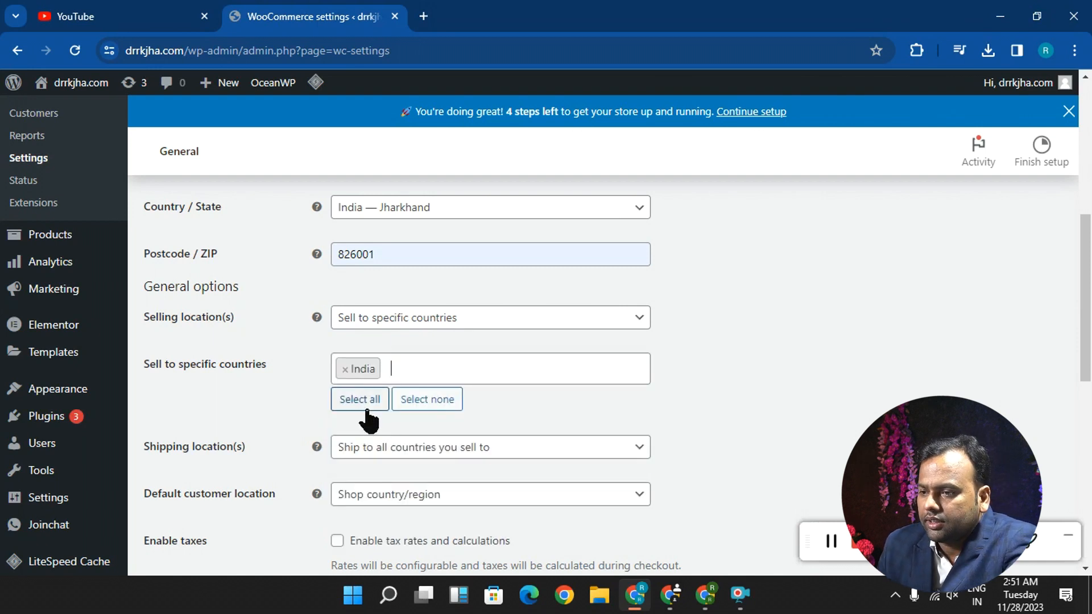
pyautogui.click(434, 357)
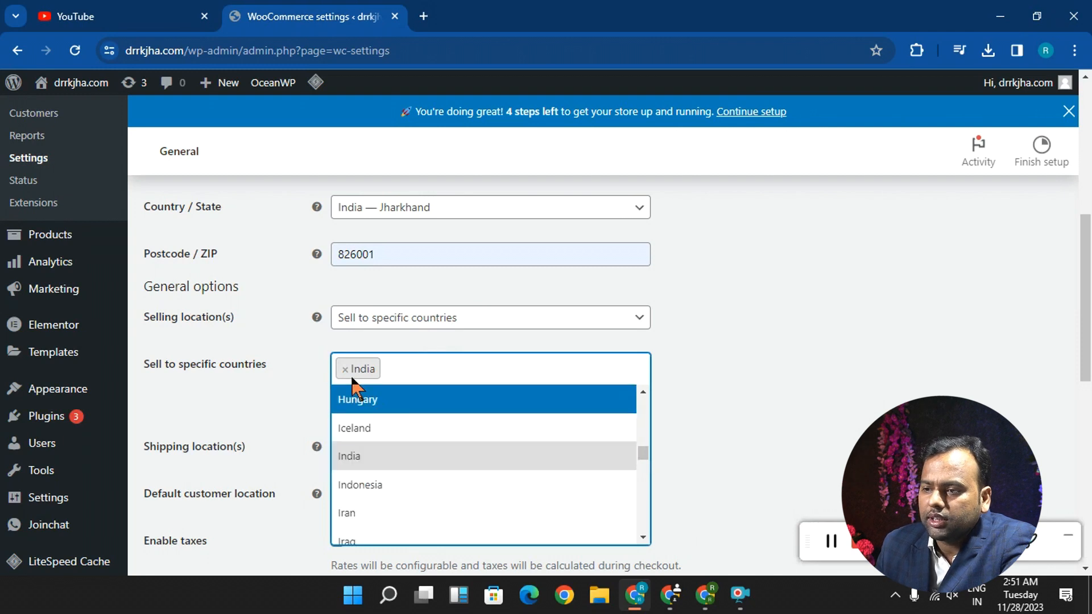
pyautogui.click(260, 392)
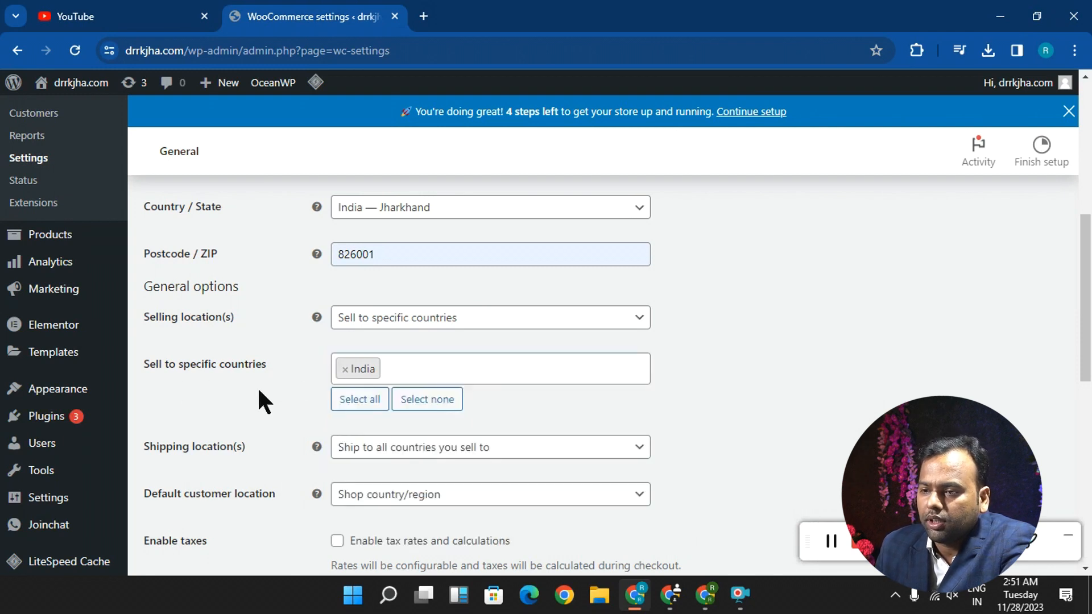
# - Choose "Ship to all countries you sell to" for shipping locations and keep "Shop country/region" as the default customer location
pyautogui.scroll(-1, 307, 486)
pyautogui.click(385, 368)
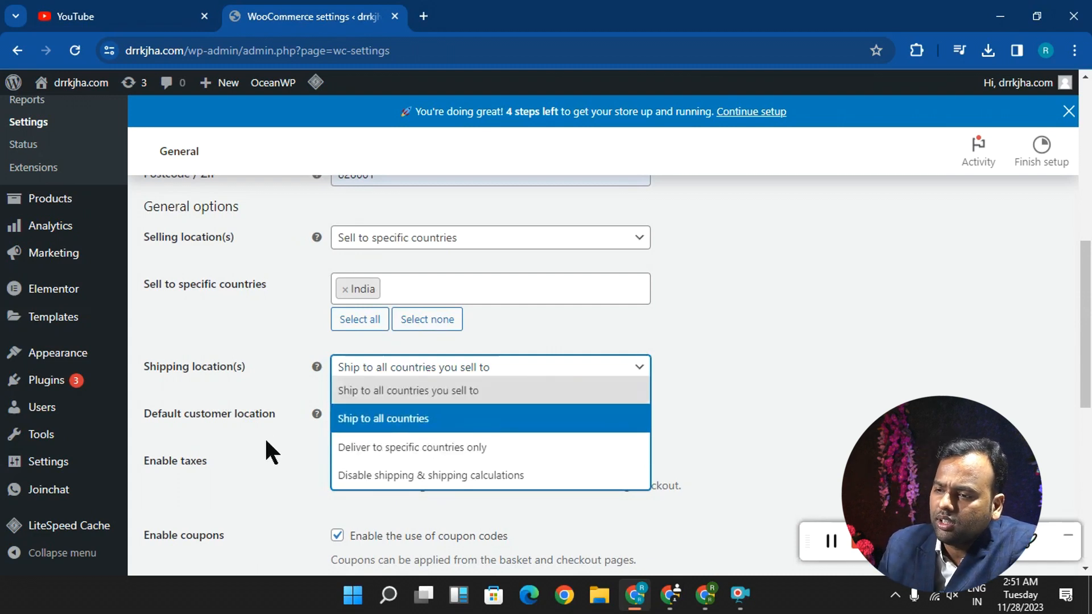
pyautogui.click(479, 392)
pyautogui.scroll(-3, 441, 364)
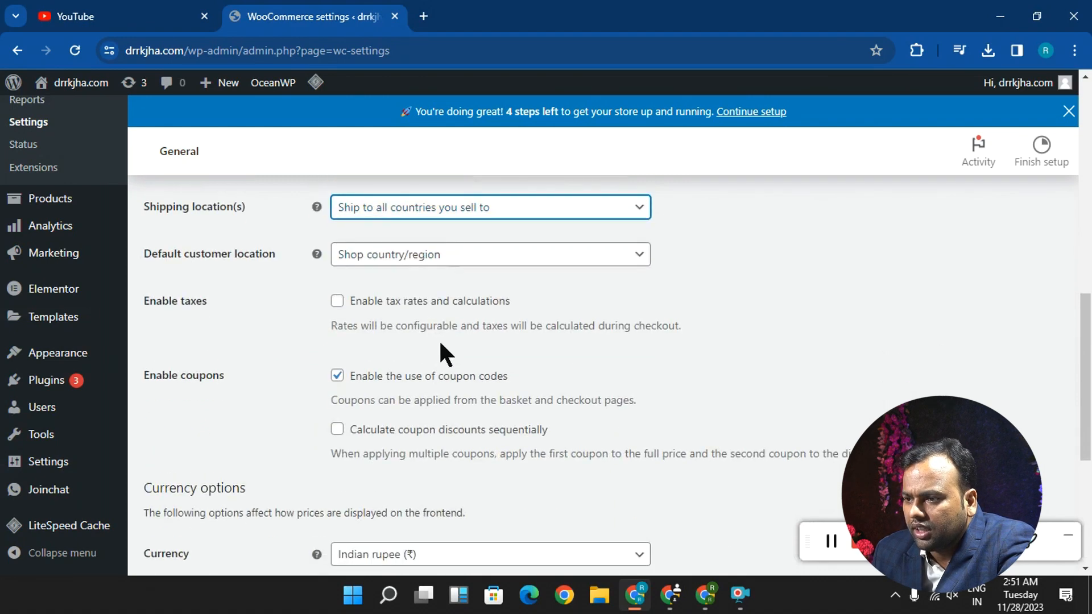
pyautogui.click(372, 263)
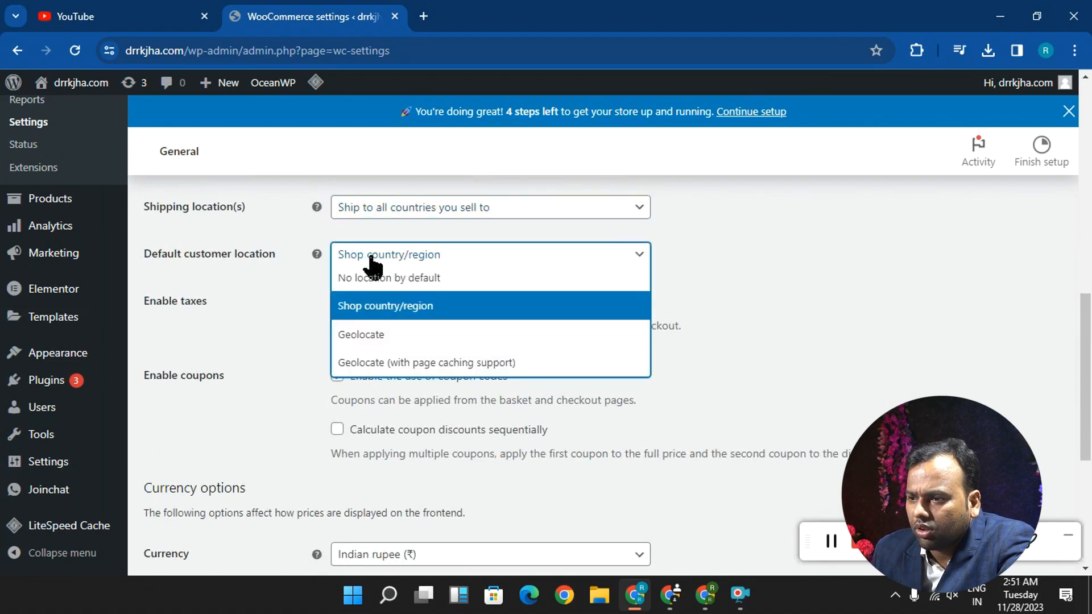
pyautogui.click(371, 259)
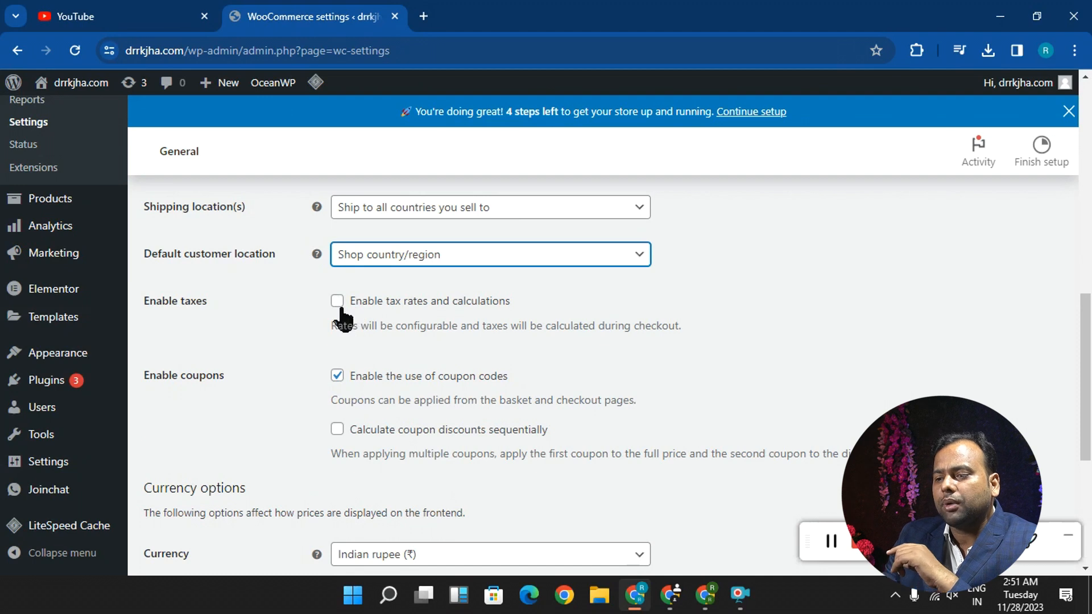
# - Check the tax, coupon and currency options along with the store address, and save the General settings
pyautogui.scroll(-4, 331, 329)
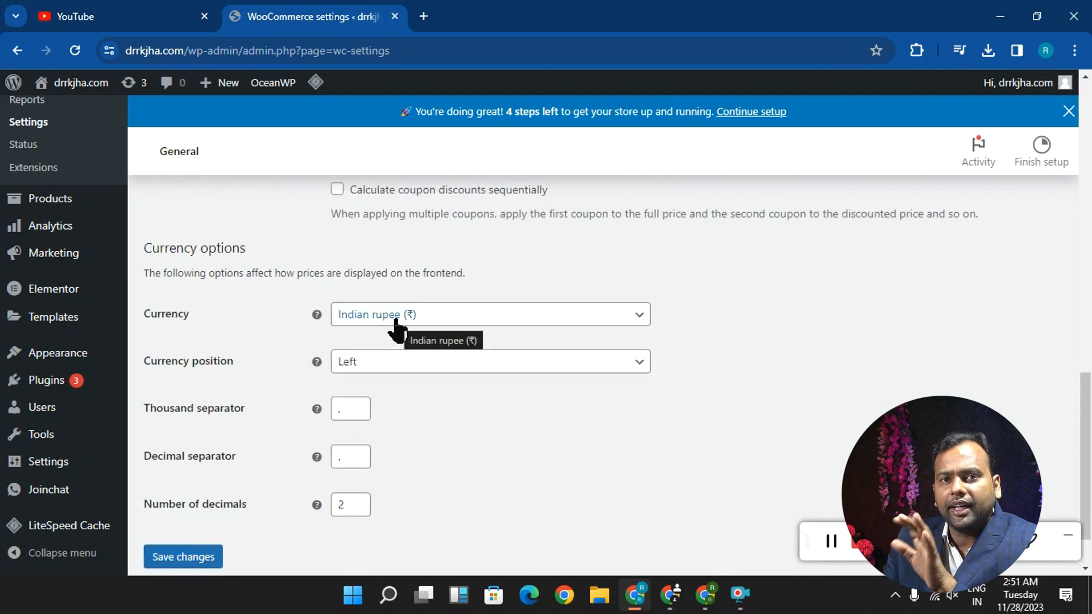
pyautogui.scroll(-1, 397, 328)
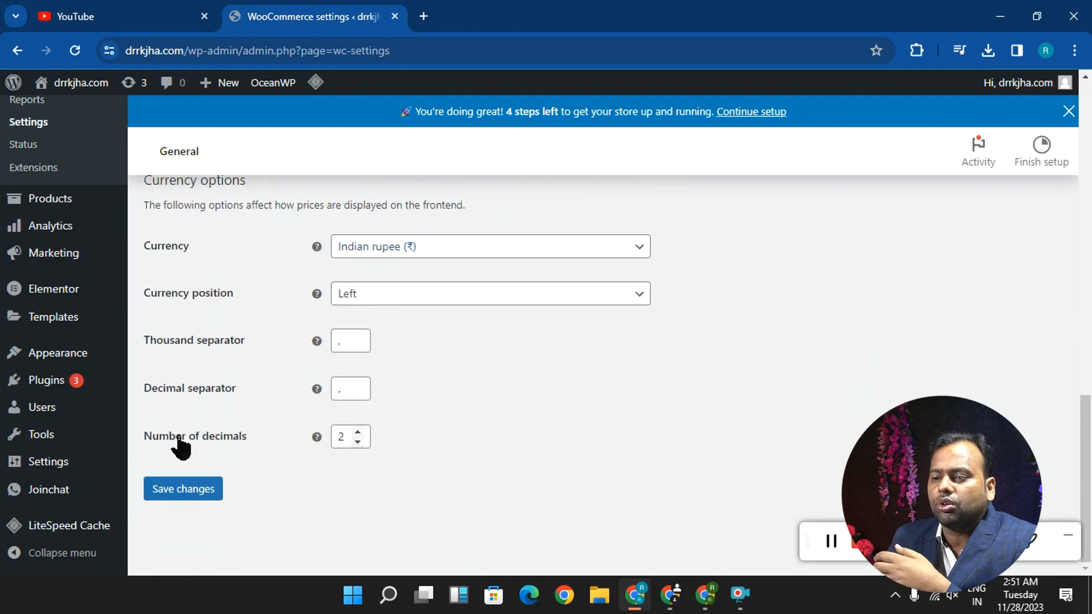
pyautogui.click(185, 492)
pyautogui.scroll(3, 265, 440)
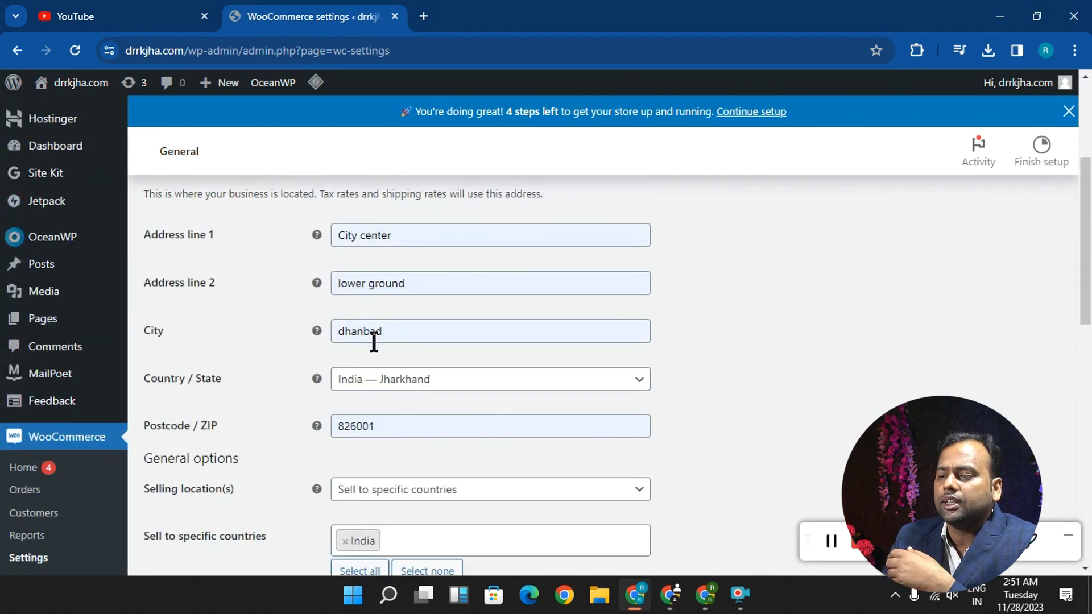
pyautogui.scroll(1, 372, 344)
pyautogui.scroll(-4, 375, 359)
pyautogui.scroll(-3, 380, 395)
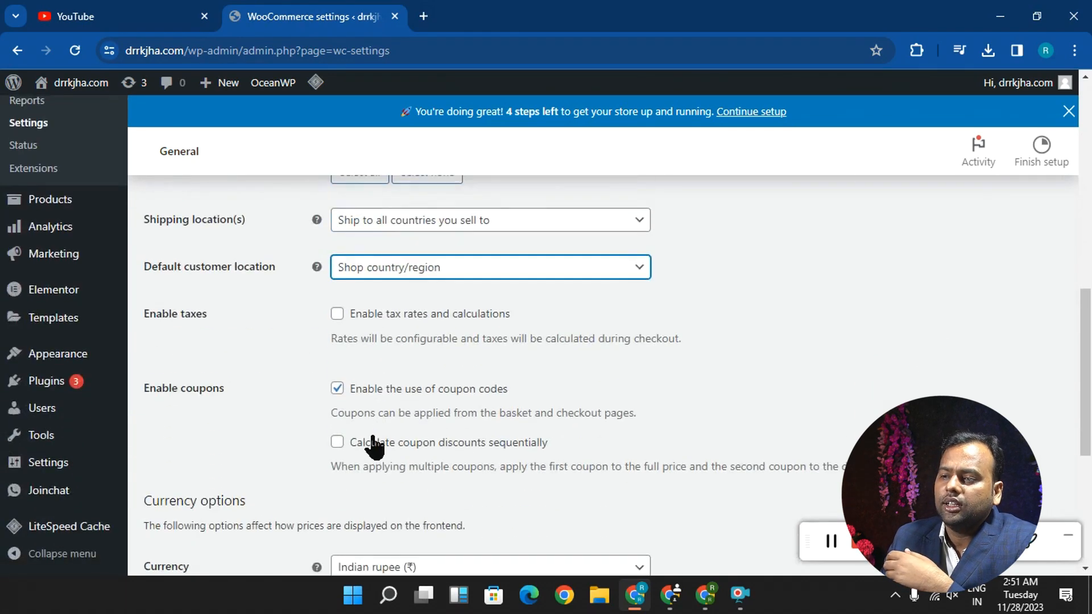
pyautogui.scroll(10, 373, 441)
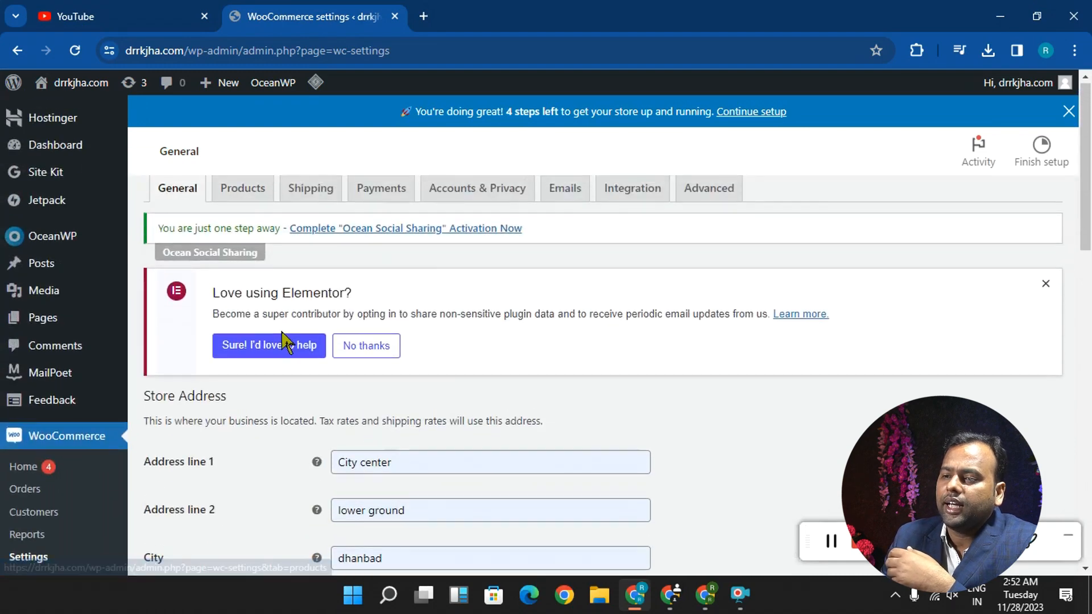
pyautogui.scroll(-14, 267, 398)
pyautogui.scroll(3, 202, 507)
pyautogui.scroll(-3, 202, 507)
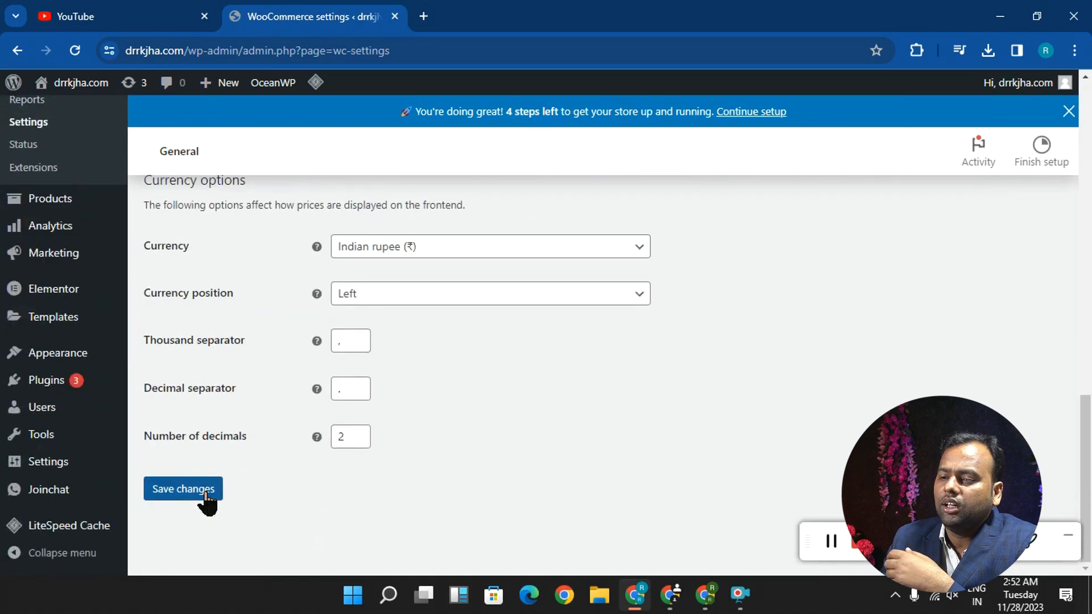
pyautogui.click(206, 497)
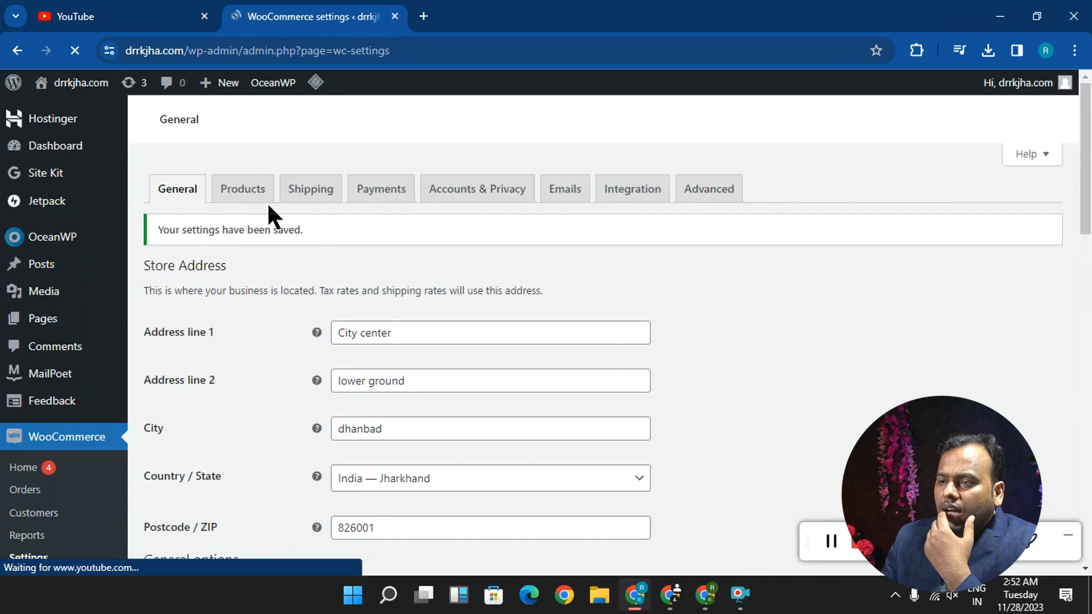
# - Open the Products settings, review the shop page, measurement units and review options, and save them
pyautogui.click(242, 192)
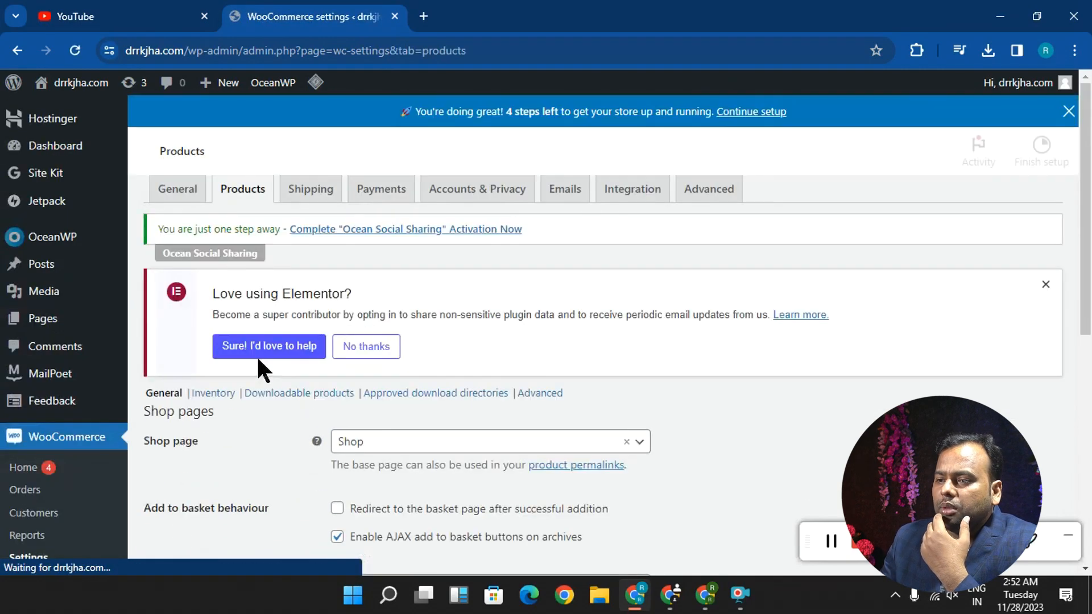
pyautogui.scroll(-5, 257, 356)
pyautogui.scroll(3, 260, 358)
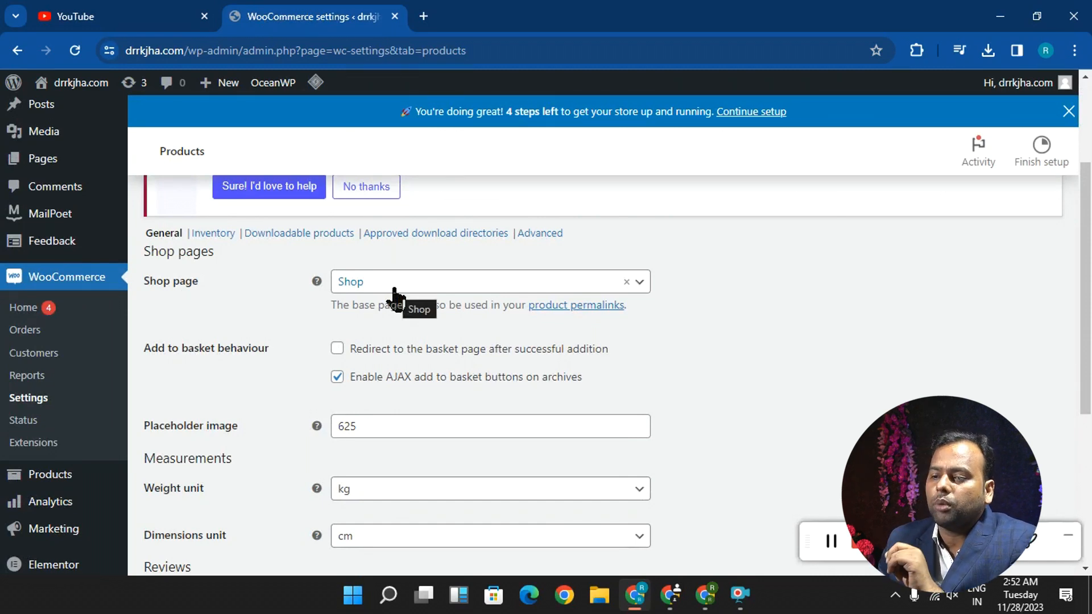
pyautogui.scroll(-3, 394, 296)
pyautogui.scroll(-3, 367, 300)
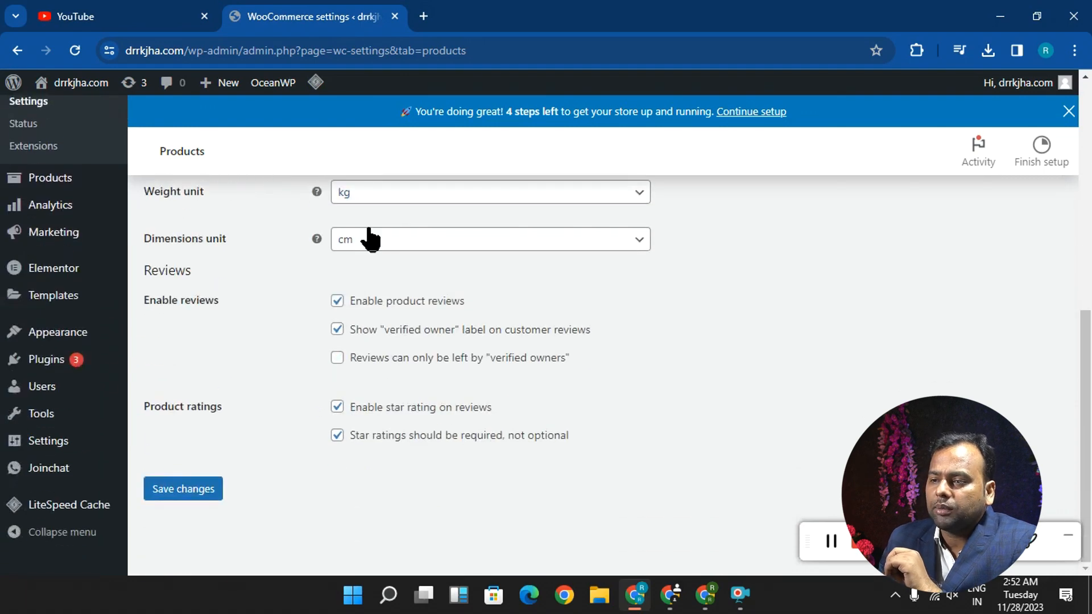
pyautogui.click(212, 490)
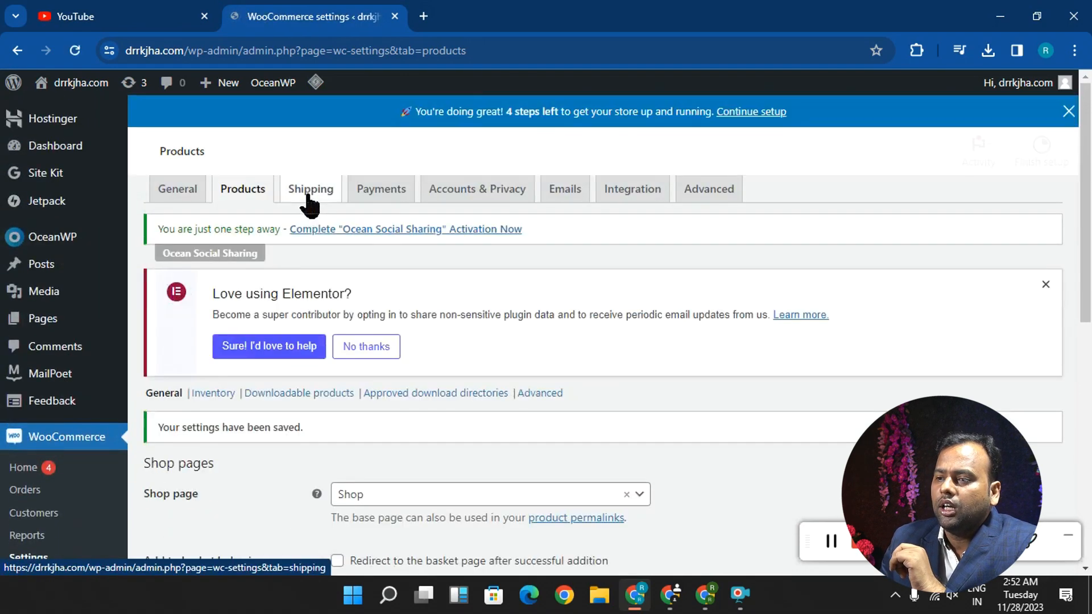
# - Open the Shipping settings, finish the guided tour and review the shipping zones with their regions and methods
pyautogui.click(309, 193)
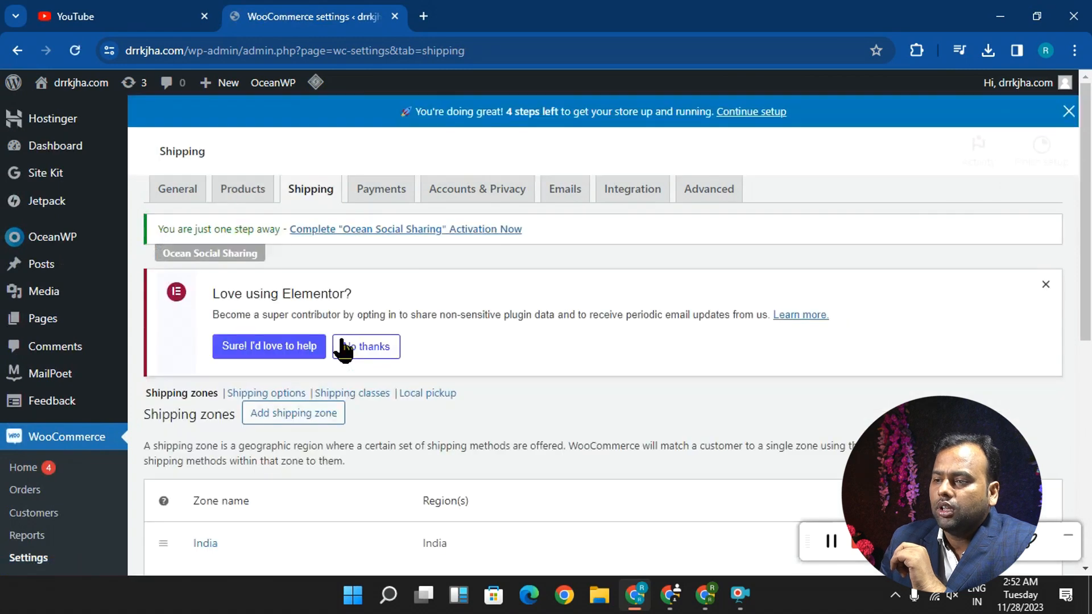
pyautogui.scroll(-3, 385, 354)
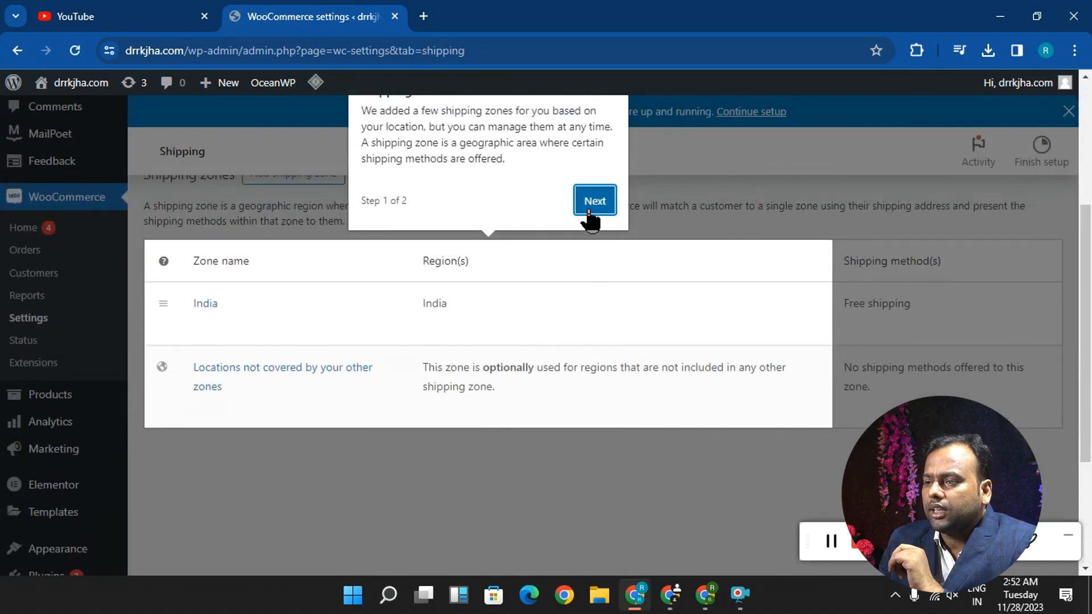
pyautogui.click(593, 199)
pyautogui.click(788, 393)
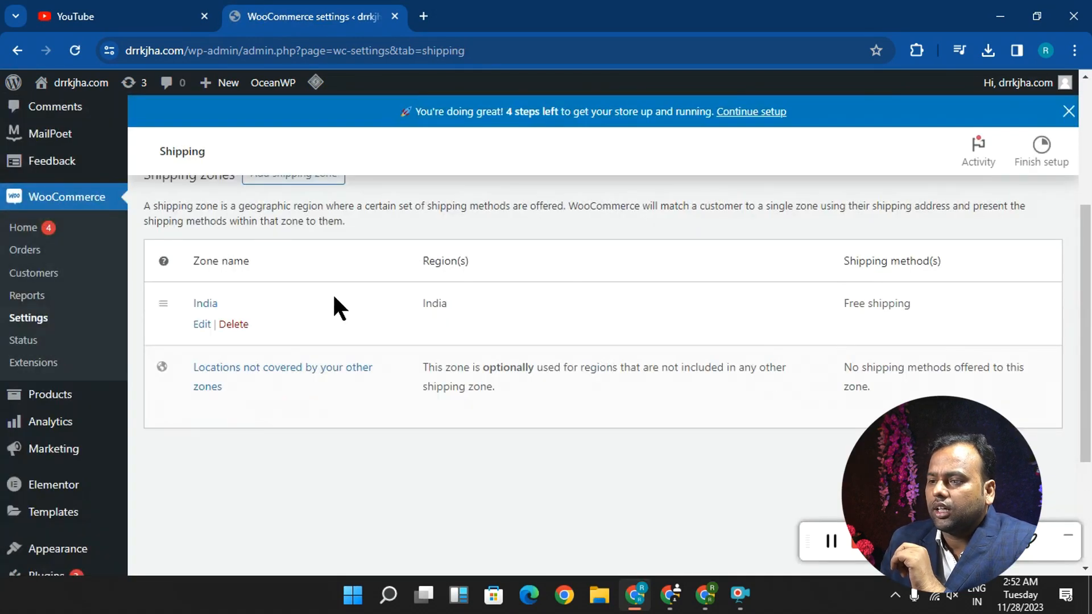
pyautogui.scroll(1, 237, 269)
pyautogui.scroll(2, 259, 268)
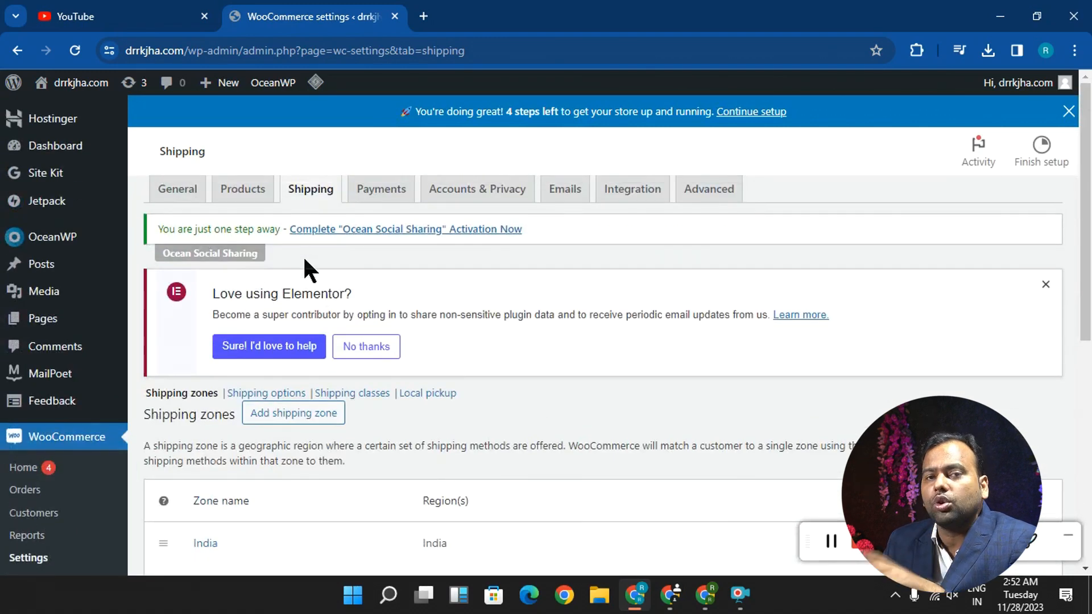
# - Add a new shipping zone and name it "dhanbad"
pyautogui.scroll(-4, 303, 255)
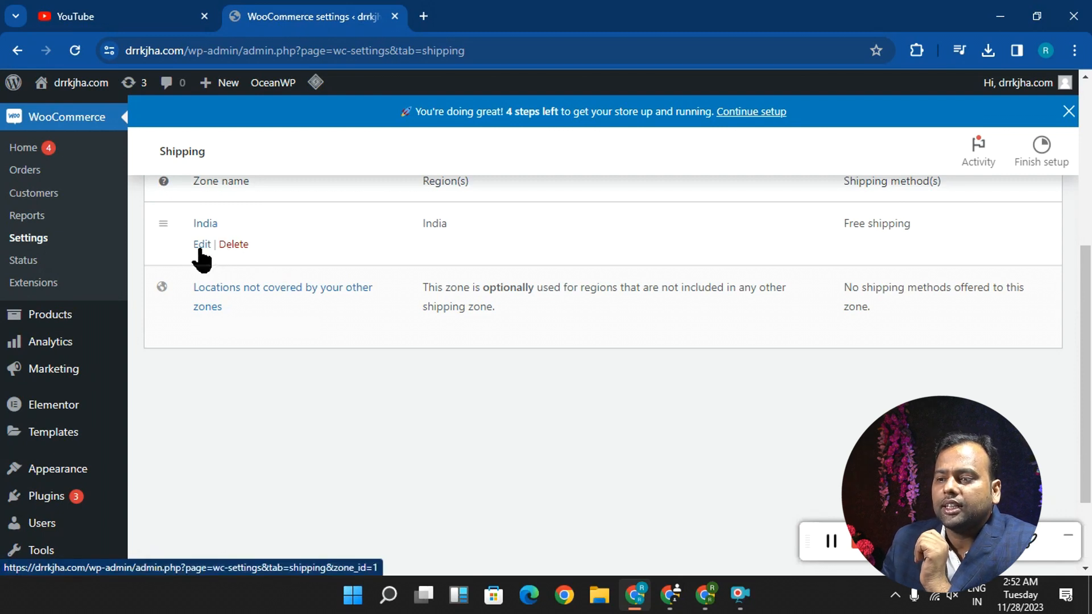
pyautogui.scroll(2, 227, 262)
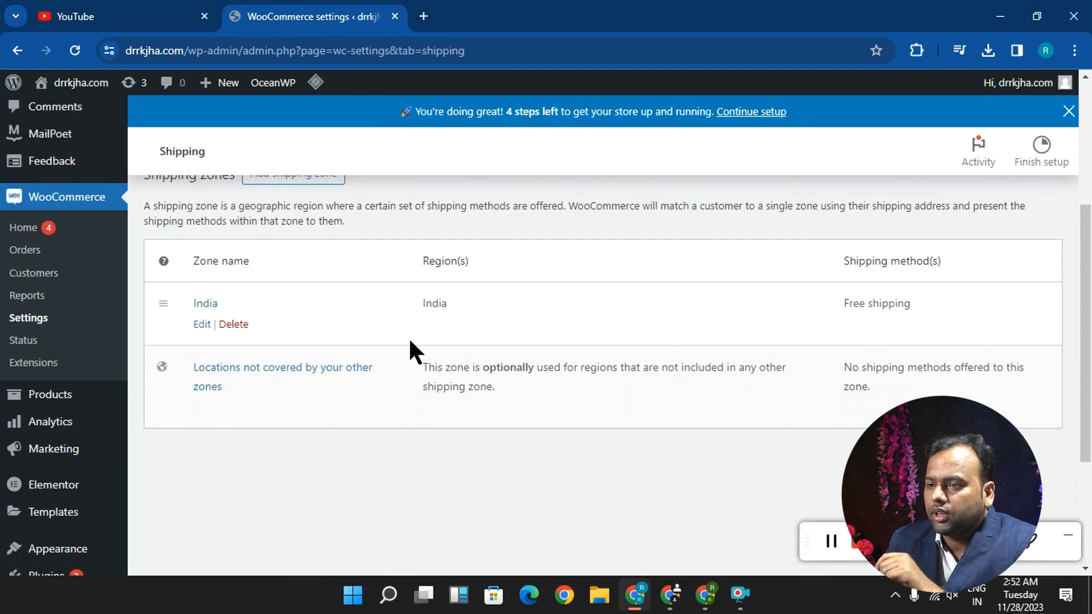
pyautogui.scroll(4, 421, 341)
pyautogui.scroll(-4, 492, 442)
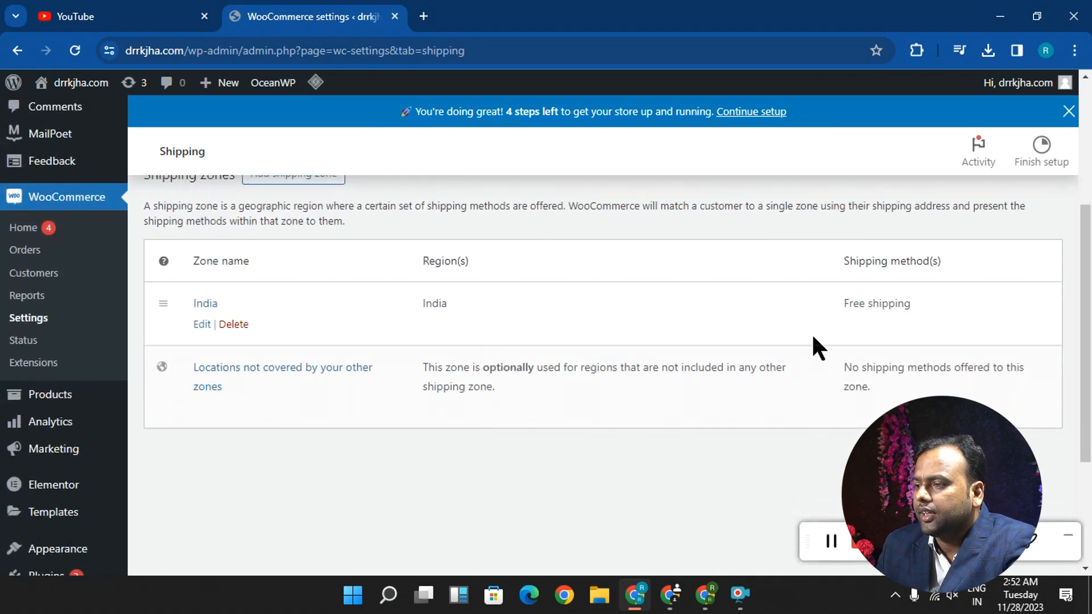
pyautogui.scroll(4, 862, 314)
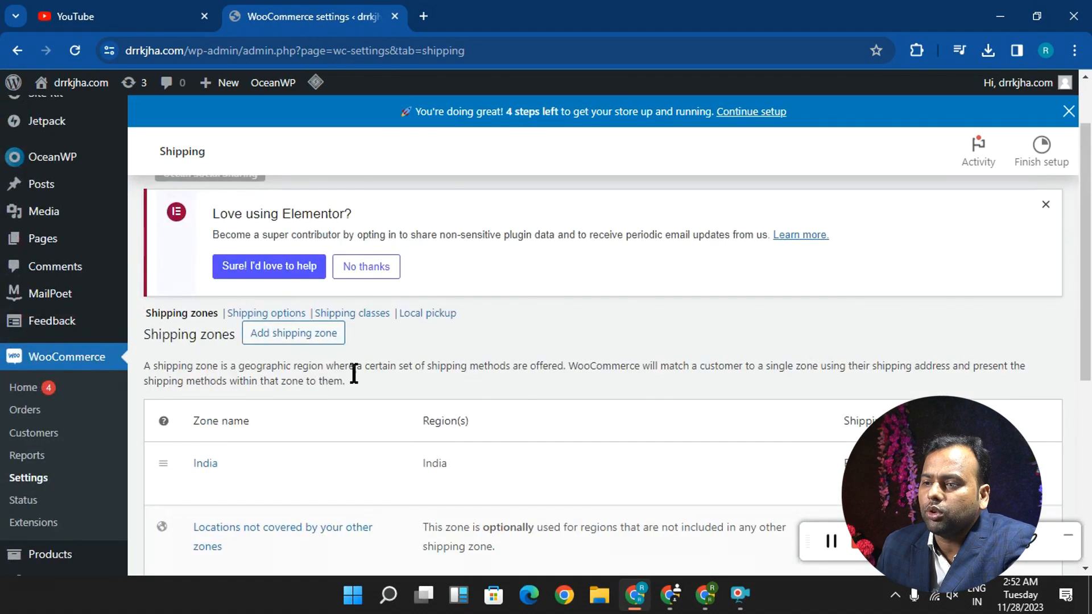
pyautogui.click(288, 341)
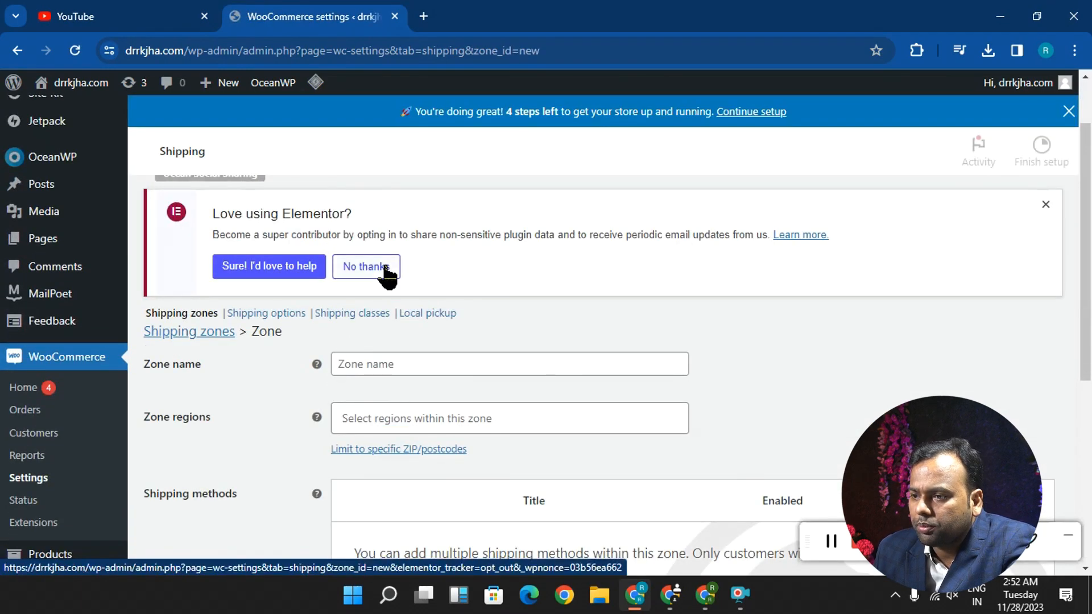
pyautogui.scroll(-4, 394, 310)
pyautogui.click(396, 203)
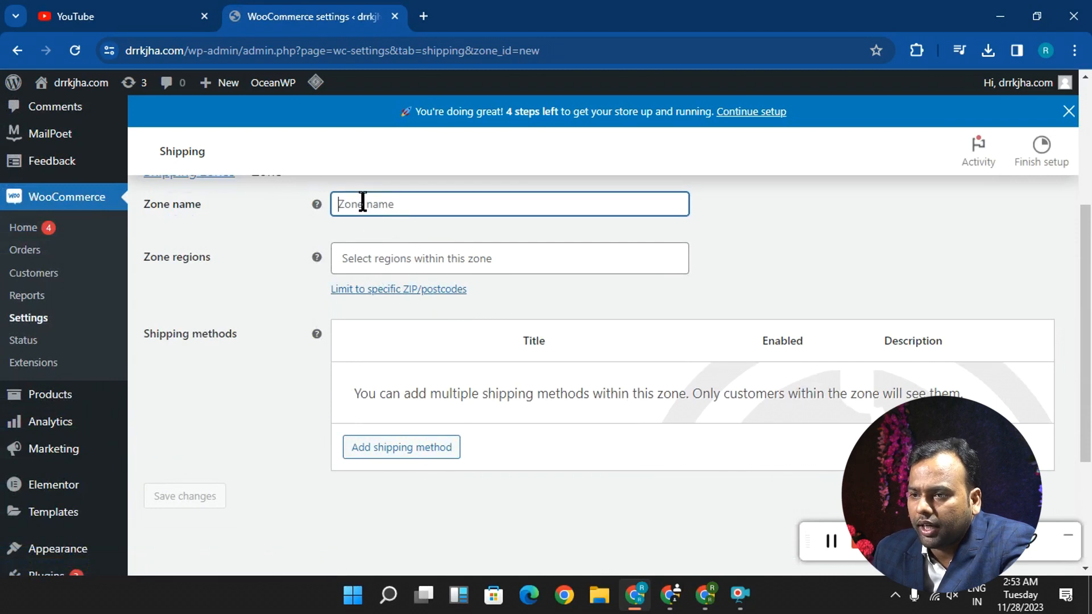
pyautogui.write('dhanbad')
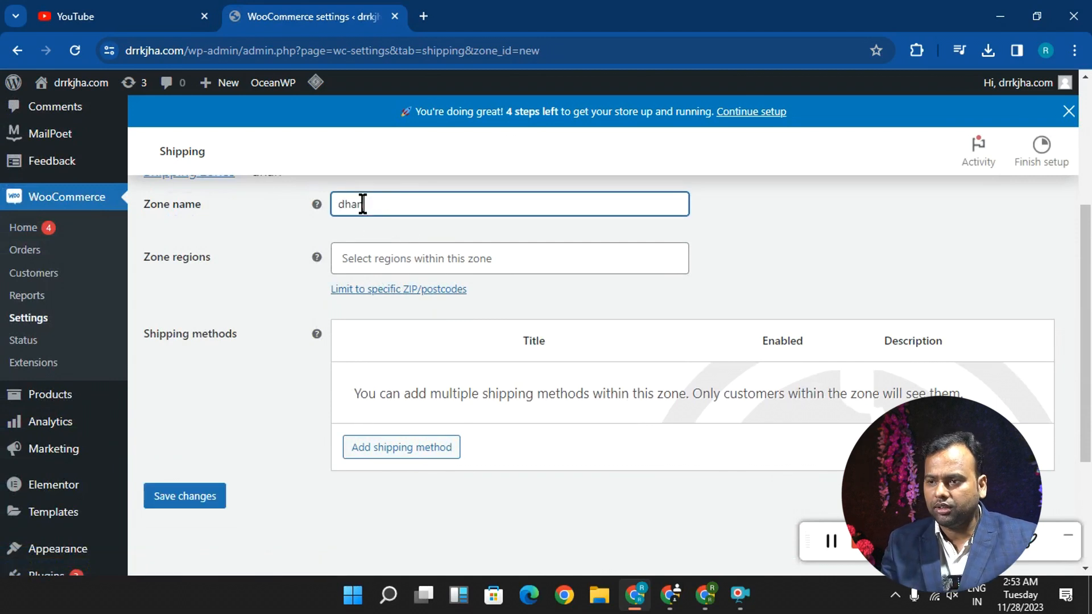
pyautogui.press('Tab')
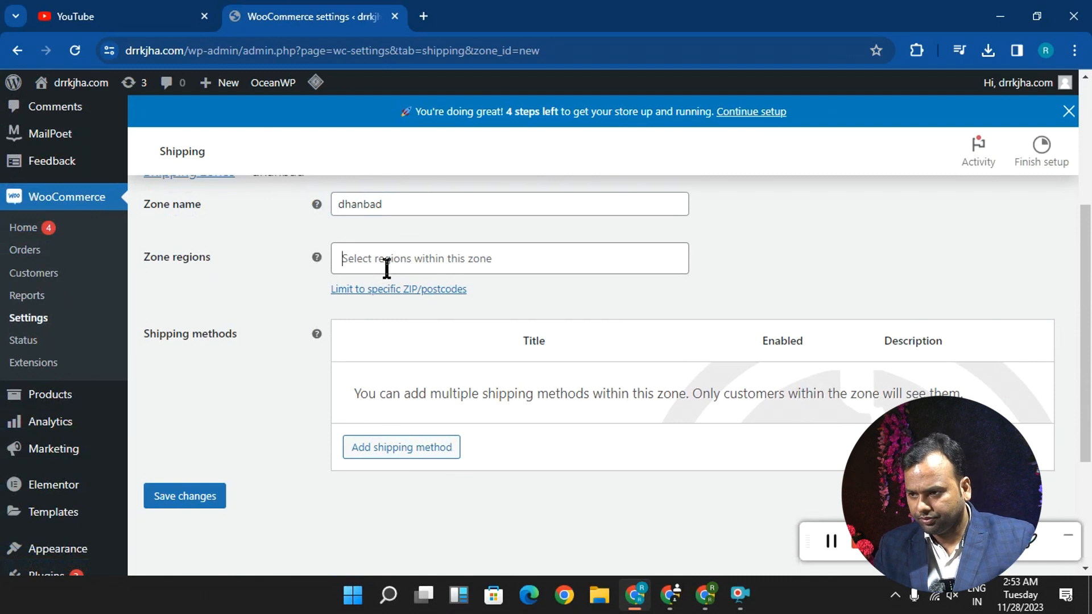
# - Set the zone region to Jharkhand, India and limit the zone to postcode 826001
pyautogui.click(387, 267)
pyautogui.click(365, 255)
pyautogui.write('jh')
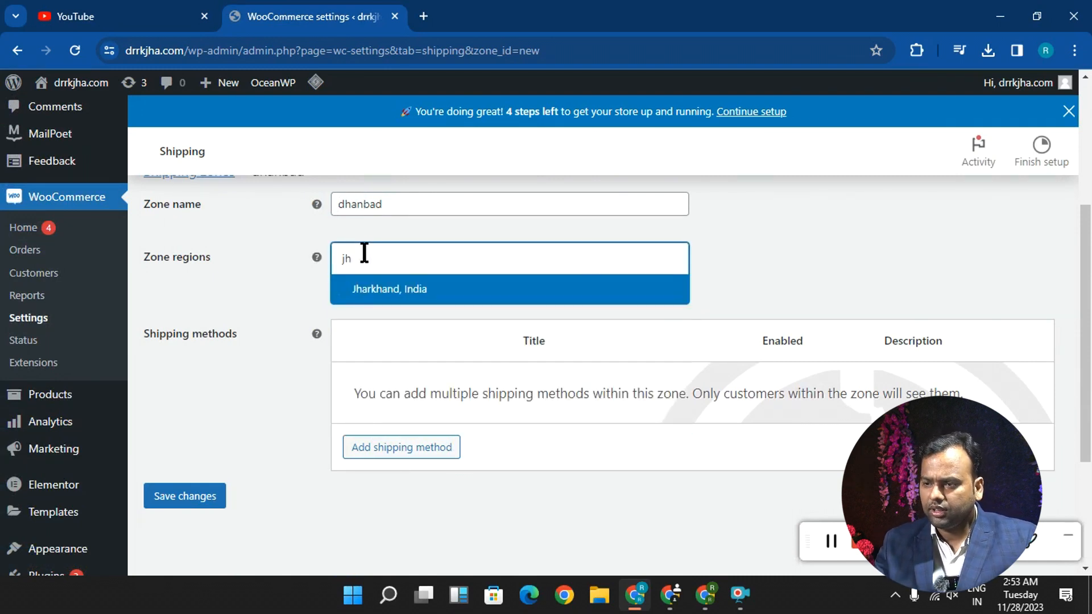
pyautogui.click(392, 292)
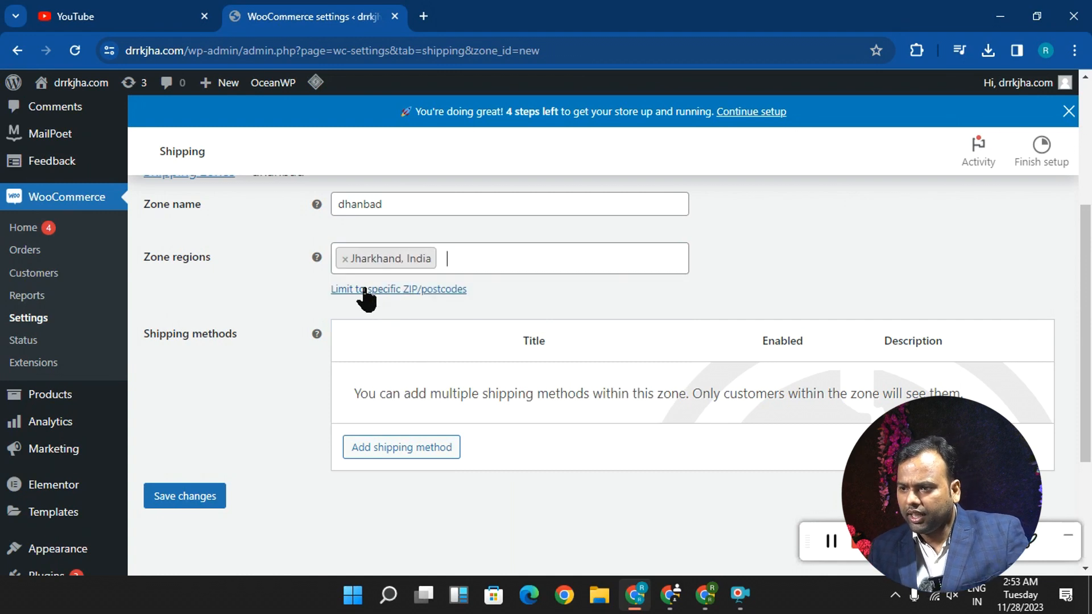
pyautogui.click(393, 289)
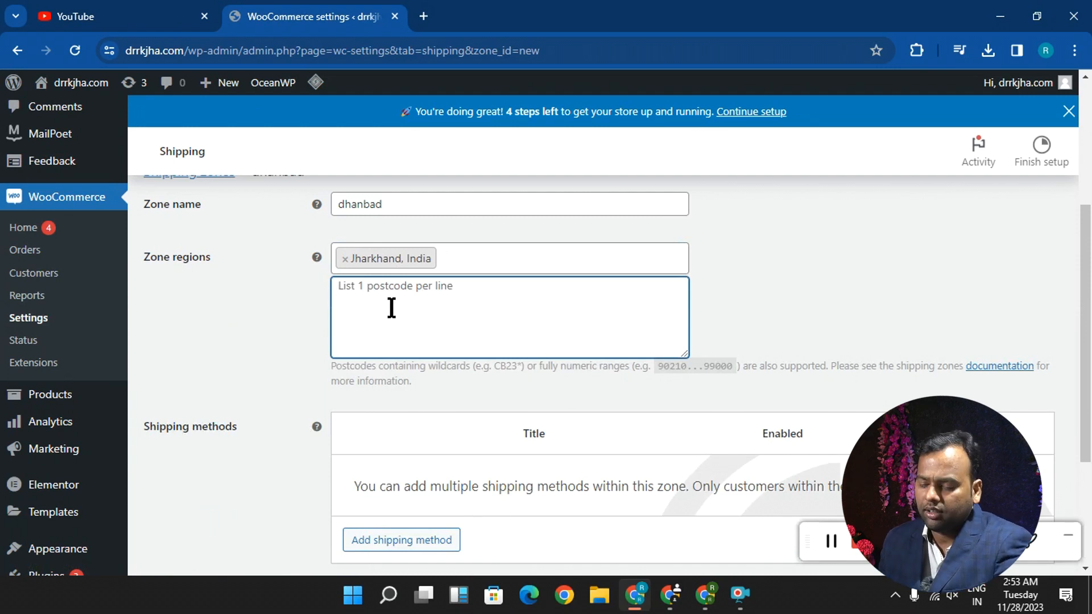
pyautogui.write('826001')
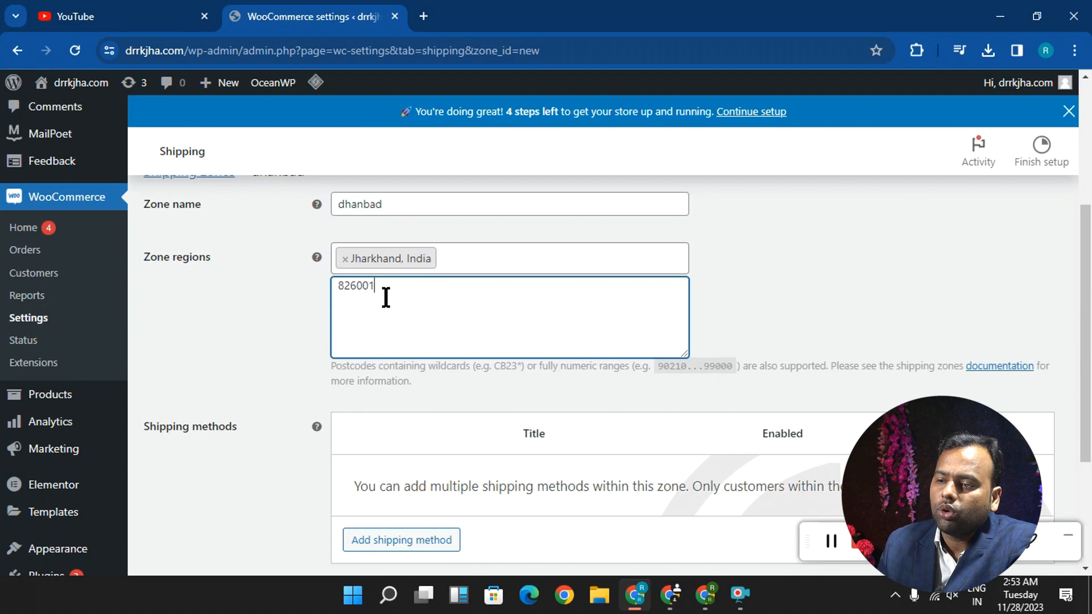
# - Add the Flat rate shipping method to the dhanbad zone and save the zone
pyautogui.scroll(-3, 385, 313)
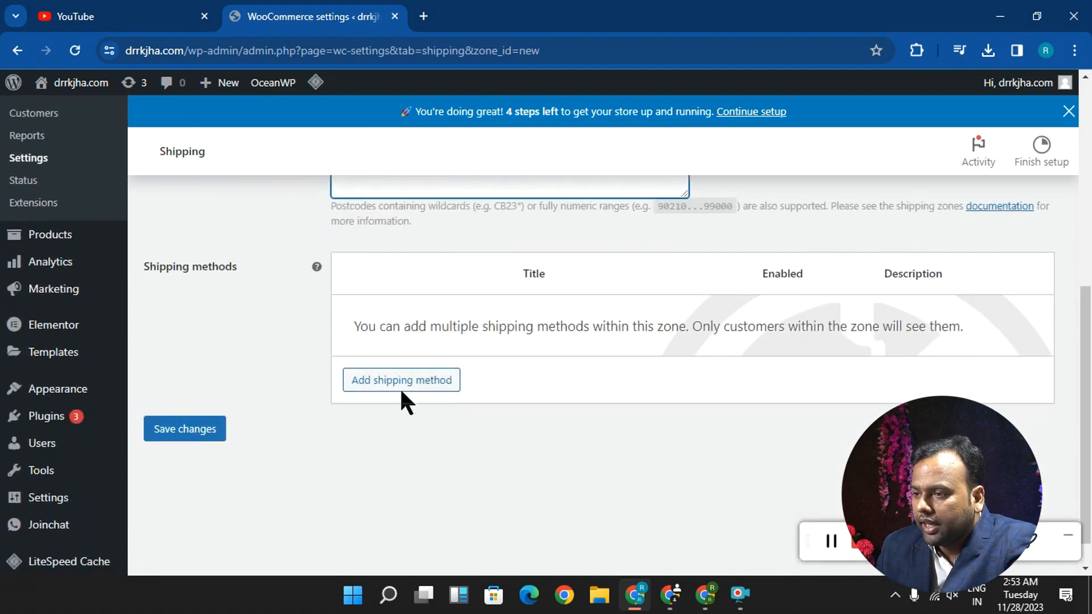
pyautogui.click(433, 381)
pyautogui.click(362, 327)
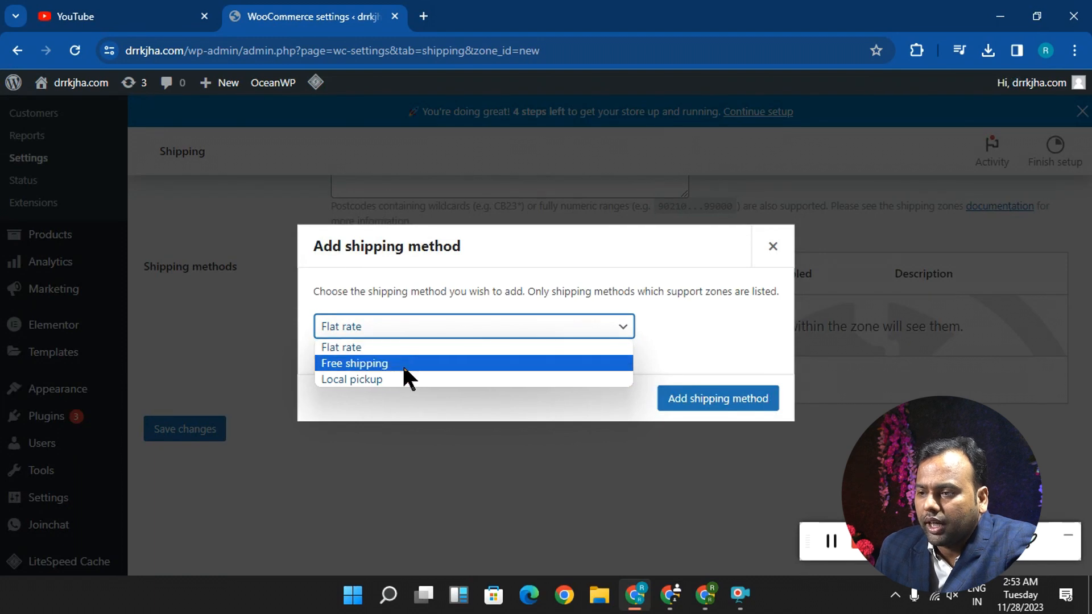
pyautogui.click(399, 348)
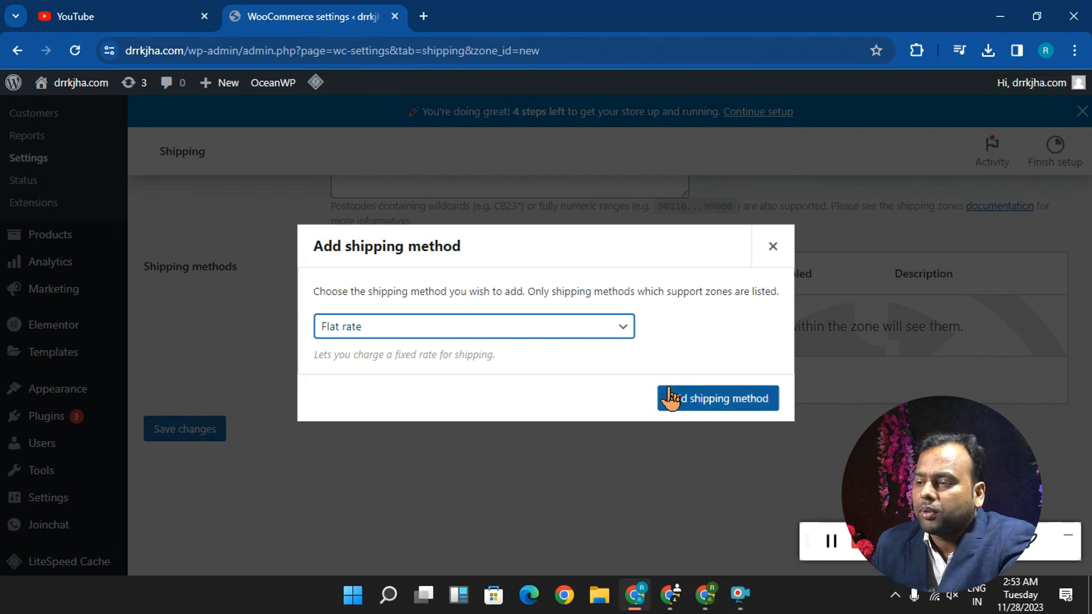
pyautogui.click(672, 397)
pyautogui.click(183, 436)
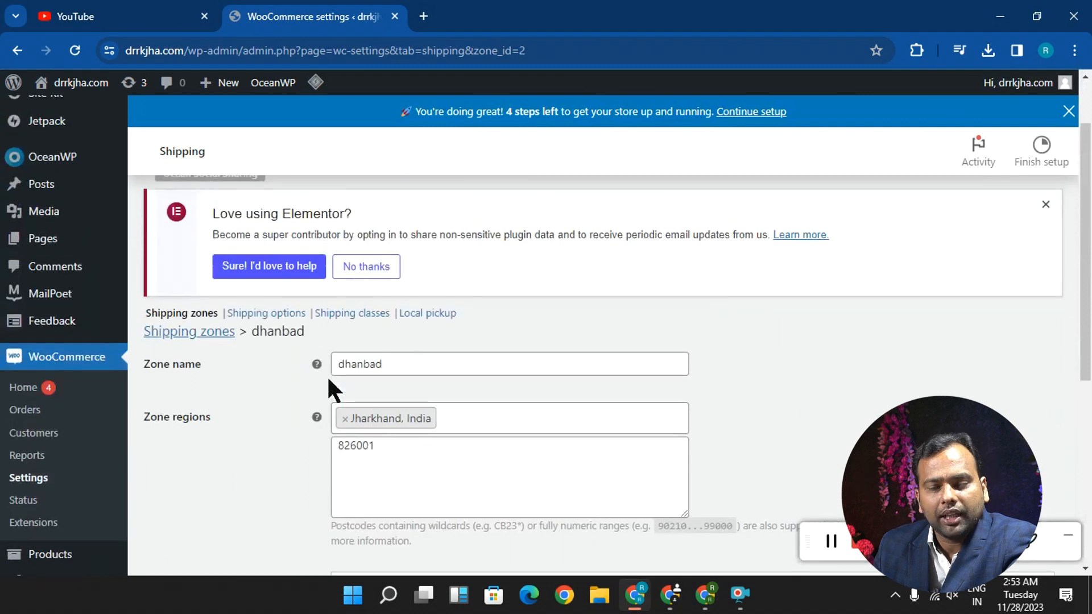
# - Open the Payments settings and enable direct bank transfer, cheque payments and cash on delivery
pyautogui.scroll(2, 329, 381)
pyautogui.click(381, 191)
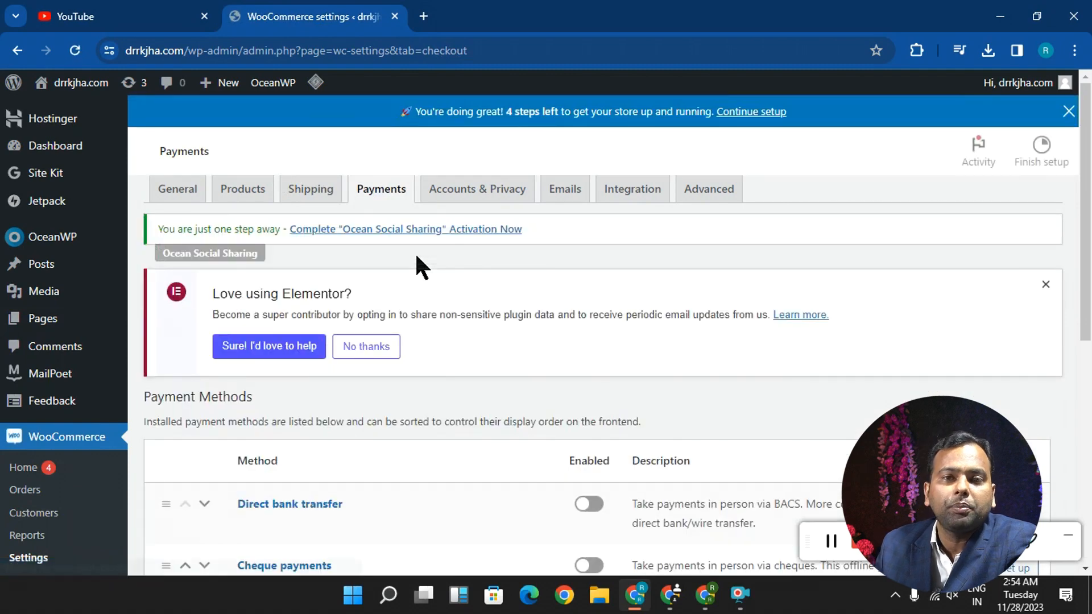
pyautogui.scroll(-3, 318, 341)
pyautogui.click(586, 346)
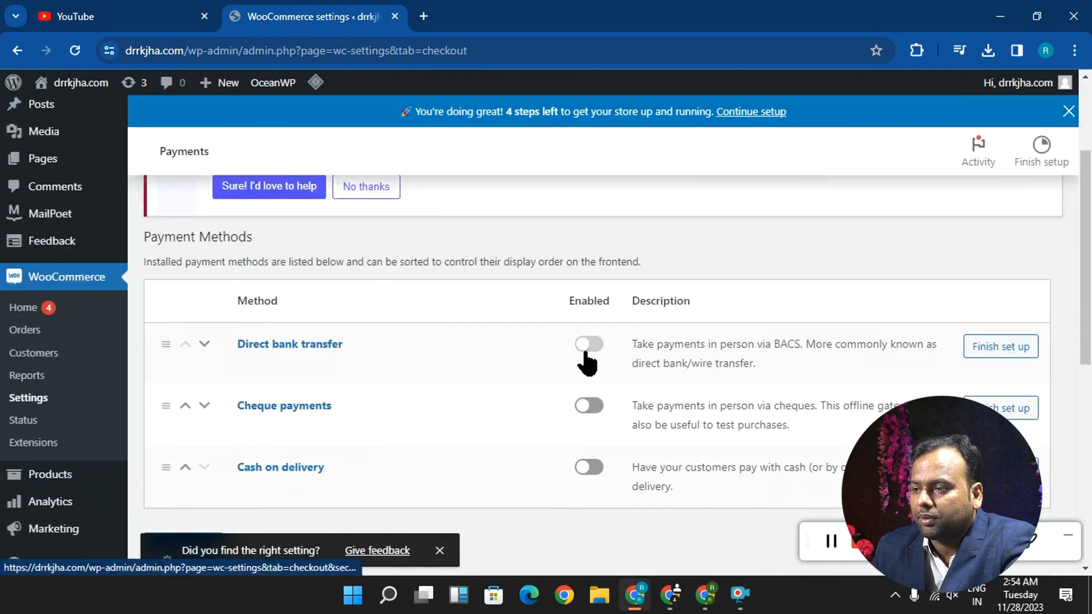
pyautogui.click(583, 406)
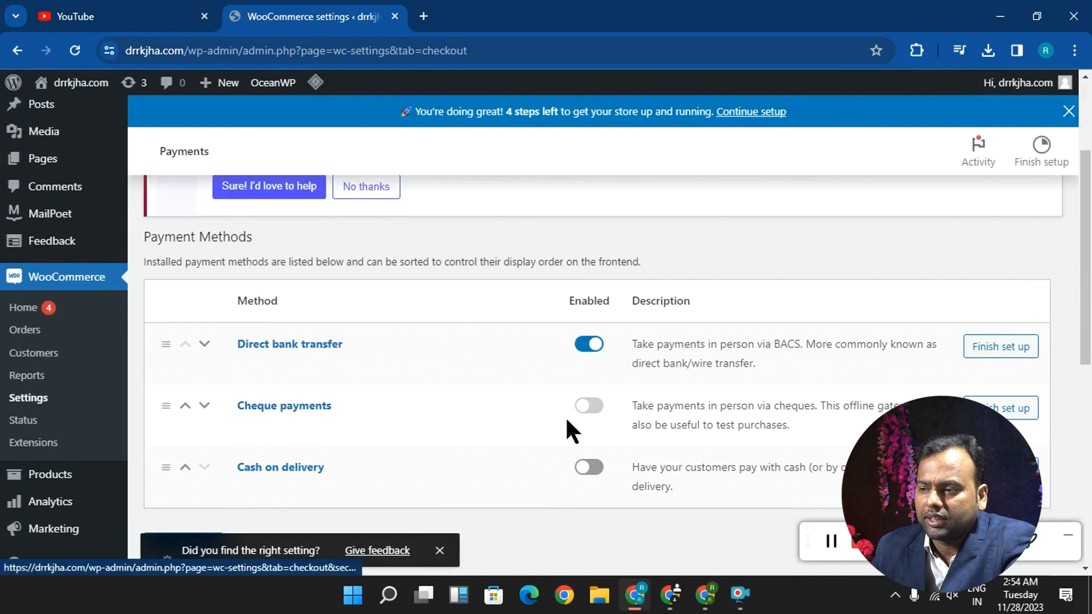
pyautogui.click(601, 472)
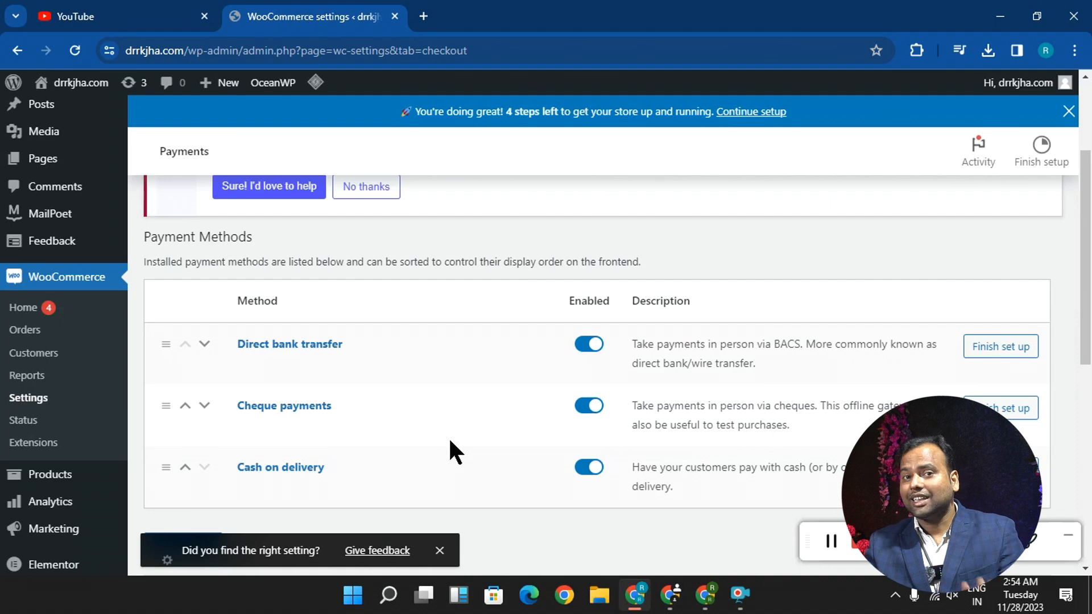
# - Look over the payment methods and recommended providers, and check which product management pages are available
pyautogui.scroll(-3, 466, 444)
pyautogui.scroll(3, 910, 359)
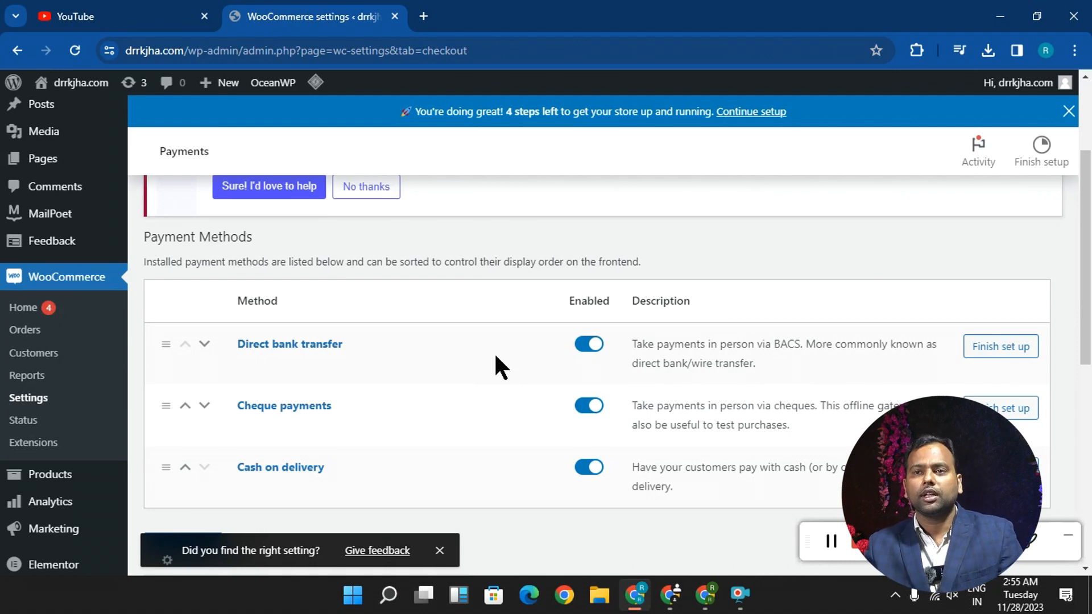
pyautogui.scroll(-3, 378, 337)
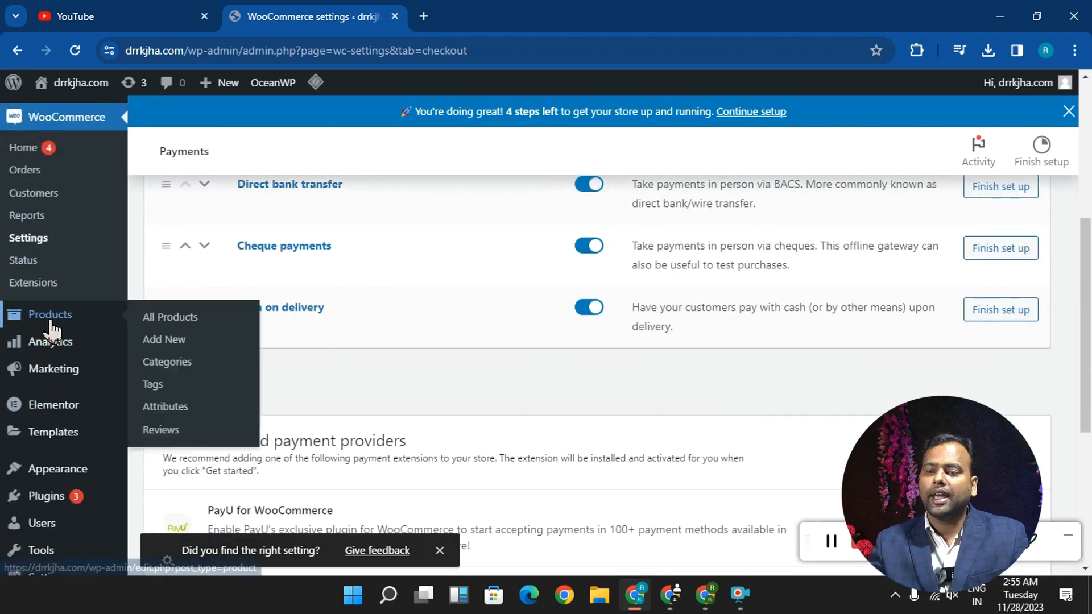
pyautogui.scroll(3, 36, 322)
pyautogui.scroll(-3, 60, 336)
pyautogui.moveTo(62, 330)
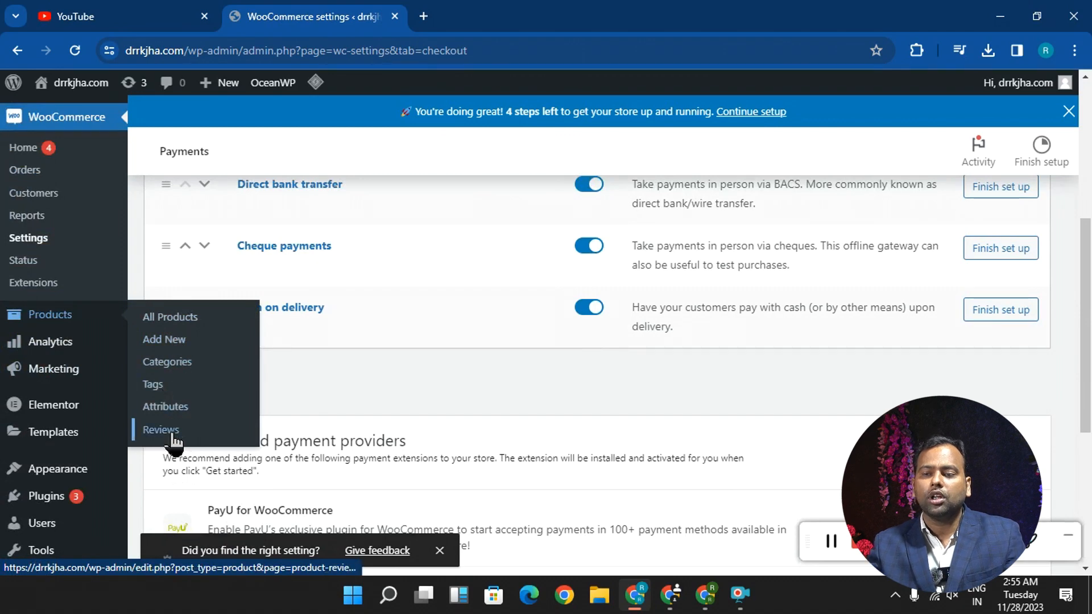
# - Open google.co.in in a new browser tab, search for Flipkart and open the Flipkart website
pyautogui.click(424, 16)
pyautogui.write('google.co.in')
pyautogui.press('Return')
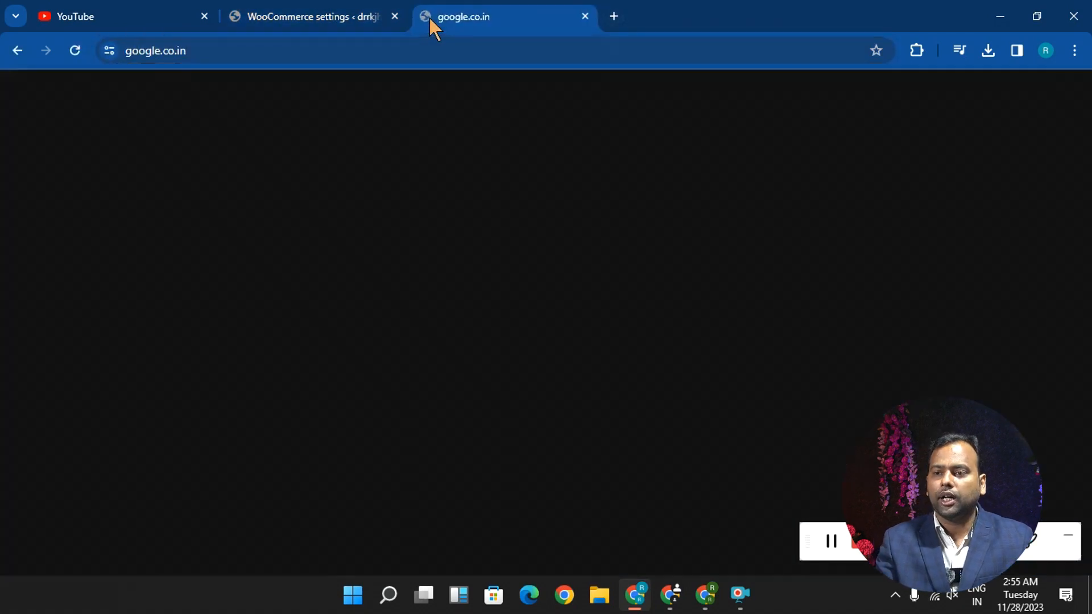
pyautogui.write('f')
pyautogui.write('p')
pyautogui.press('Down')
pyautogui.press('Return')
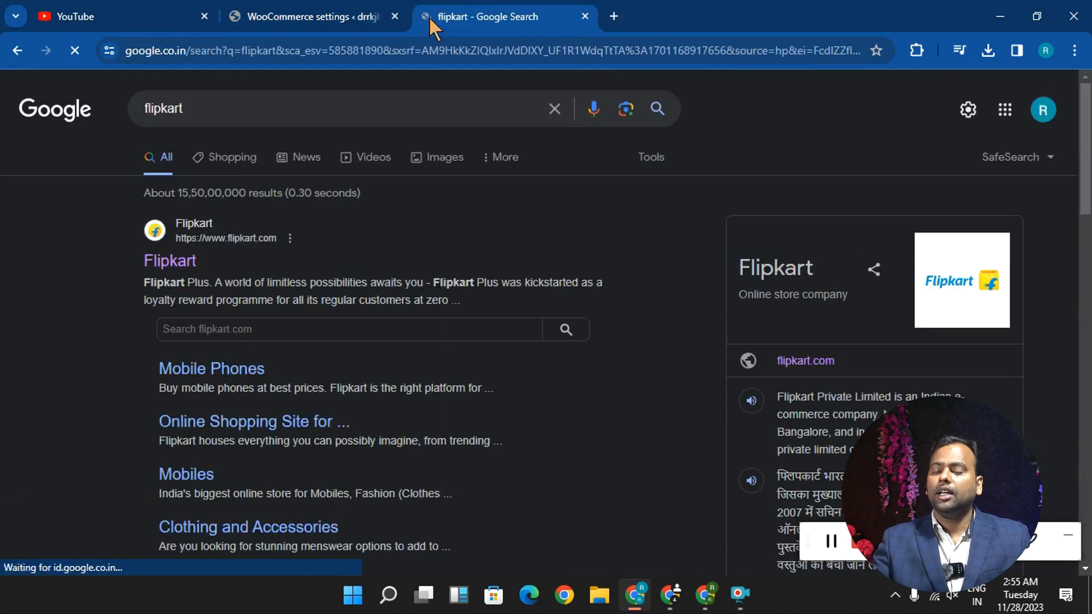
pyautogui.click(176, 262)
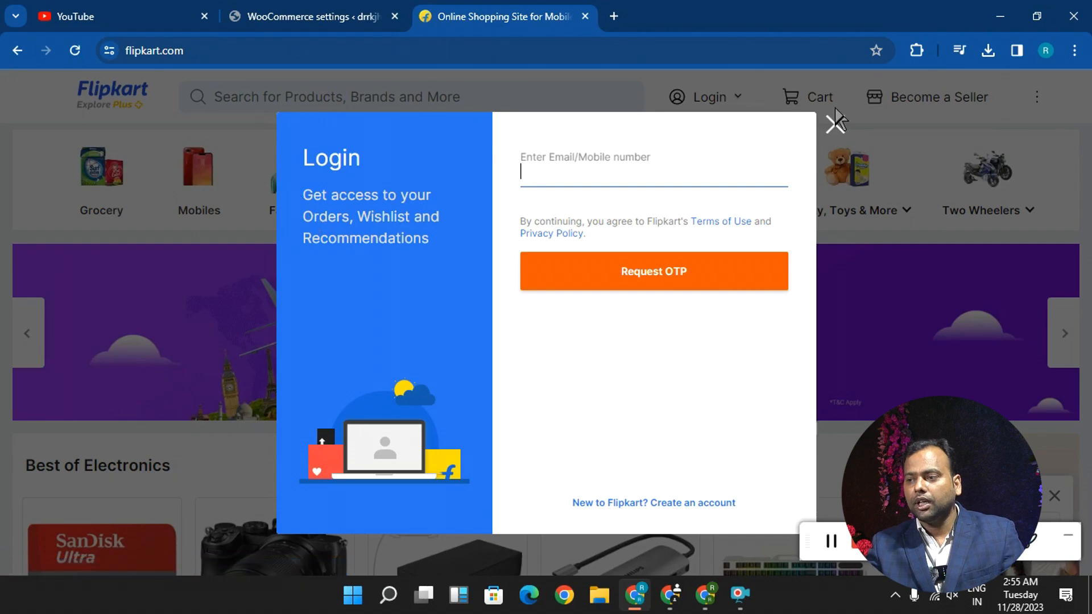
pyautogui.click(835, 123)
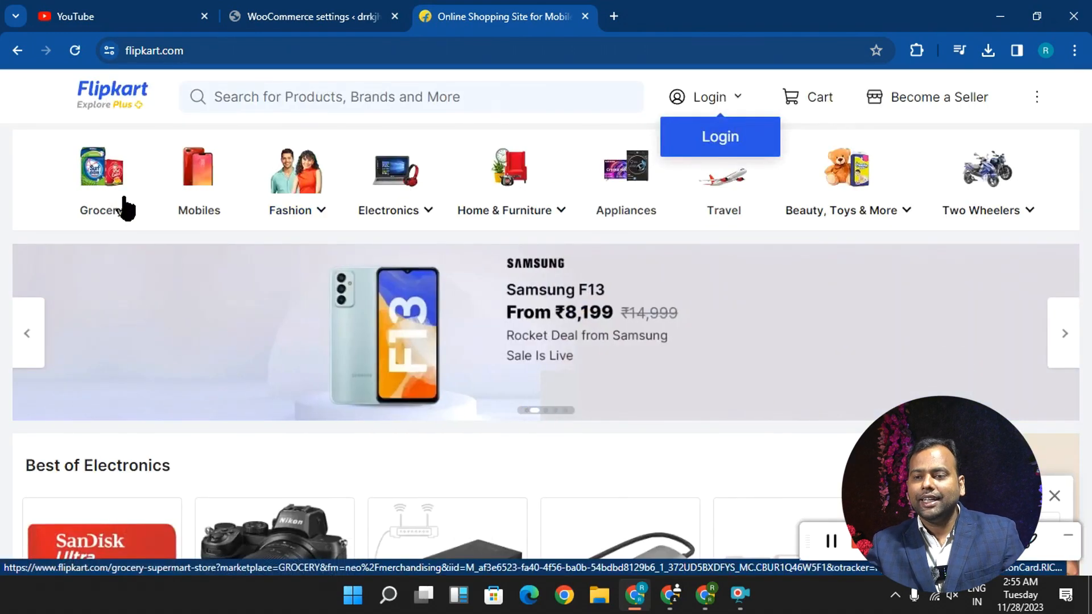
# - Visit Flipkart's Grocery and Mobiles categories as examples of product categories, returning to the home page after each
pyautogui.click(106, 212)
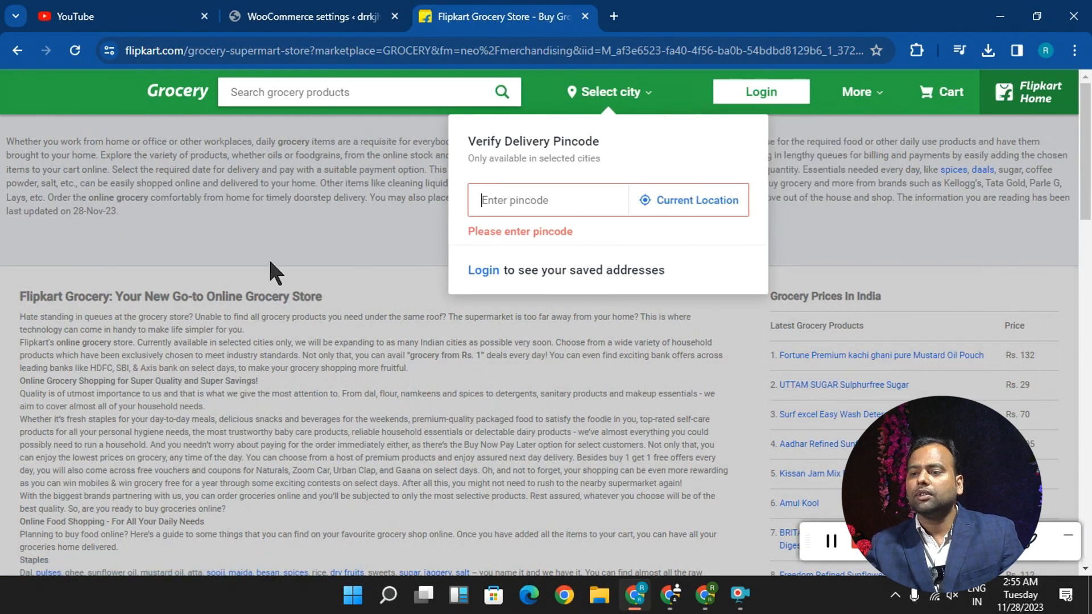
pyautogui.click(18, 50)
pyautogui.click(202, 181)
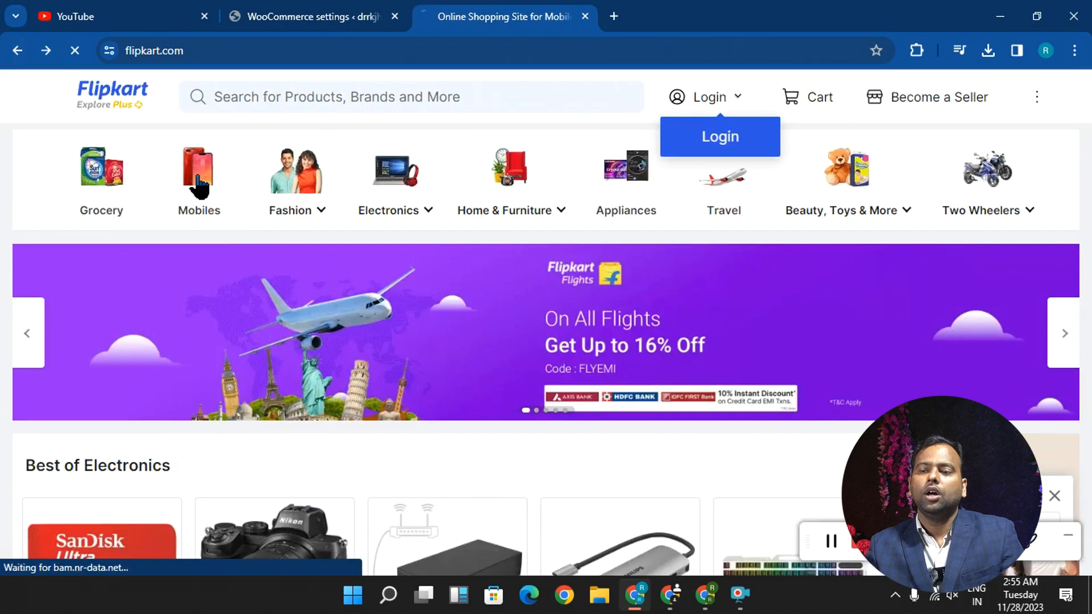
pyautogui.scroll(-12, 379, 304)
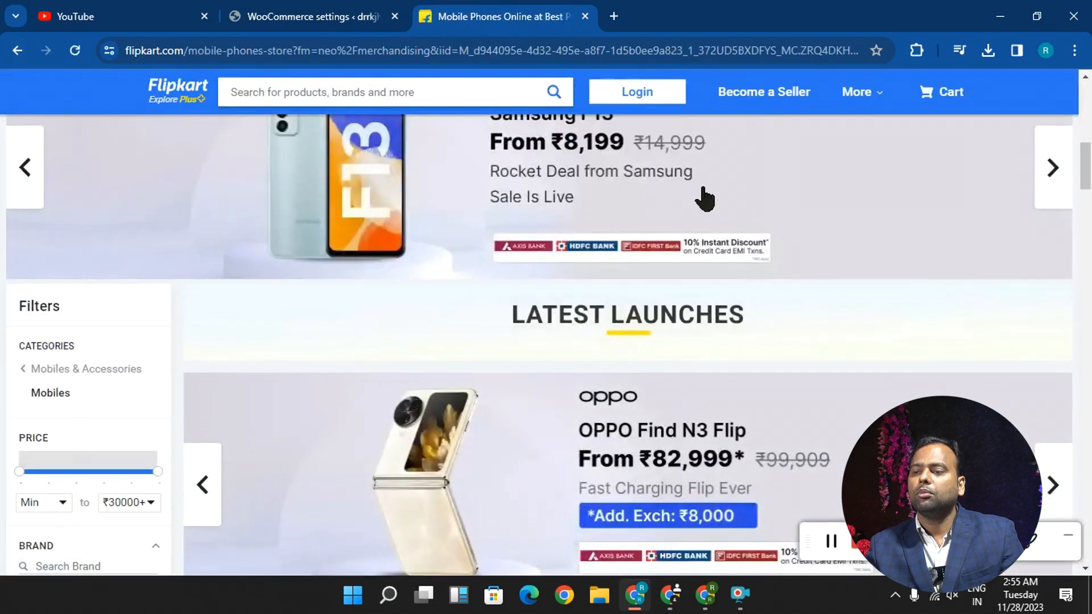
pyautogui.scroll(-12, 419, 431)
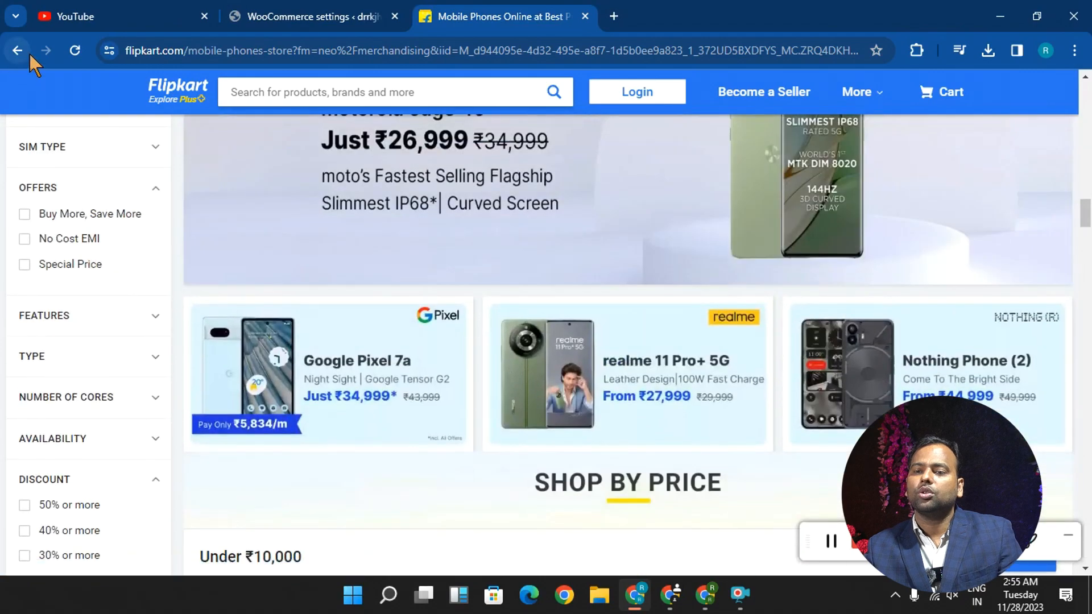
pyautogui.click(18, 51)
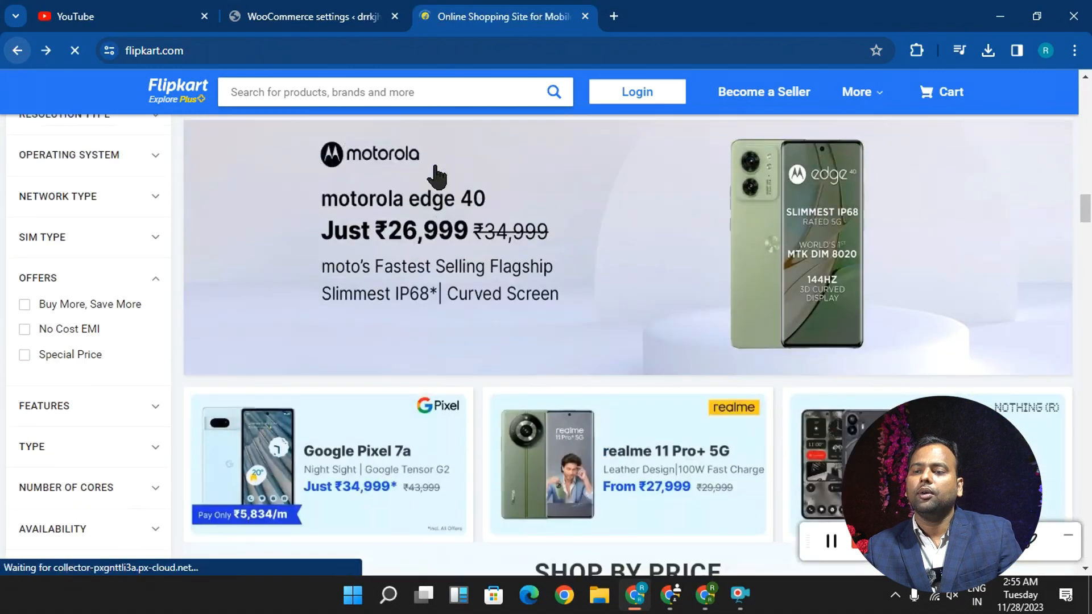
# - Open Men's T-Shirts under Fashion, Men's Top Wear, and look through the listed products
pyautogui.moveTo(302, 171)
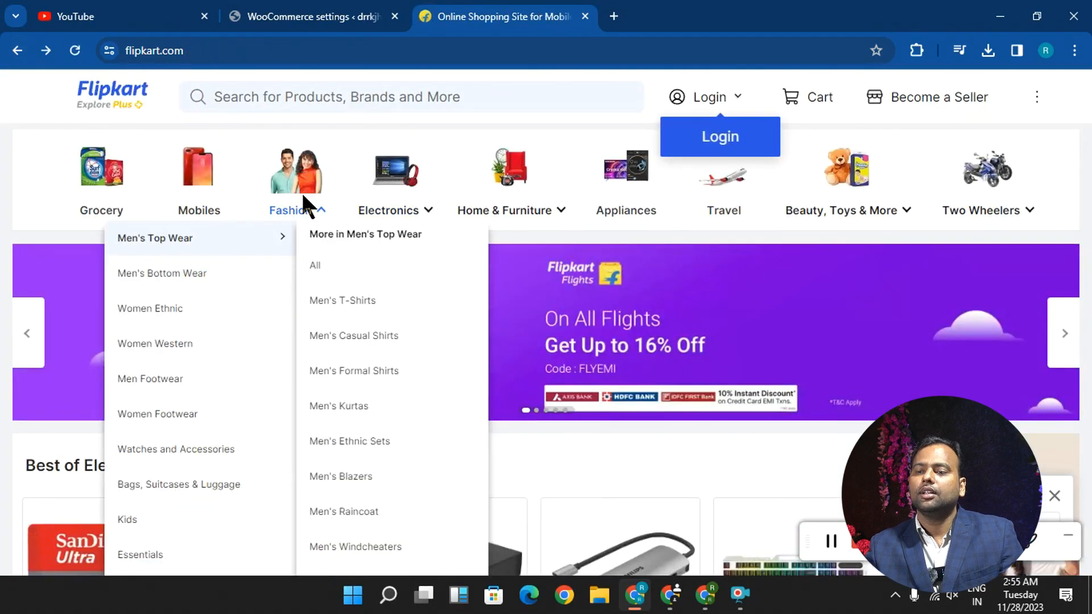
pyautogui.click(359, 304)
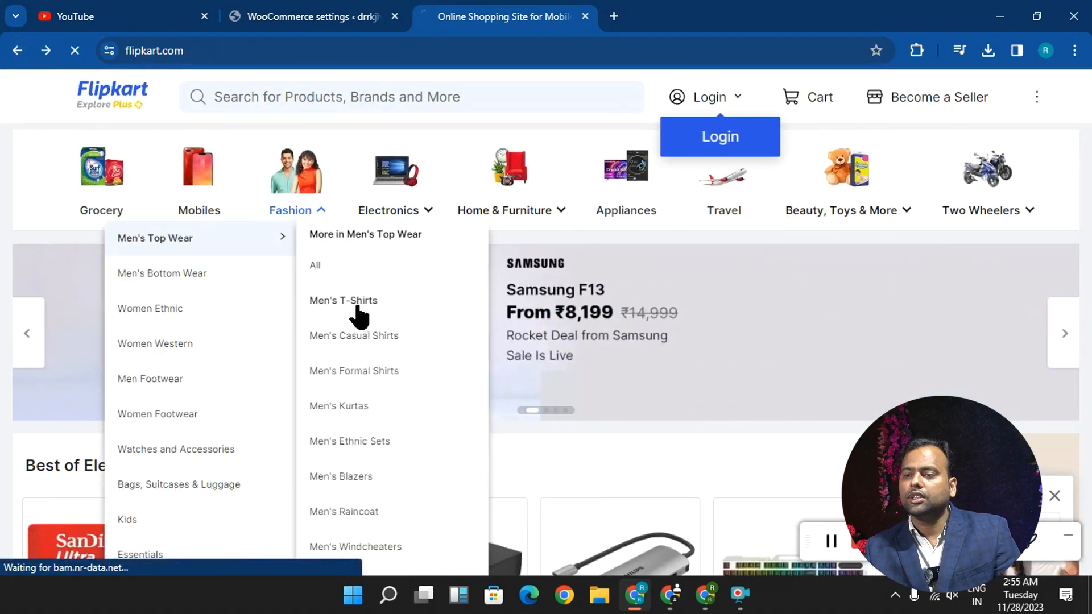
pyautogui.scroll(-10, 342, 392)
pyautogui.scroll(-10, 427, 389)
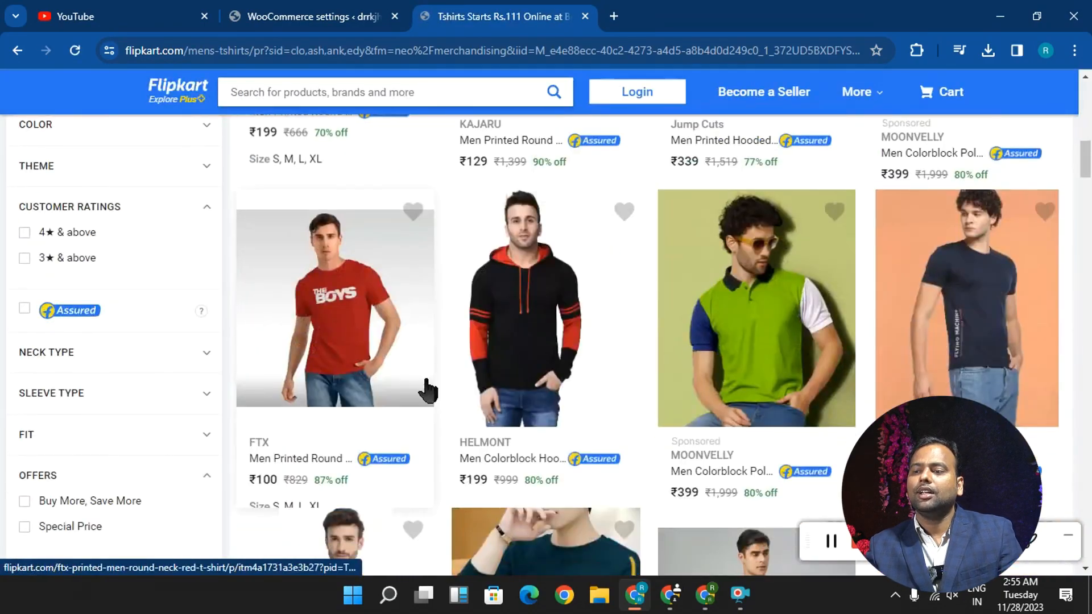
# - Return to the WordPress admin and open the product categories page at the form for adding a new category
pyautogui.scroll(7, 426, 387)
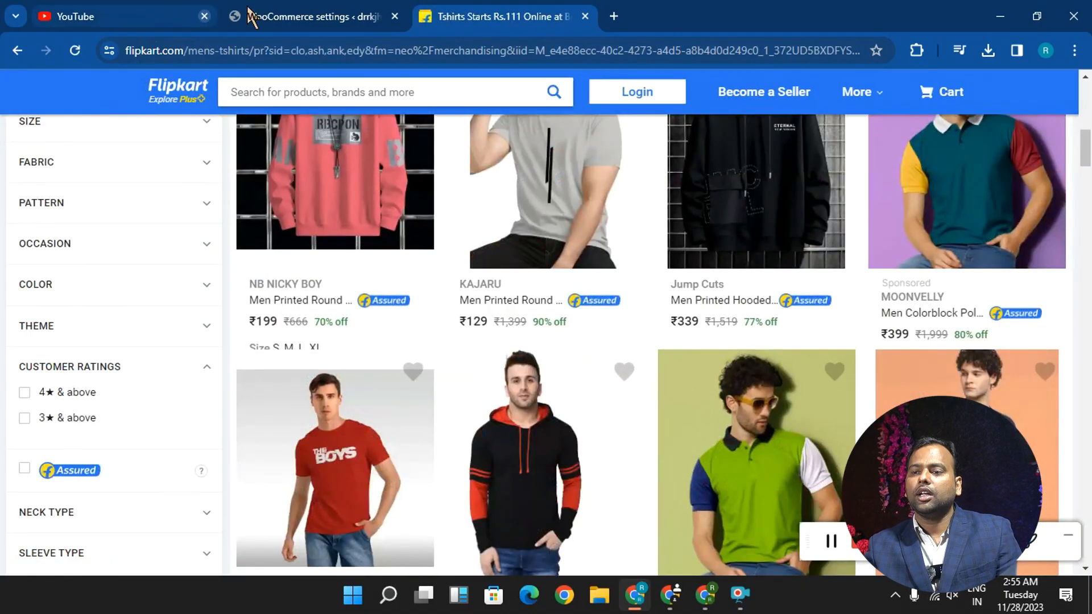
pyautogui.click(284, 17)
pyautogui.moveTo(45, 318)
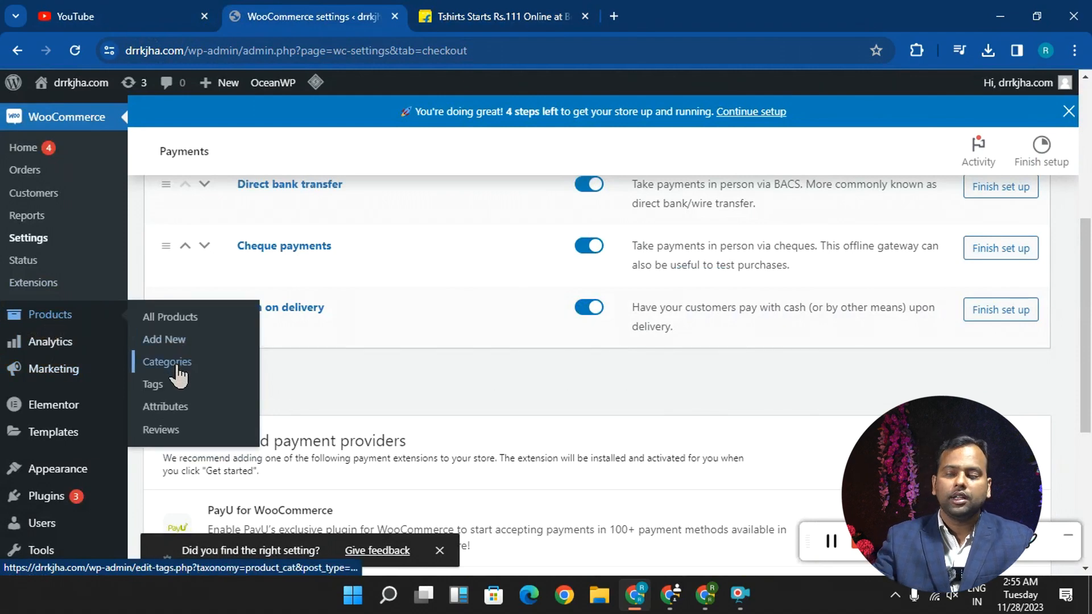
pyautogui.click(168, 363)
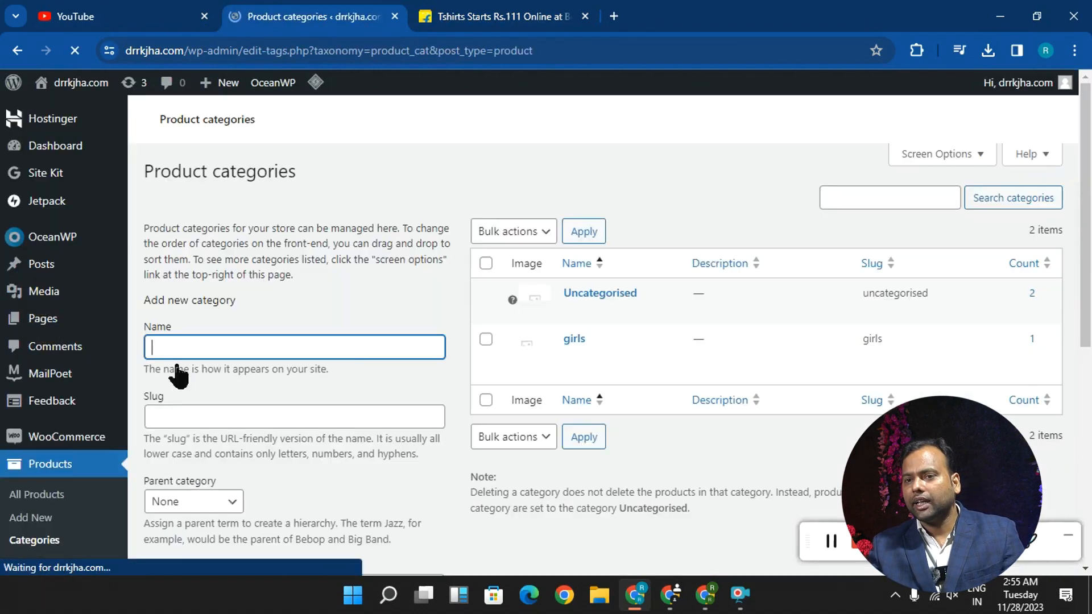
pyautogui.scroll(-1, 216, 448)
pyautogui.scroll(-1, 215, 450)
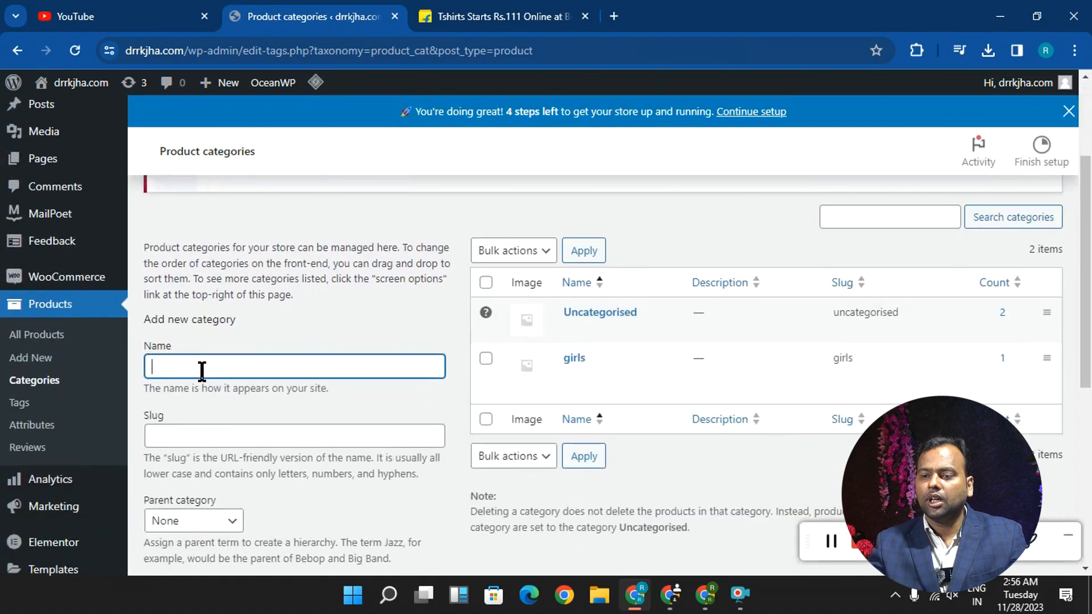
# - Fill in a new product category named cloth with the slug cloth and None as its parent category
pyautogui.write('cloth')
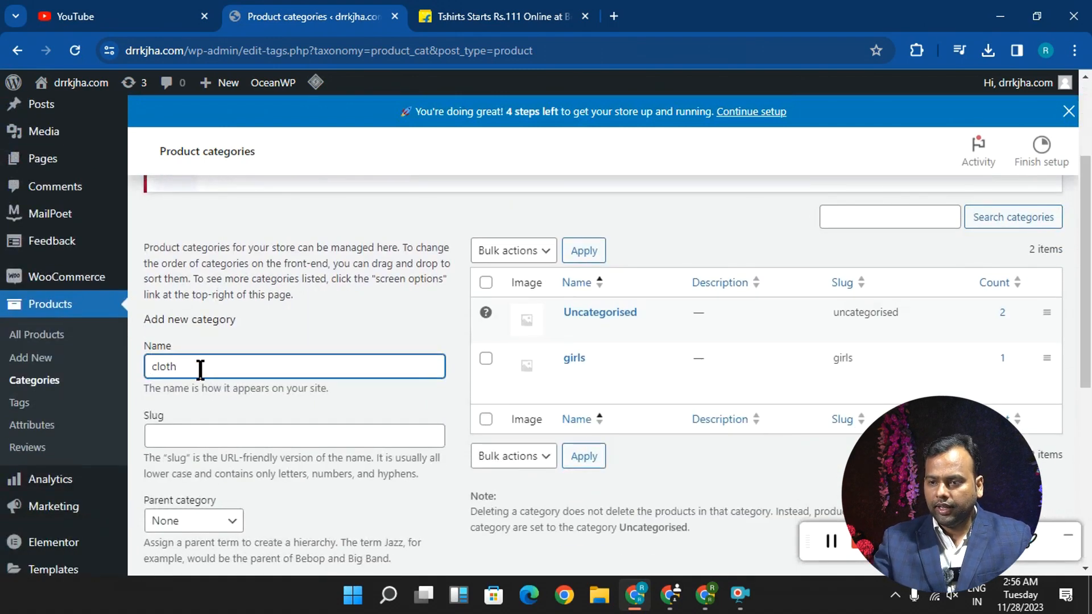
pyautogui.click(181, 439)
pyautogui.write('cloth')
pyautogui.scroll(-4, 183, 440)
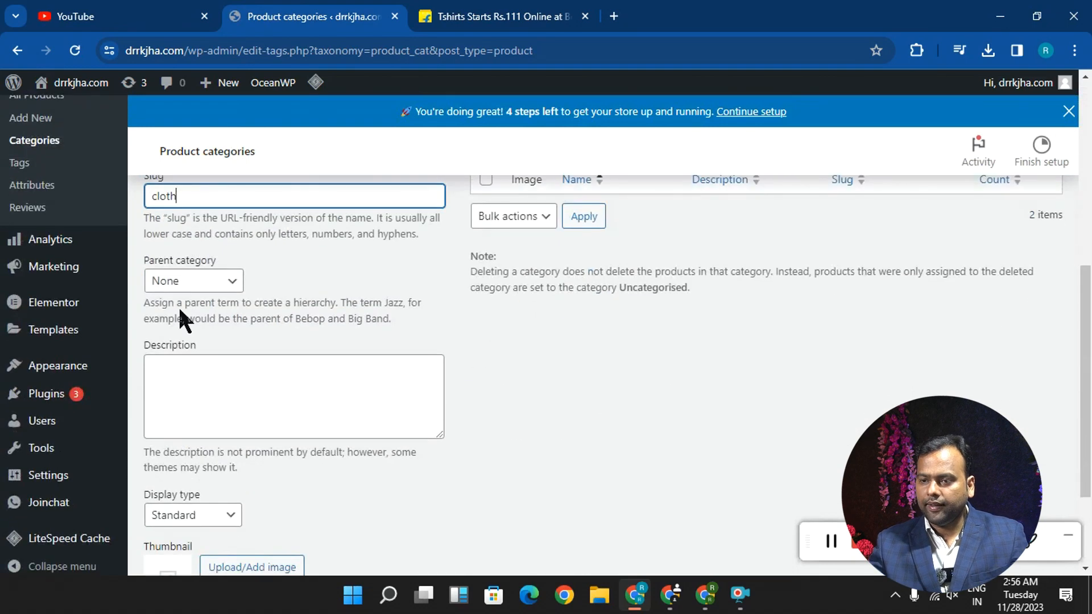
pyautogui.click(196, 285)
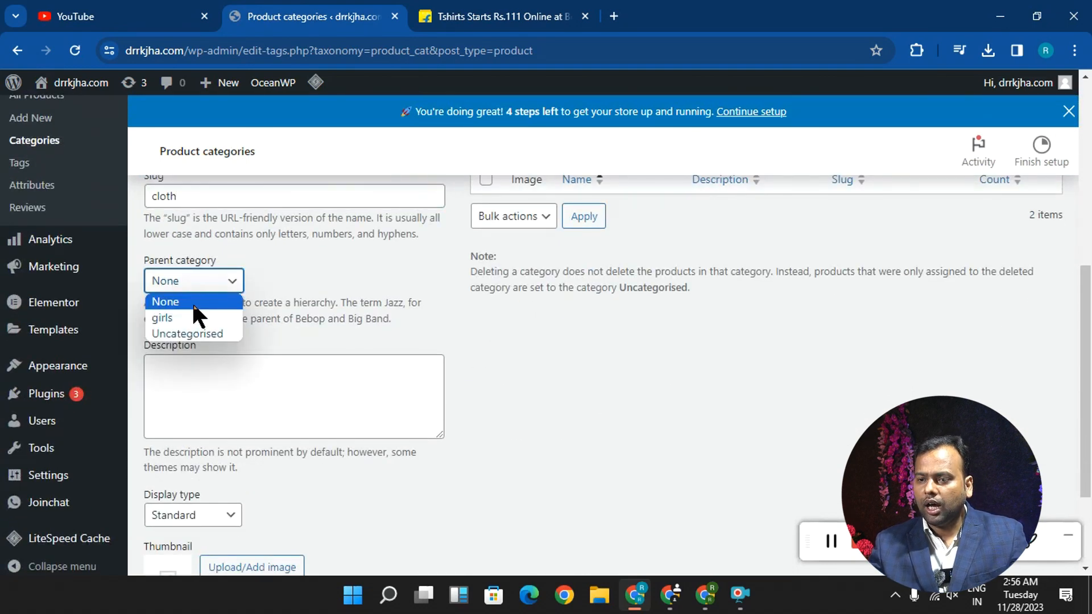
pyautogui.click(204, 300)
pyautogui.scroll(-2, 204, 303)
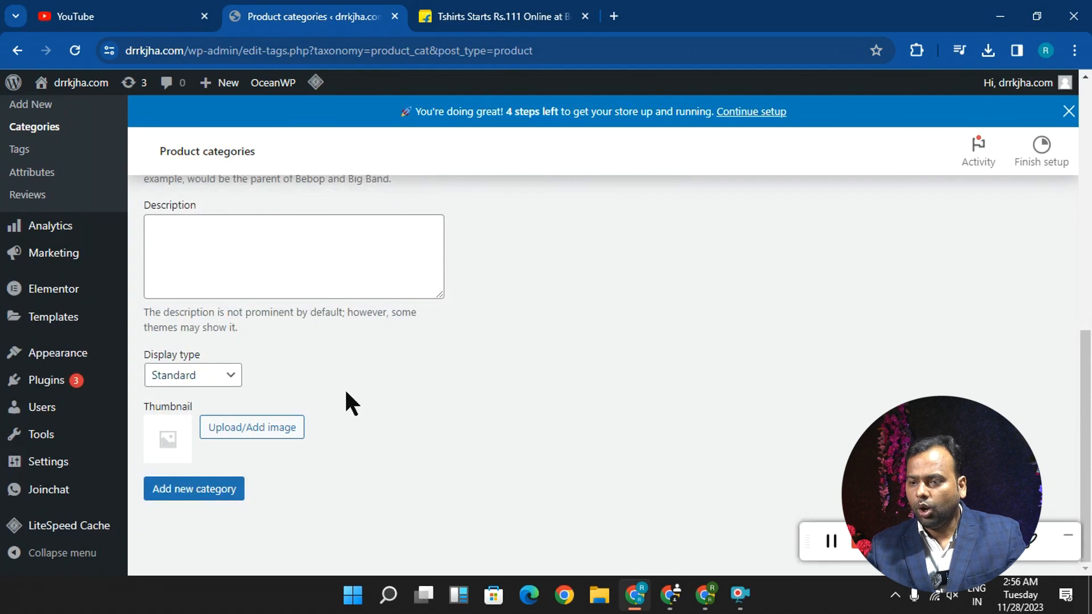
# - Use the blue trousers image from the media library as the category thumbnail and add the new category
pyautogui.click(256, 431)
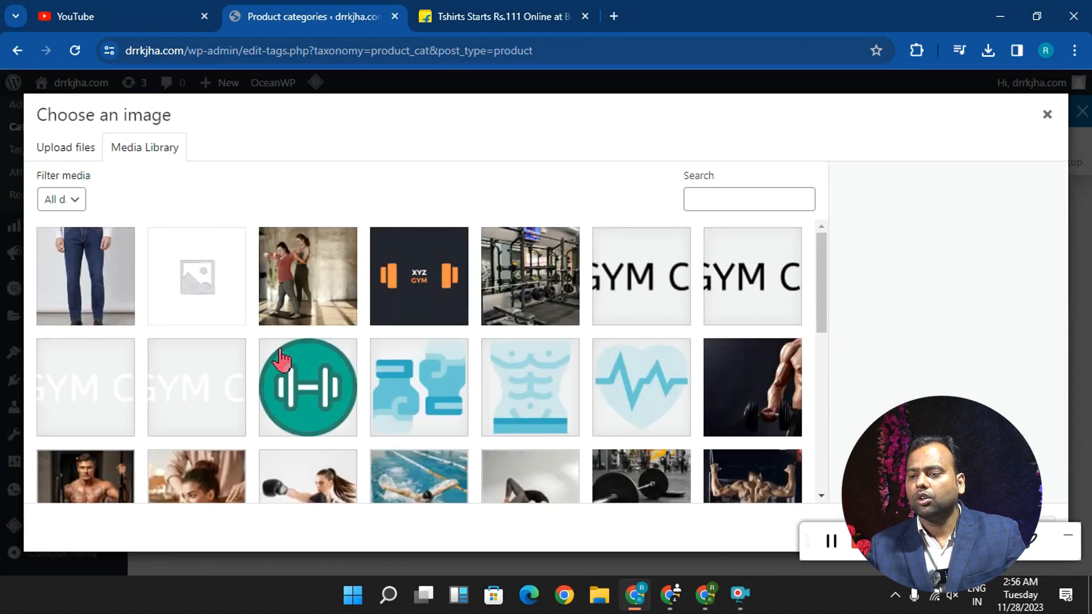
pyautogui.click(108, 279)
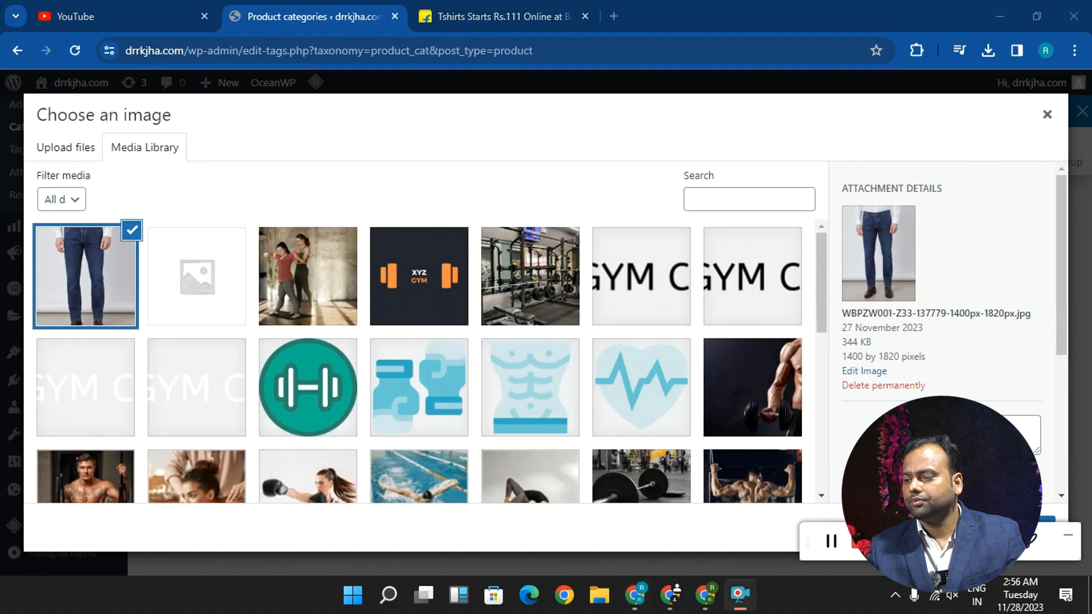
pyautogui.click(1047, 521)
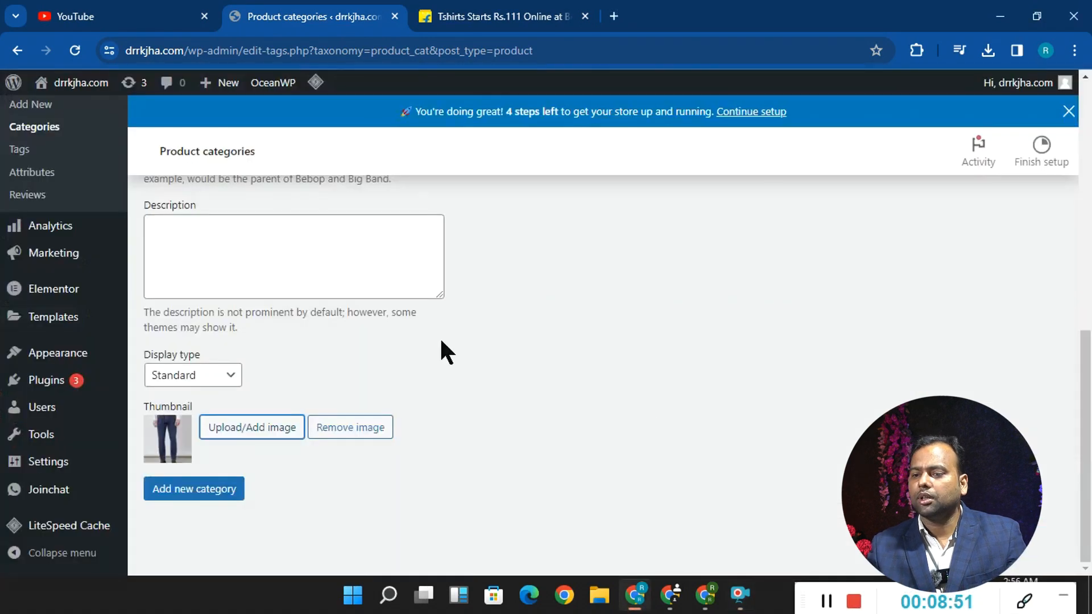
pyautogui.click(214, 496)
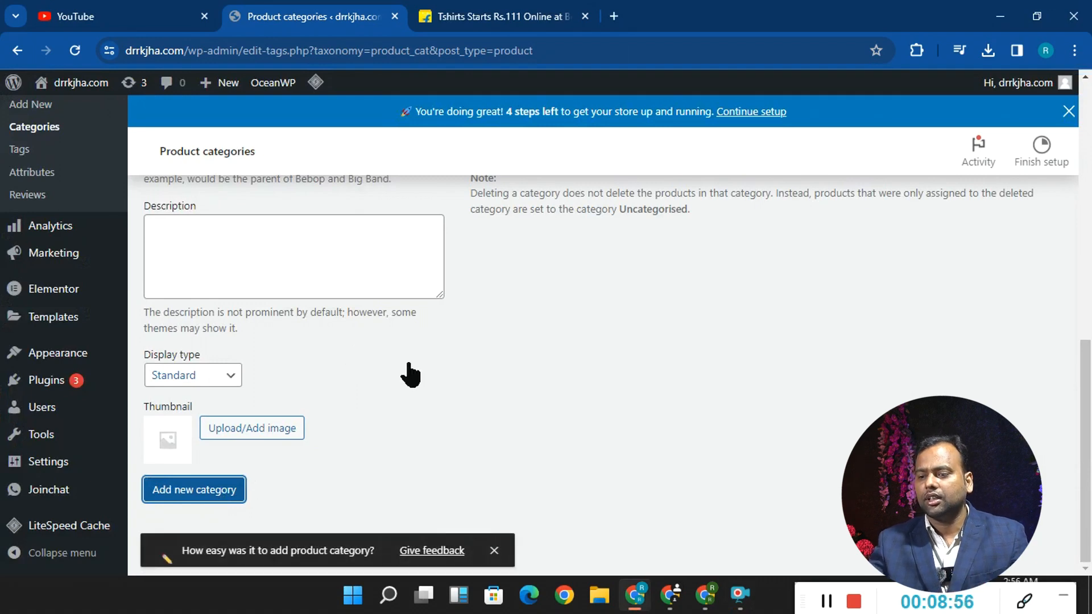
pyautogui.scroll(7, 546, 341)
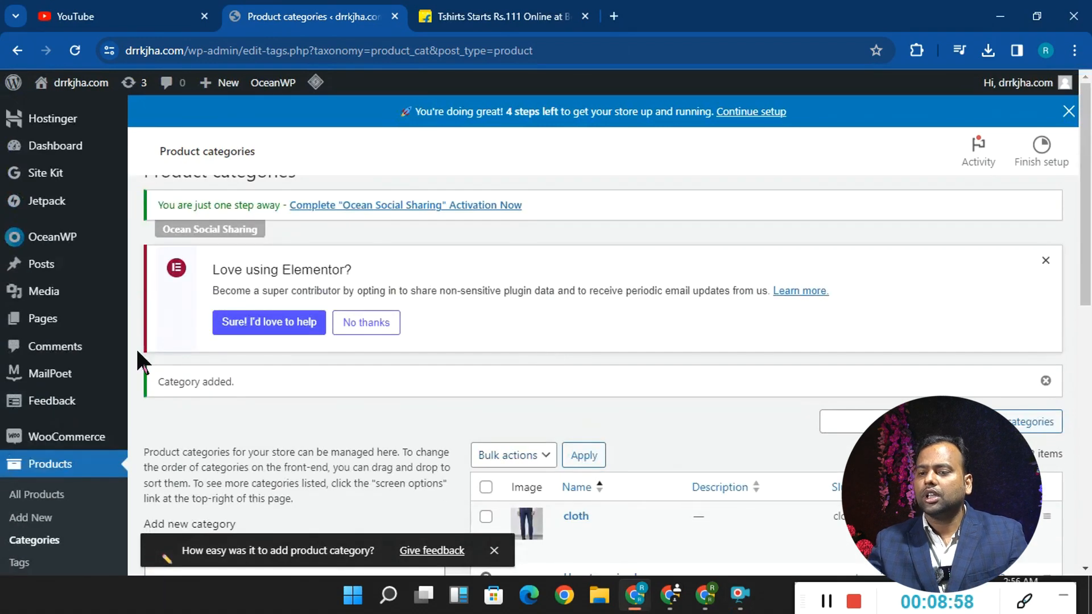
pyautogui.scroll(-3, 57, 469)
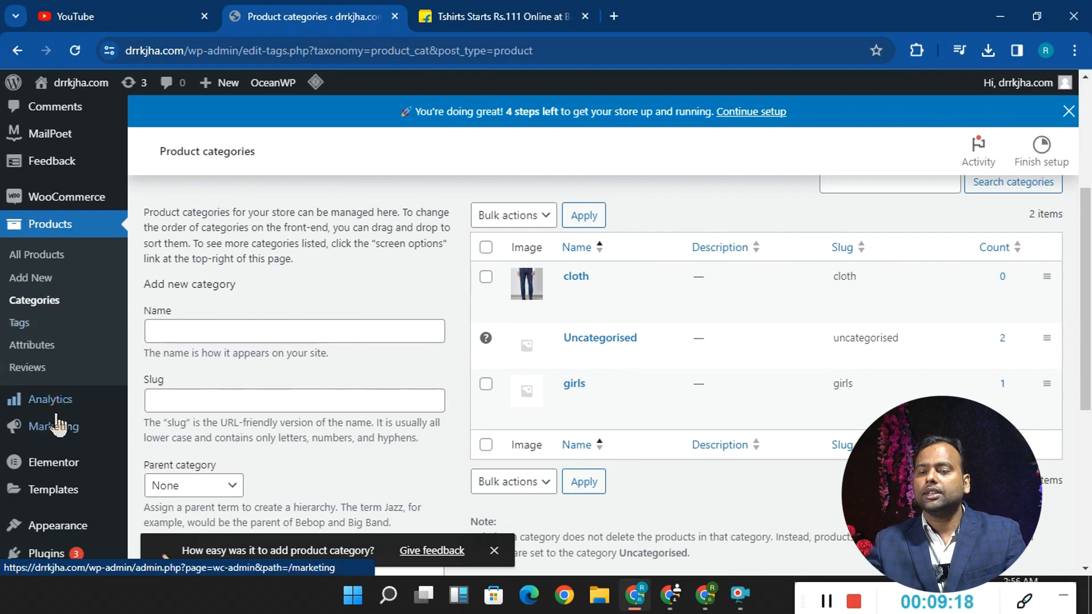
# - On Flipkart, view the pink NB NICKY BOY T-shirt and a Fastrack men's watch as product examples, and return to the WordPress categories page
pyautogui.click(495, 16)
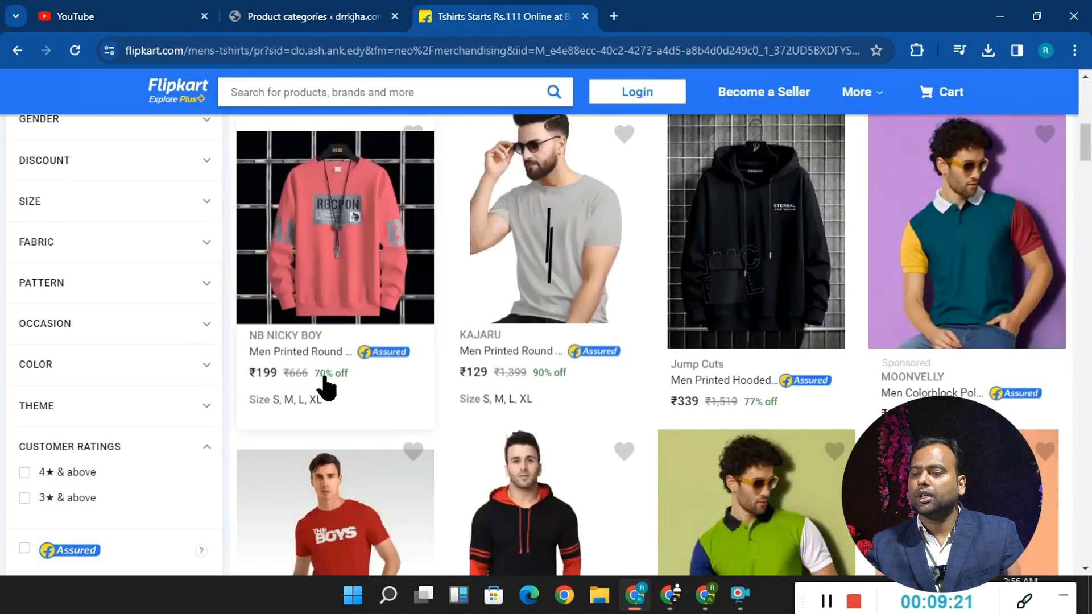
pyautogui.click(288, 356)
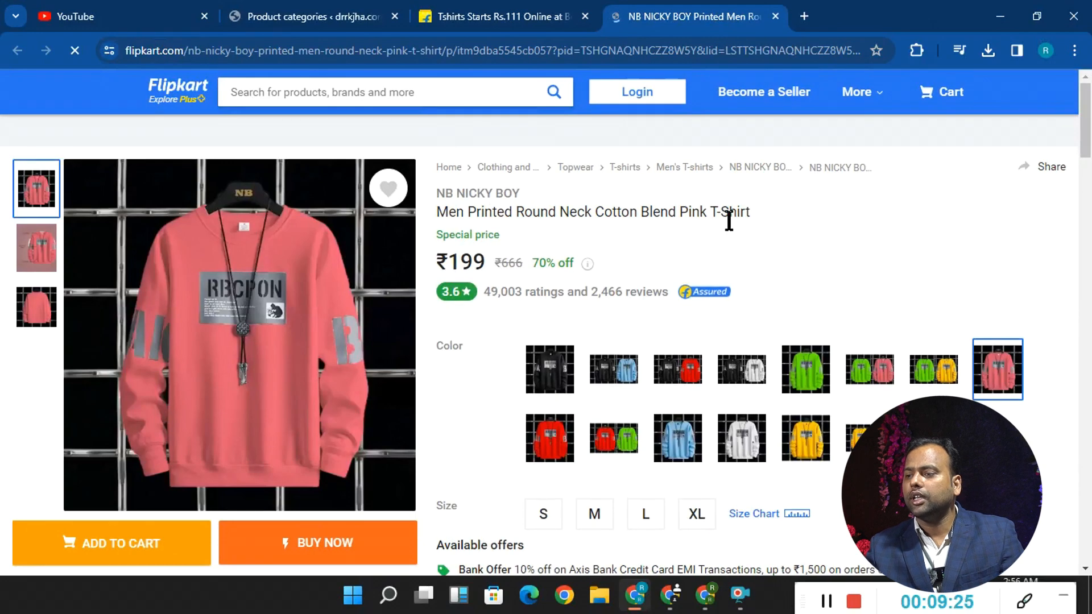
pyautogui.moveTo(326, 130)
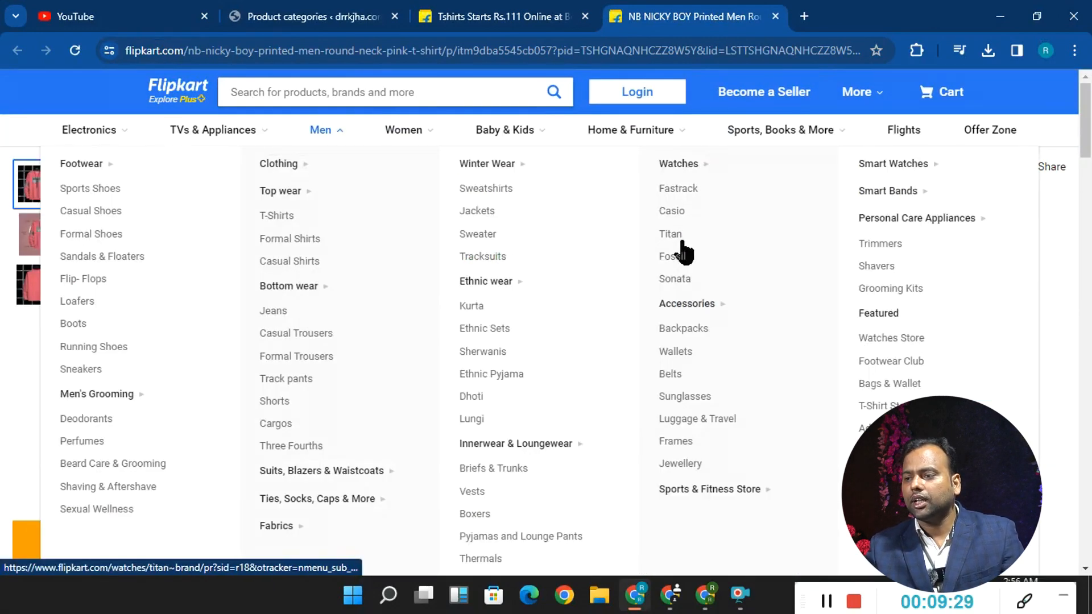
pyautogui.click(677, 188)
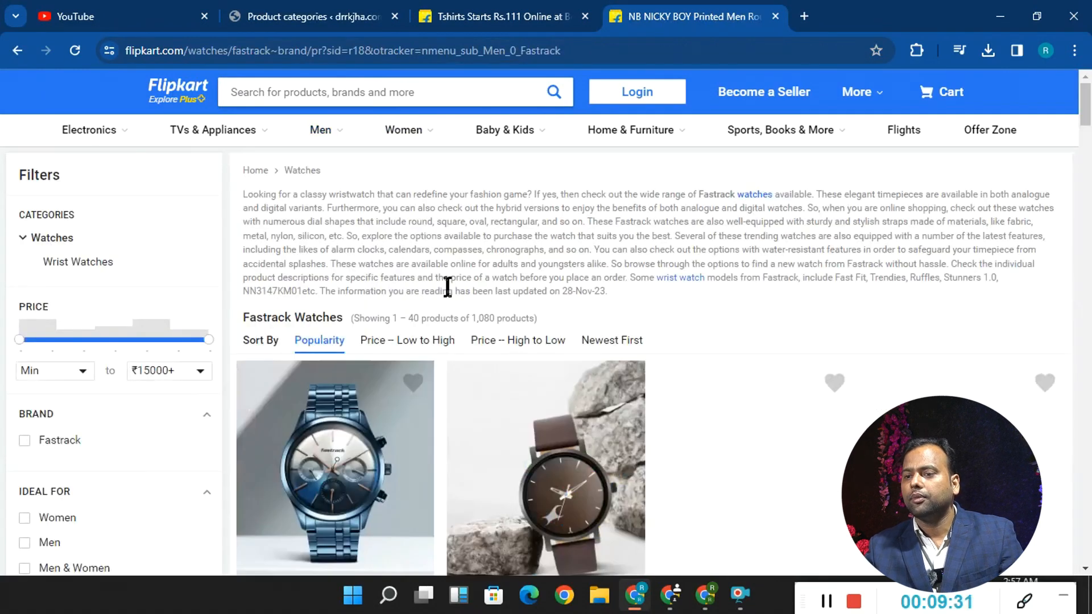
pyautogui.scroll(-5, 446, 302)
pyautogui.click(351, 339)
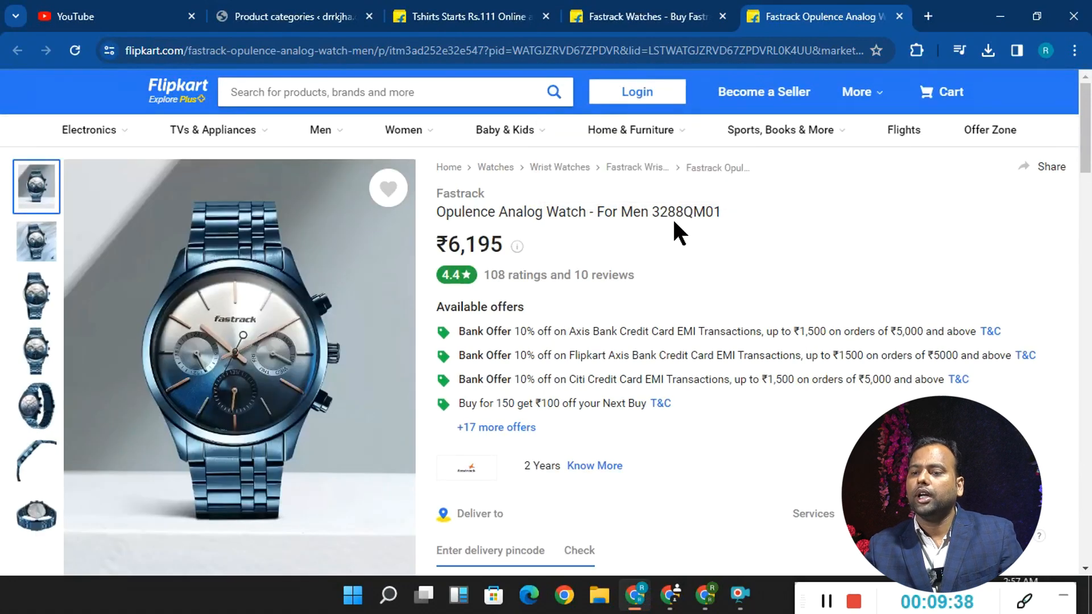
pyautogui.click(310, 17)
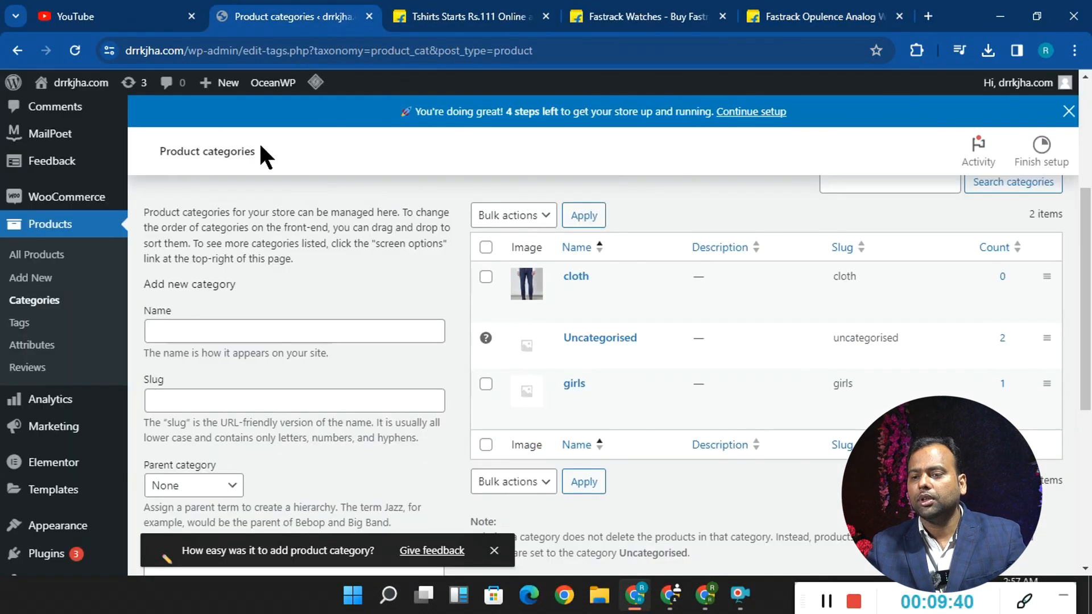
pyautogui.click(194, 335)
pyautogui.write('cloth')
pyautogui.click(232, 397)
pyautogui.write('cloth')
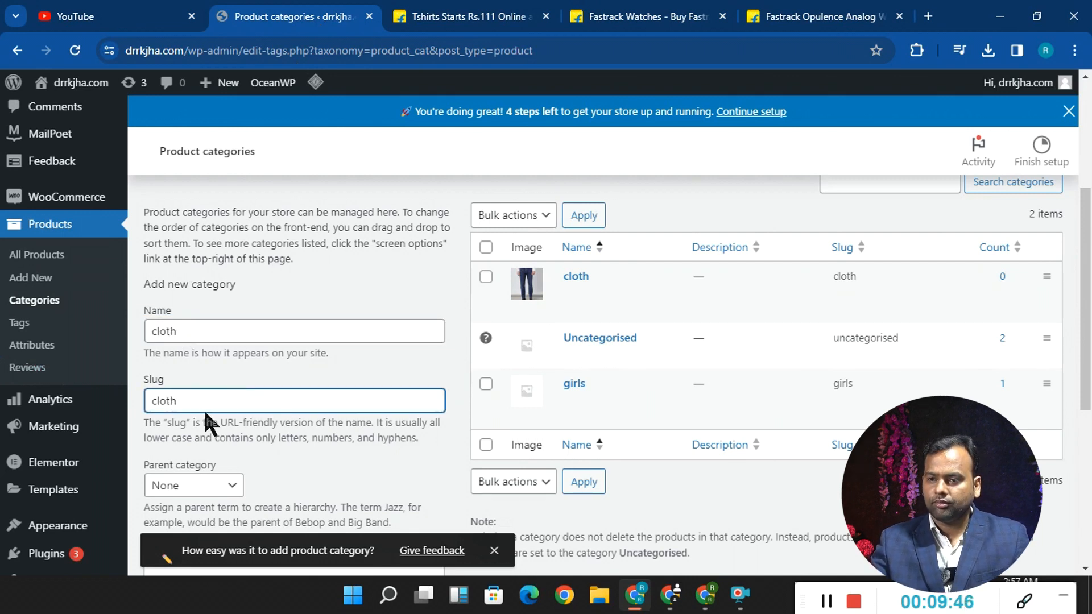
# - Add a product tag named cloth with the slug cloth, leaving its description empty
pyautogui.click(29, 325)
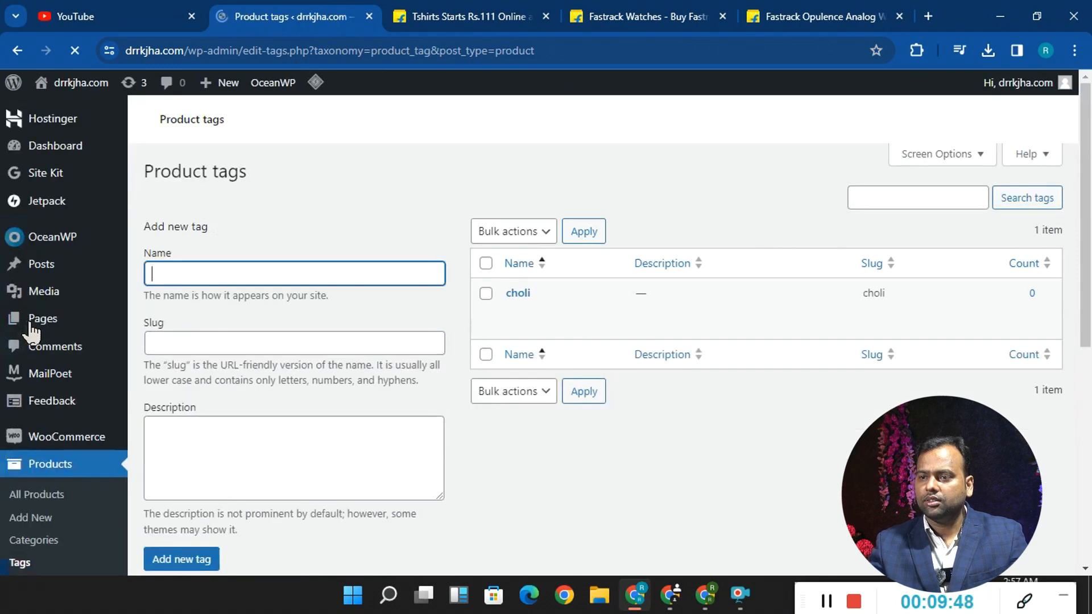
pyautogui.write('cloth')
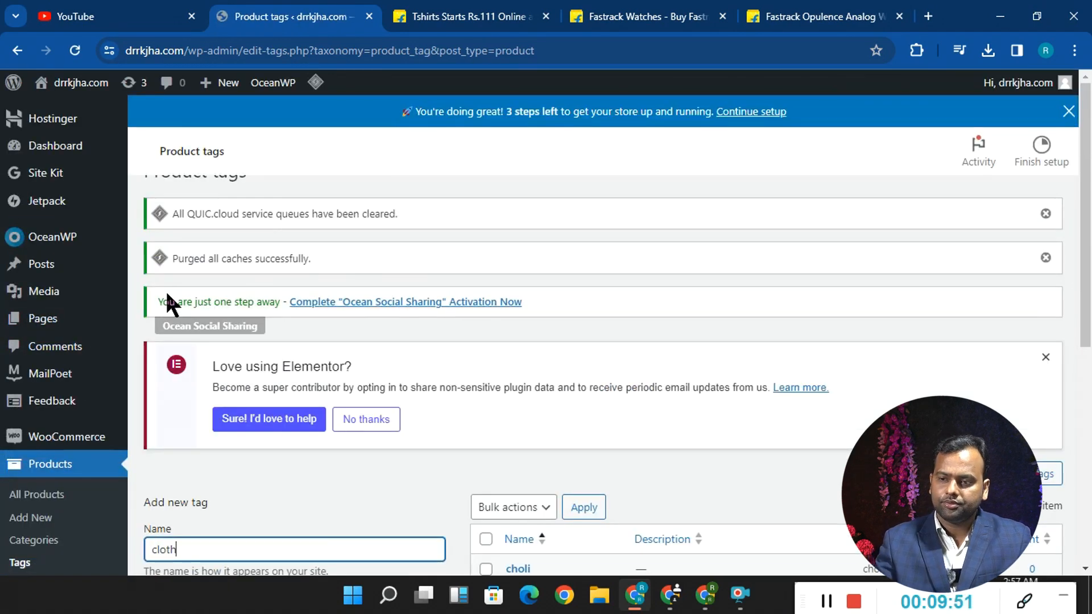
pyautogui.scroll(-5, 219, 365)
pyautogui.click(182, 297)
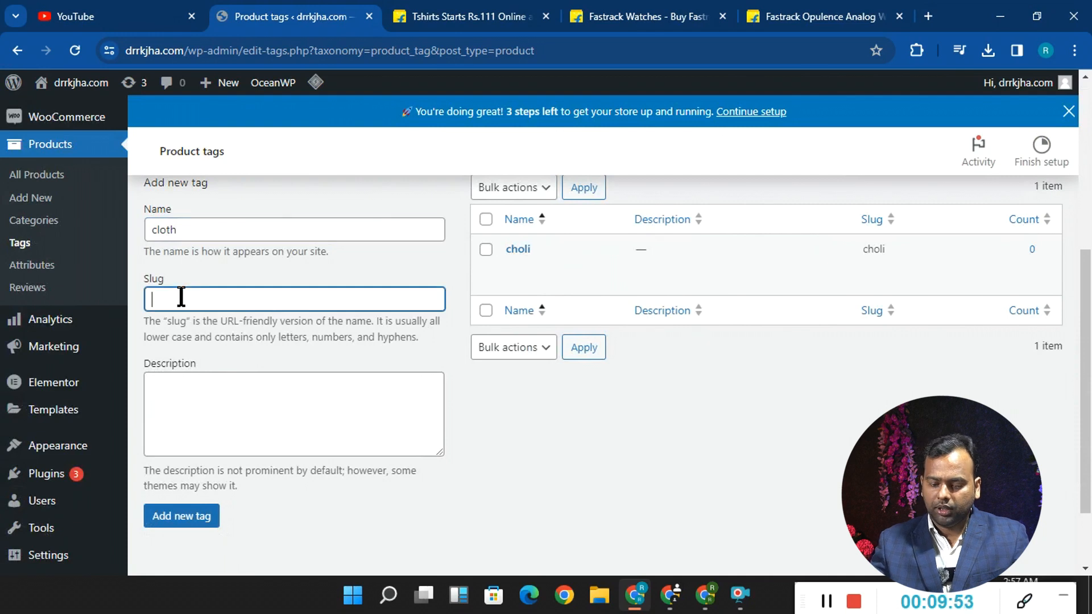
pyautogui.write('cloth')
pyautogui.click(190, 419)
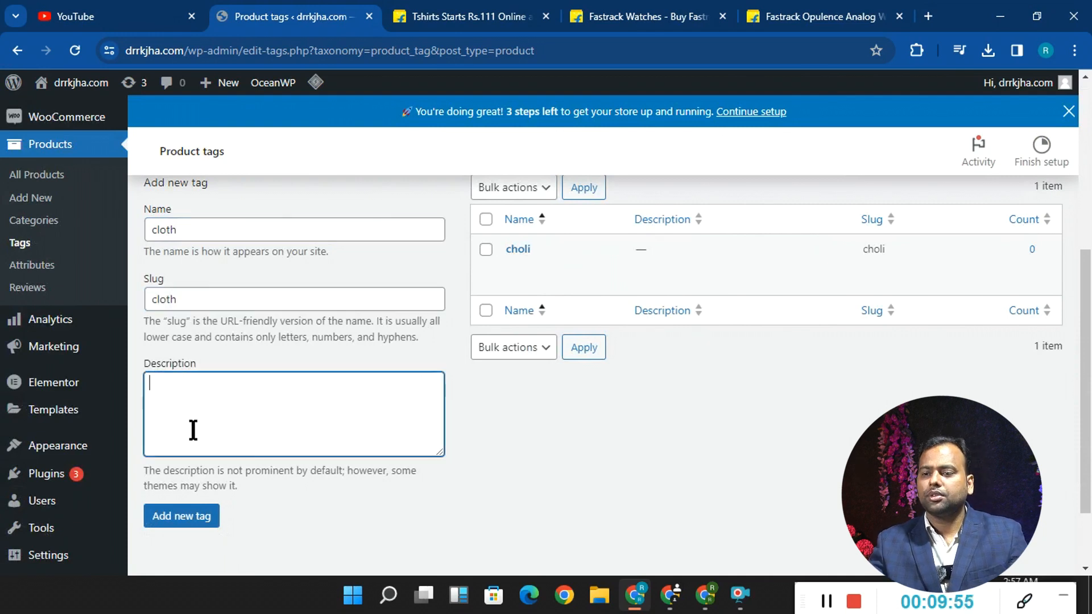
pyautogui.click(208, 524)
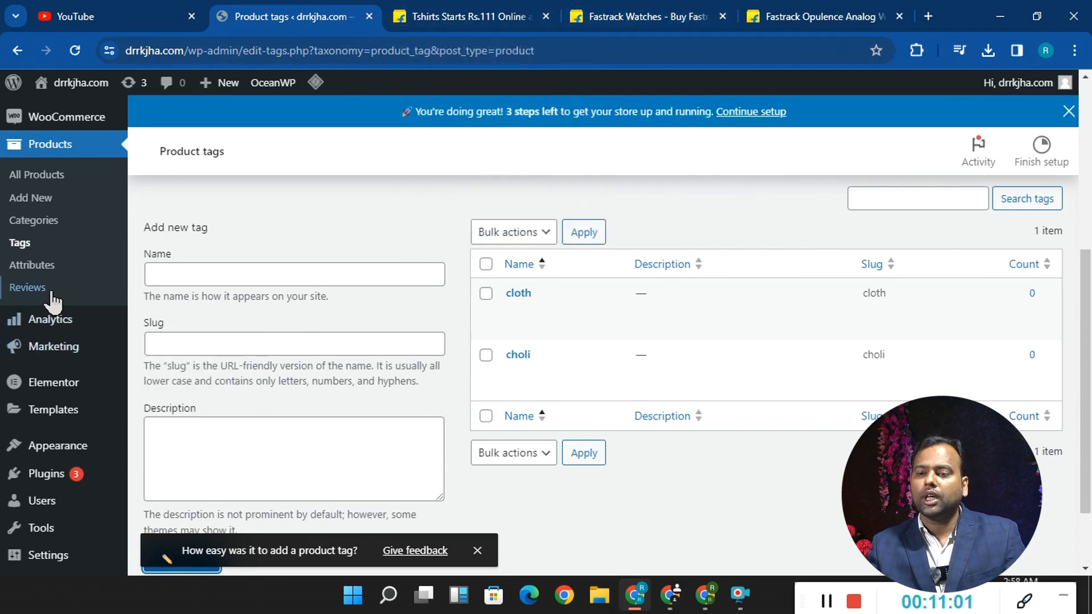
# - Open the product attributes and try to add an attribute named size with the slug size and custom ordering
pyautogui.click(40, 266)
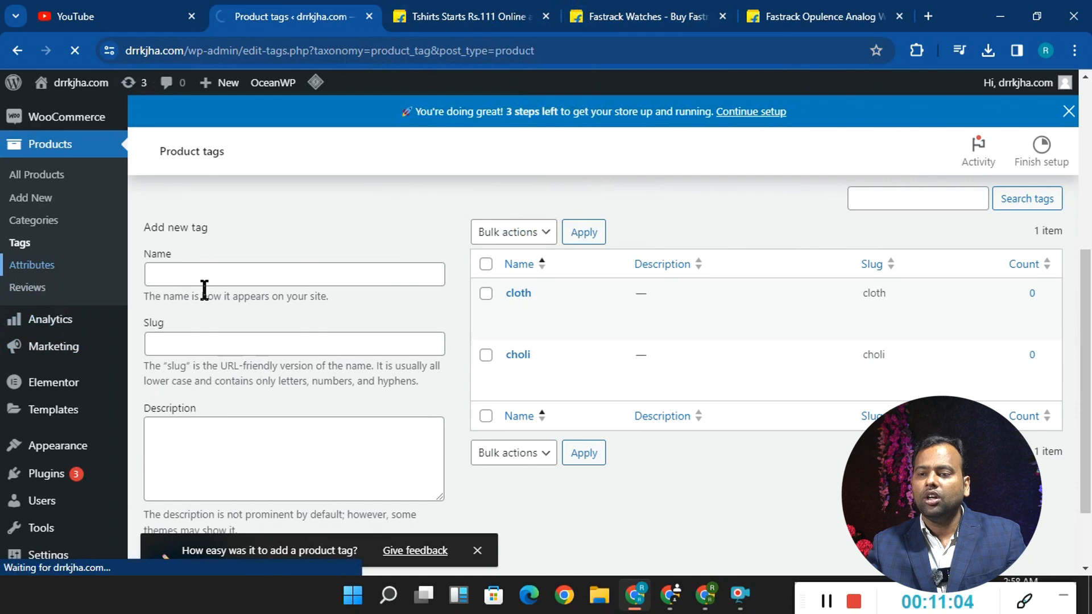
pyautogui.scroll(-6, 190, 315)
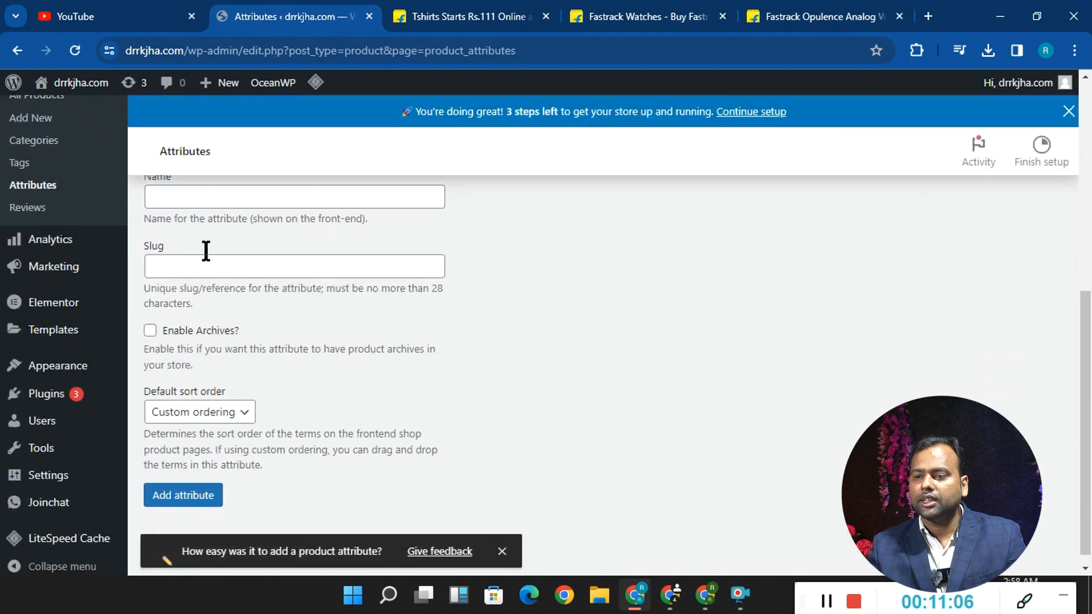
pyautogui.click(190, 201)
pyautogui.write('size')
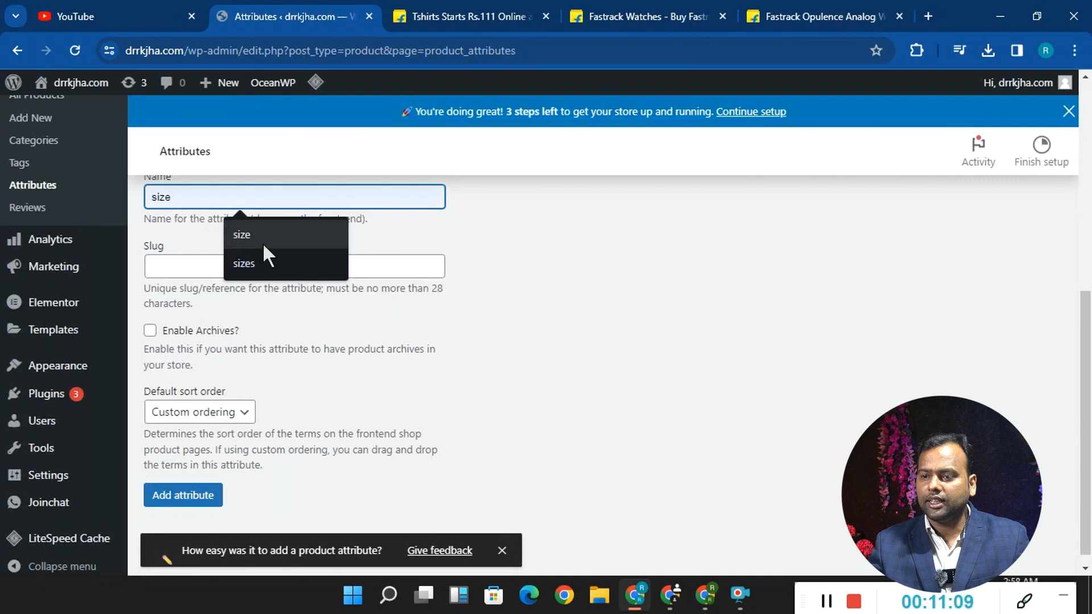
pyautogui.click(262, 243)
pyautogui.click(193, 265)
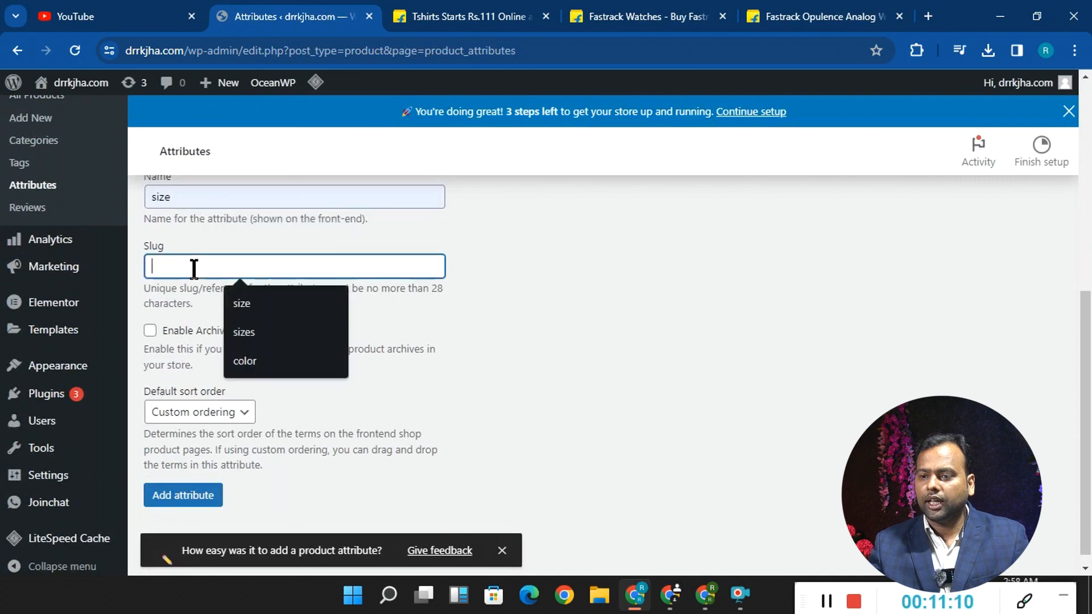
pyautogui.click(233, 300)
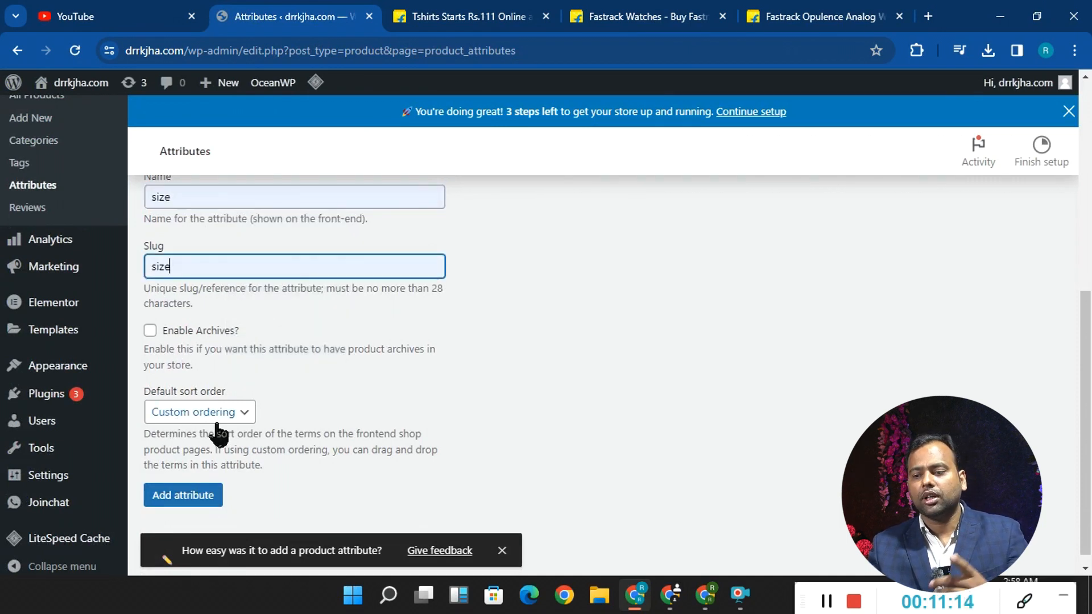
pyautogui.click(196, 497)
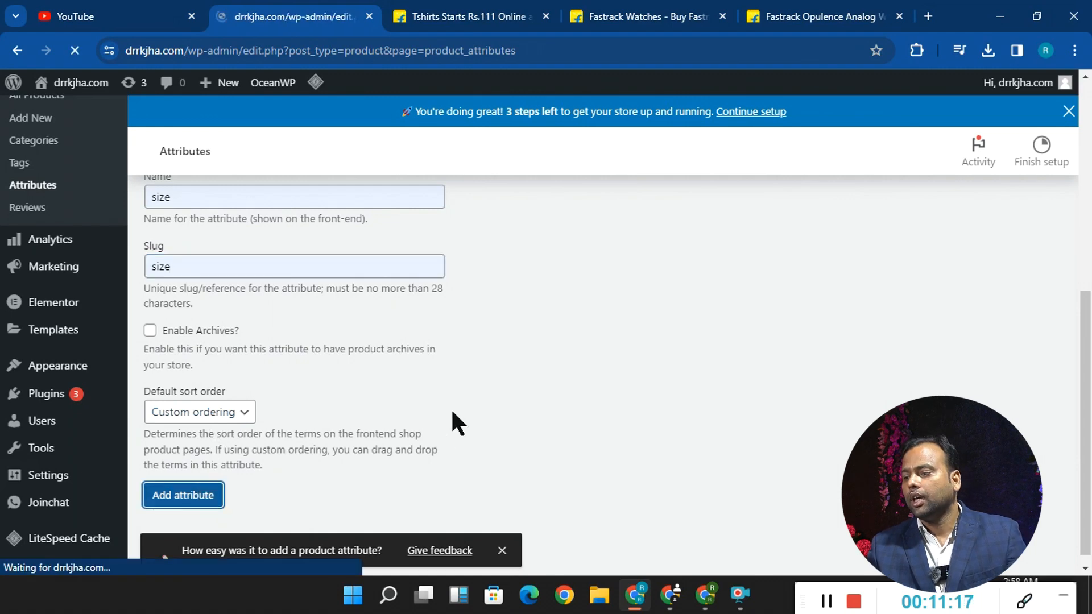
# - Open the terms of the size attribute and try to add a term named 32 with the slug 32
pyautogui.scroll(-2, 793, 388)
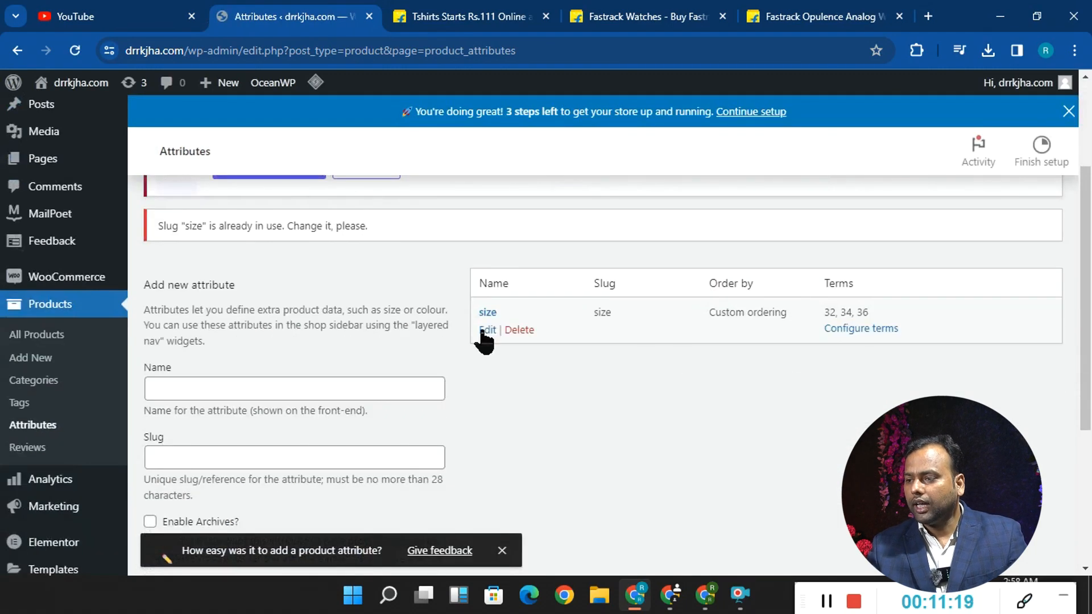
pyautogui.click(861, 329)
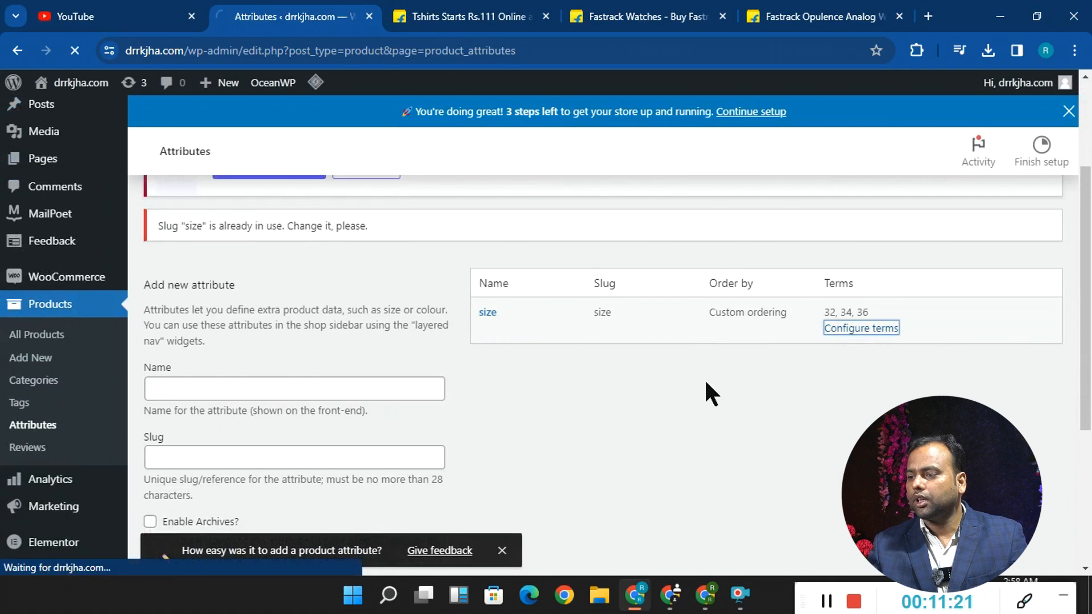
pyautogui.scroll(-3, 631, 328)
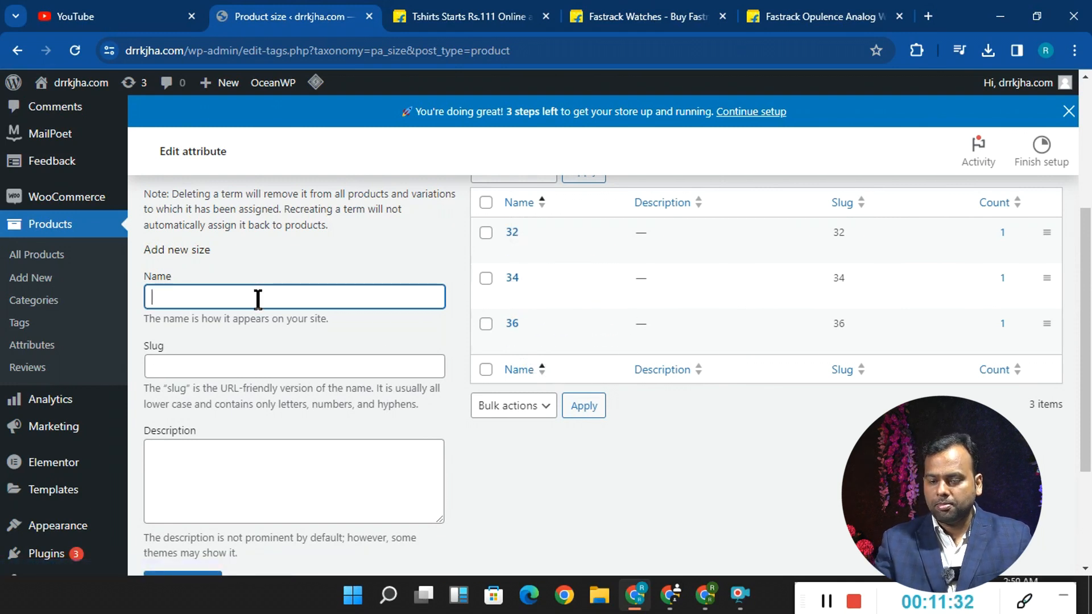
pyautogui.scroll(-1, 258, 298)
pyautogui.click(226, 287)
pyautogui.click(195, 505)
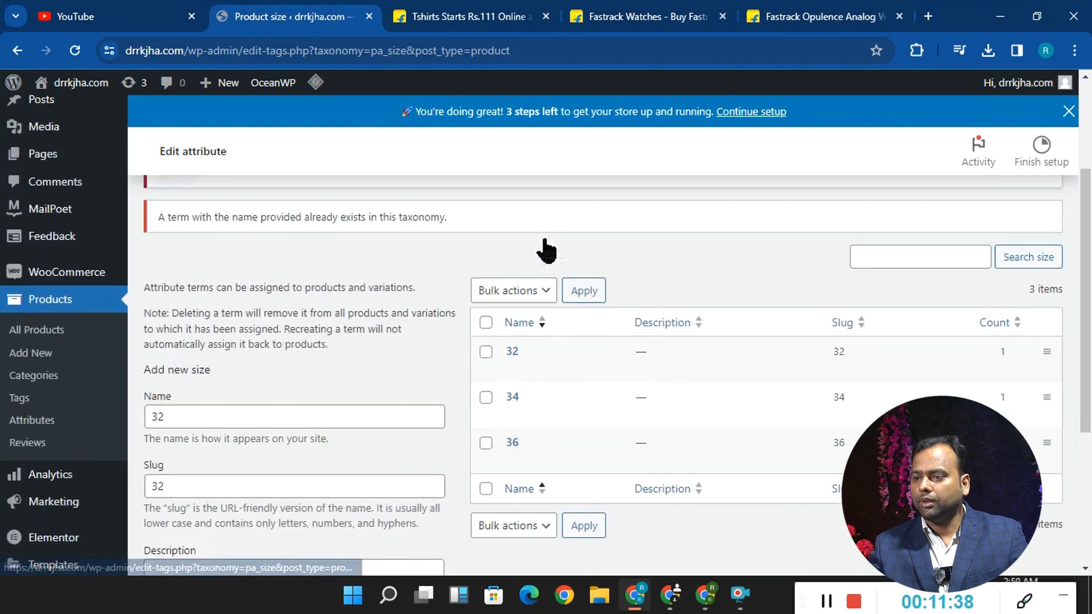
pyautogui.click(211, 421)
pyautogui.doubleClick(211, 421)
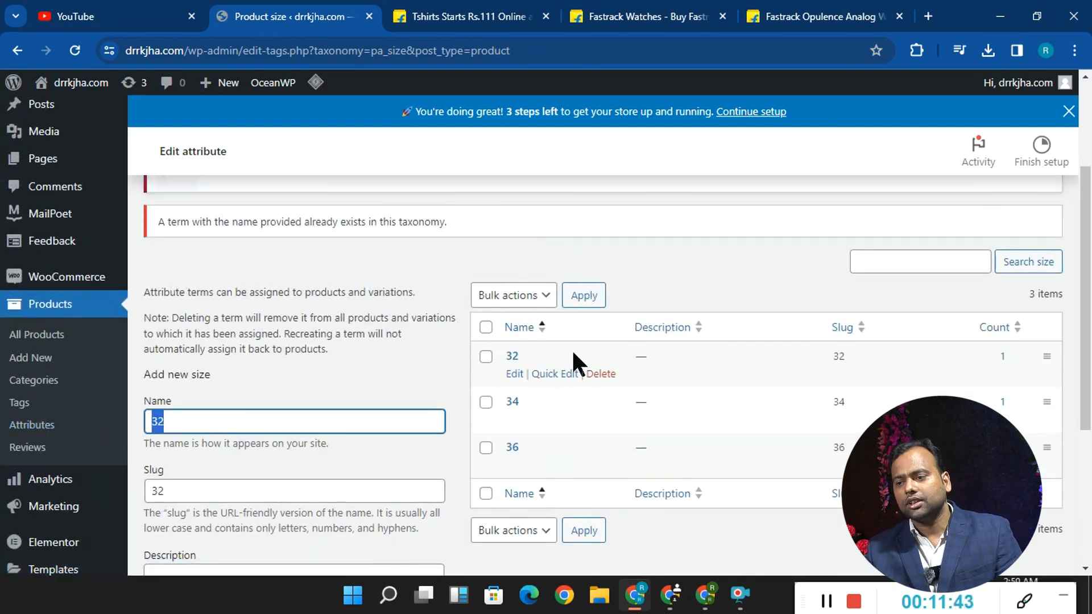
pyautogui.scroll(-4, 470, 378)
pyautogui.scroll(2, 228, 313)
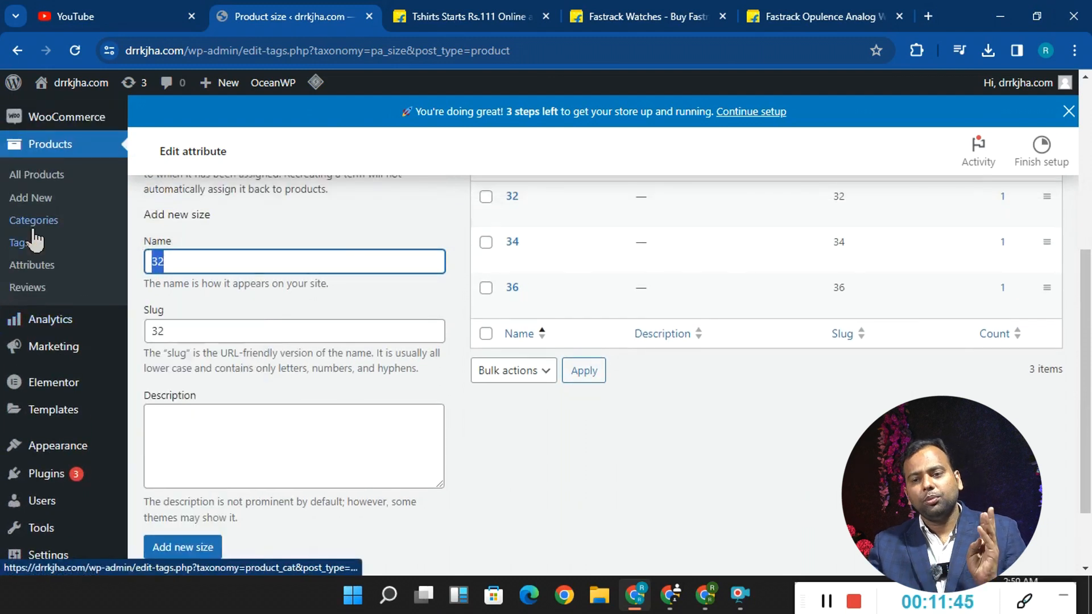
# - Start a new product and open the grey KAJARU printed round-neck T-shirt from the Flipkart T-shirt listing
pyautogui.click(46, 201)
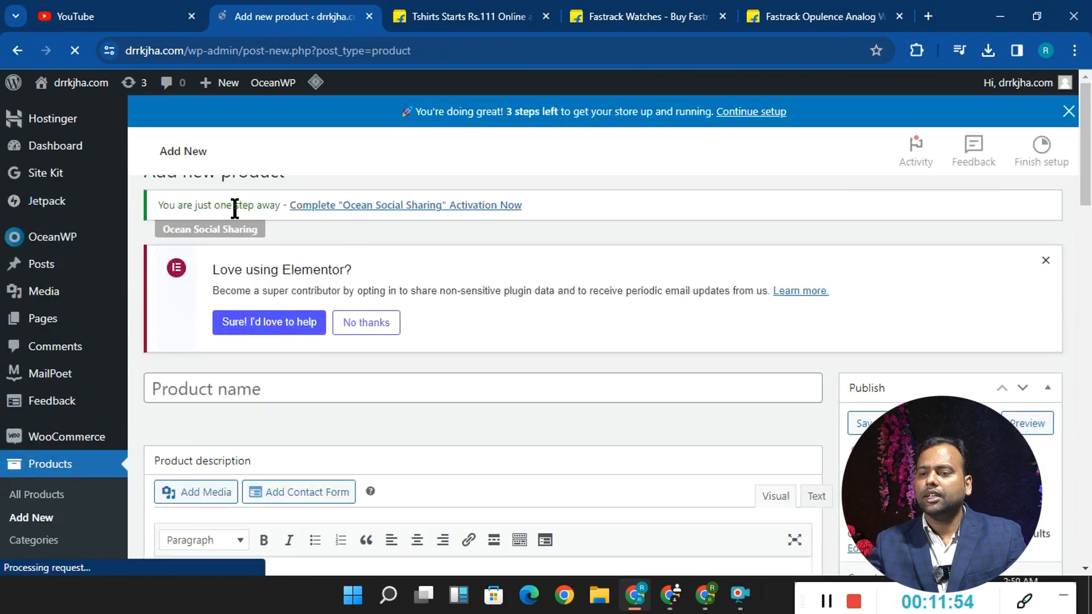
pyautogui.click(784, 7)
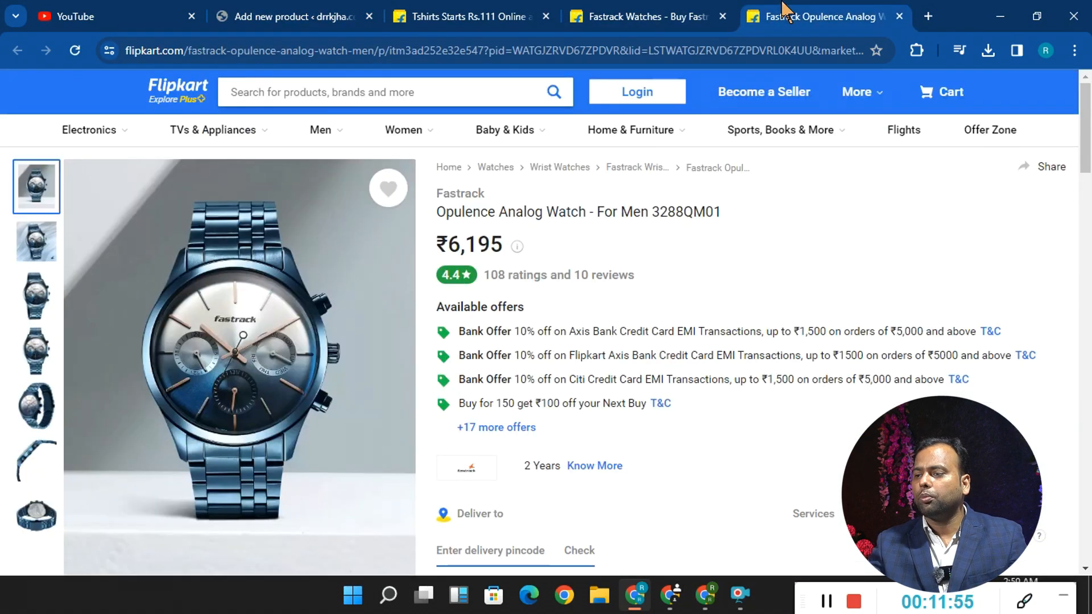
pyautogui.click(640, 23)
pyautogui.click(468, 18)
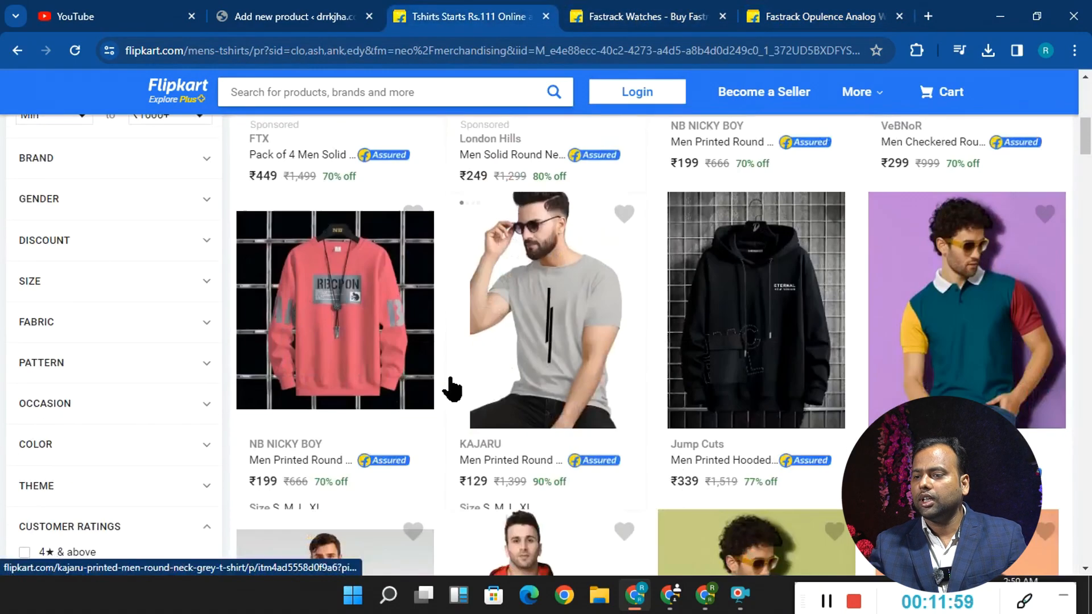
pyautogui.click(532, 304)
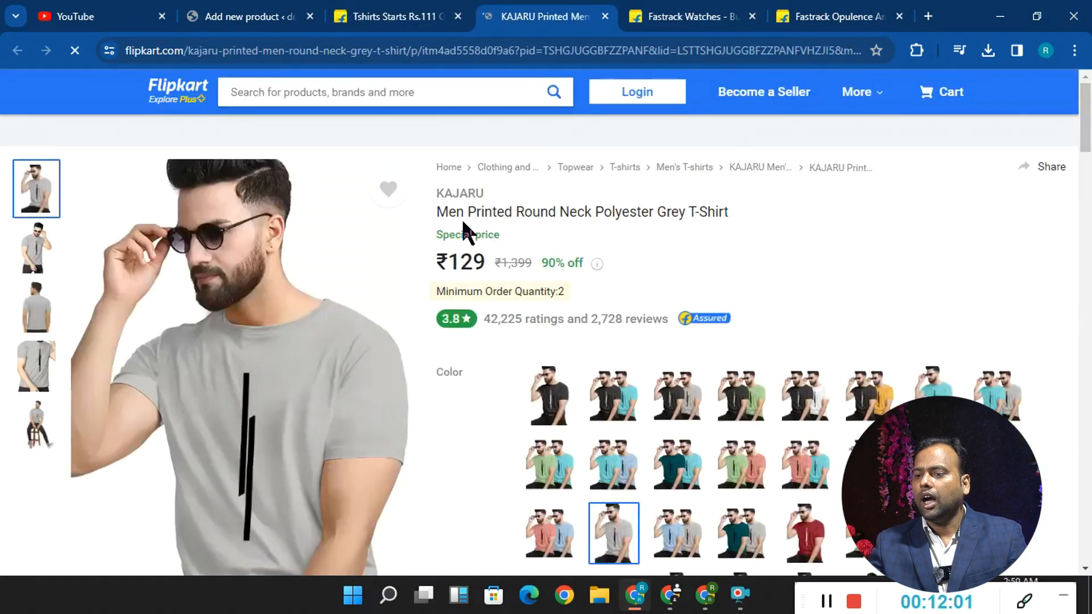
# - Copy the title Men Printed Round Neck Polyester Grey T-Shirt from Flipkart into the new product's name
pyautogui.moveTo(437, 212); pyautogui.dragTo(733, 221)
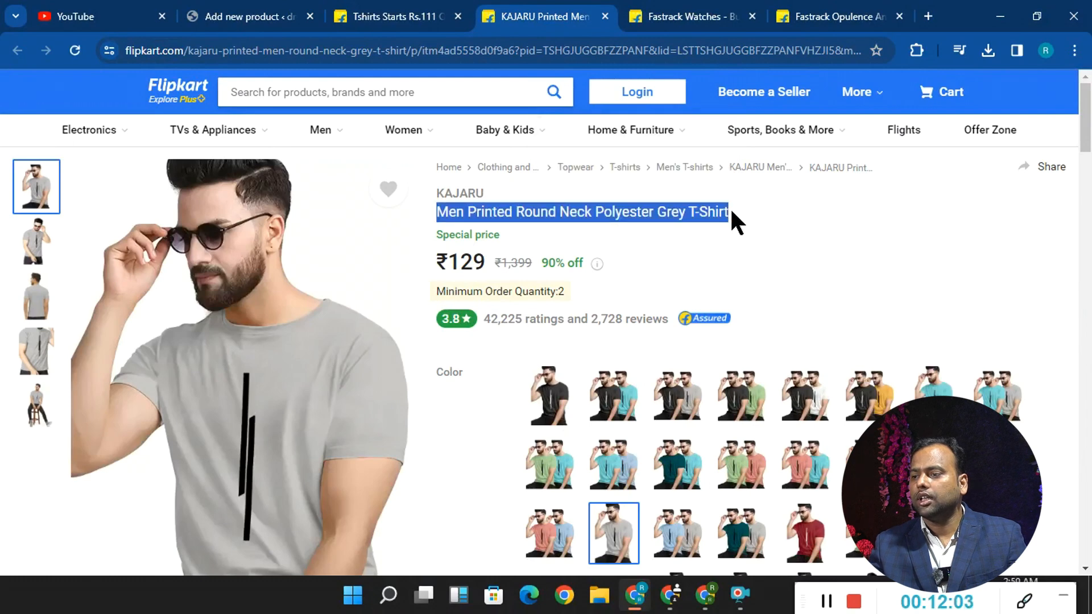
pyautogui.rightClick(696, 212)
pyautogui.click(620, 229)
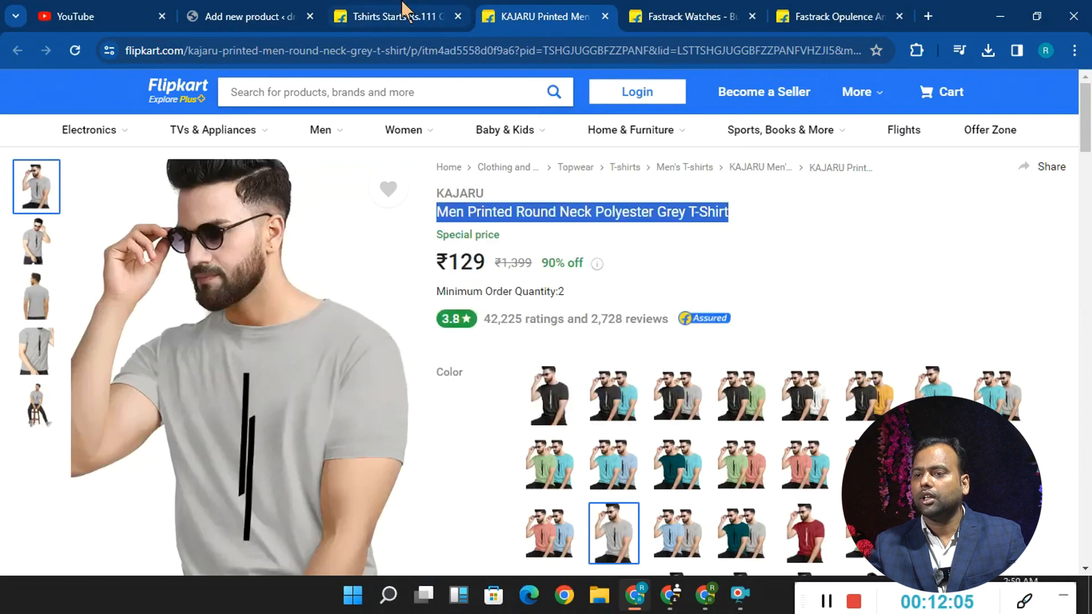
pyautogui.click(420, 6)
pyautogui.click(250, 16)
pyautogui.scroll(-4, 342, 348)
pyautogui.click(246, 272)
pyautogui.hotkey('ctrl', 'v')
# - Copy the Available offers heading and its four listed offers from the Flipkart T-shirt page into the product description
pyautogui.scroll(-4, 399, 296)
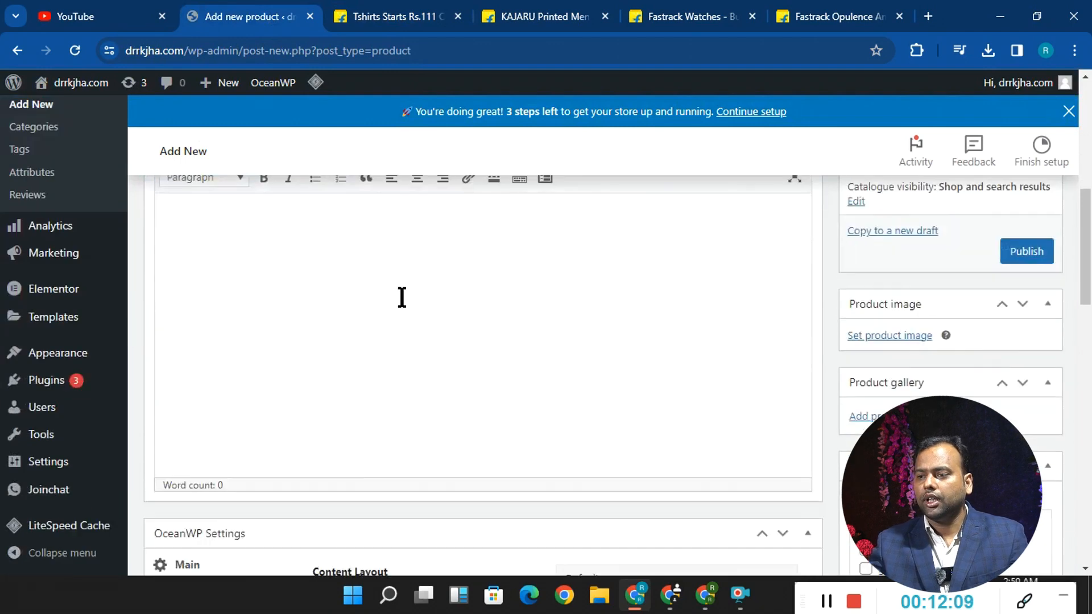
pyautogui.scroll(2, 395, 301)
pyautogui.click(259, 409)
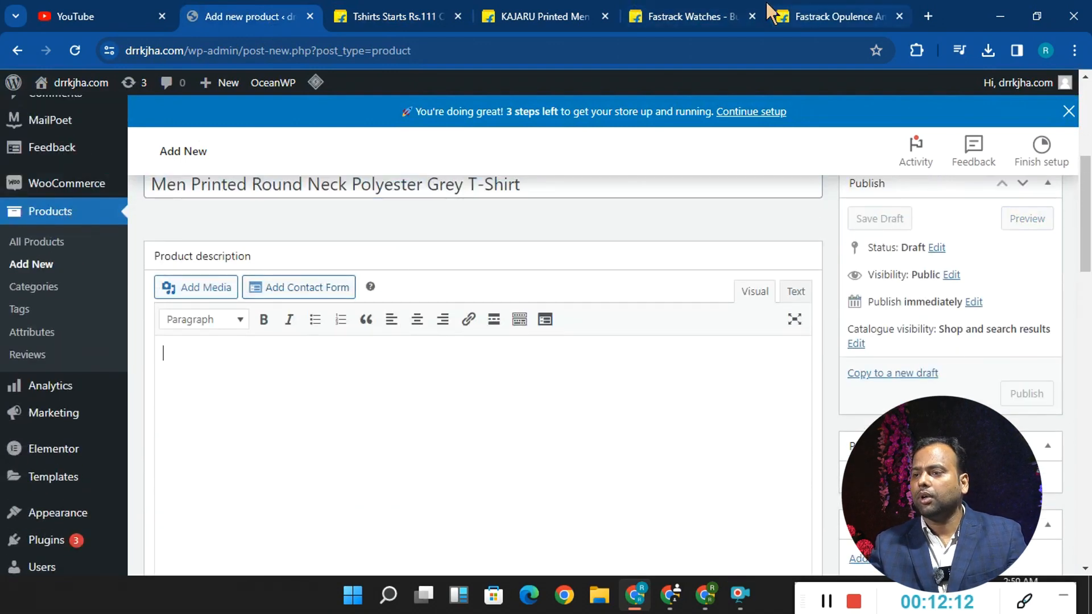
pyautogui.click(797, 16)
pyautogui.click(398, 16)
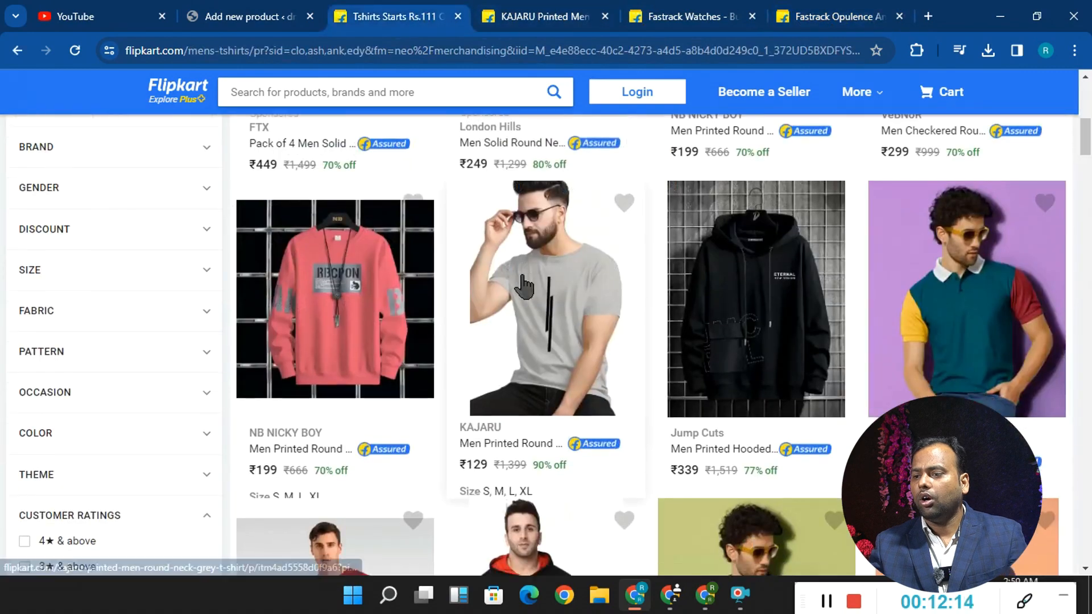
pyautogui.click(569, 17)
pyautogui.scroll(-3, 592, 285)
pyautogui.scroll(3, 592, 293)
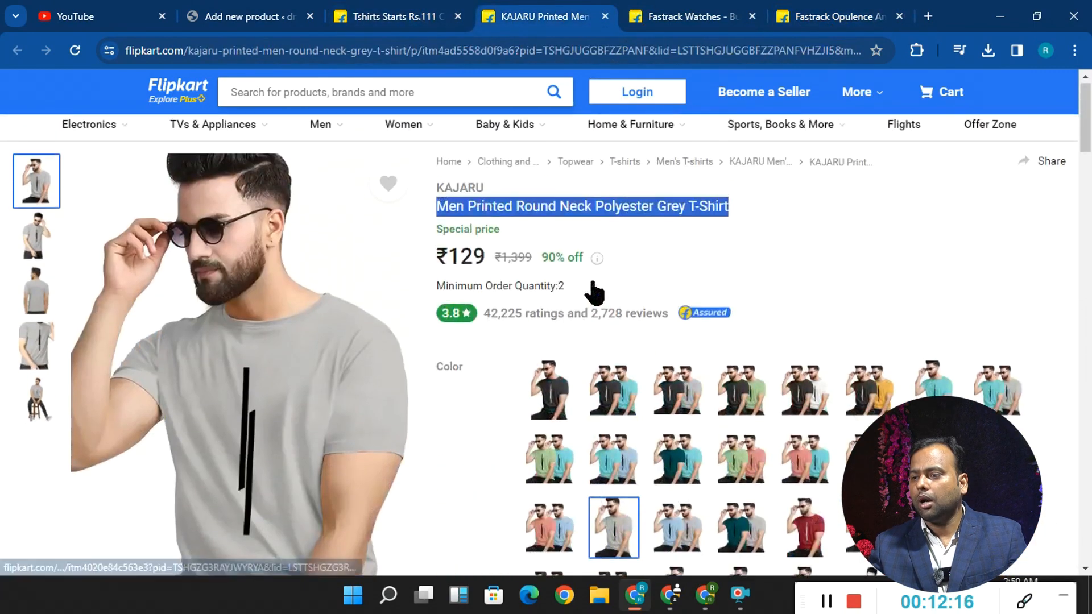
pyautogui.scroll(-5, 530, 261)
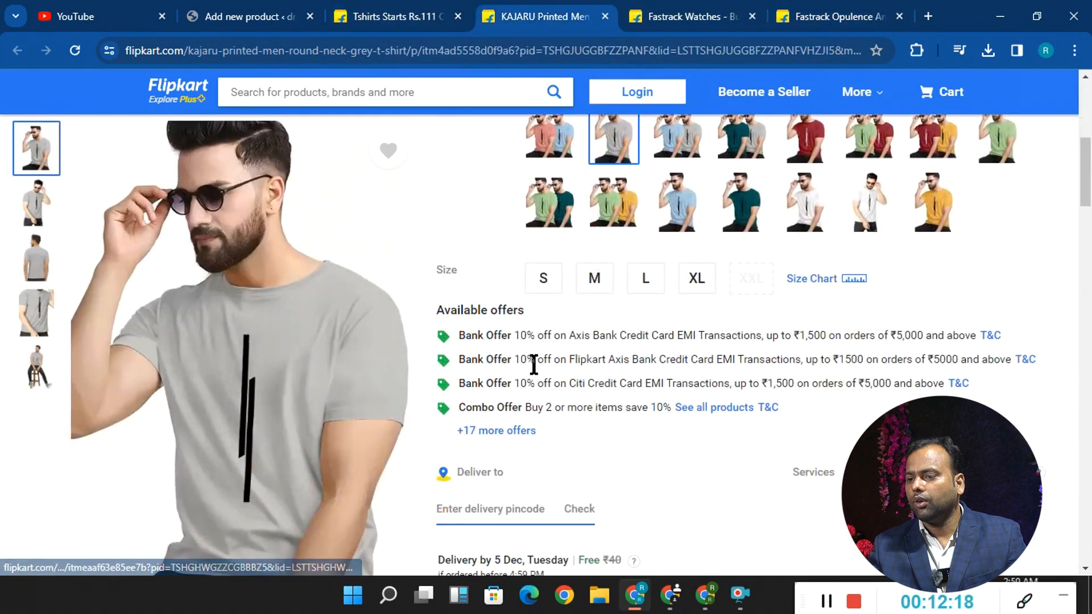
pyautogui.moveTo(480, 307); pyautogui.dragTo(900, 402)
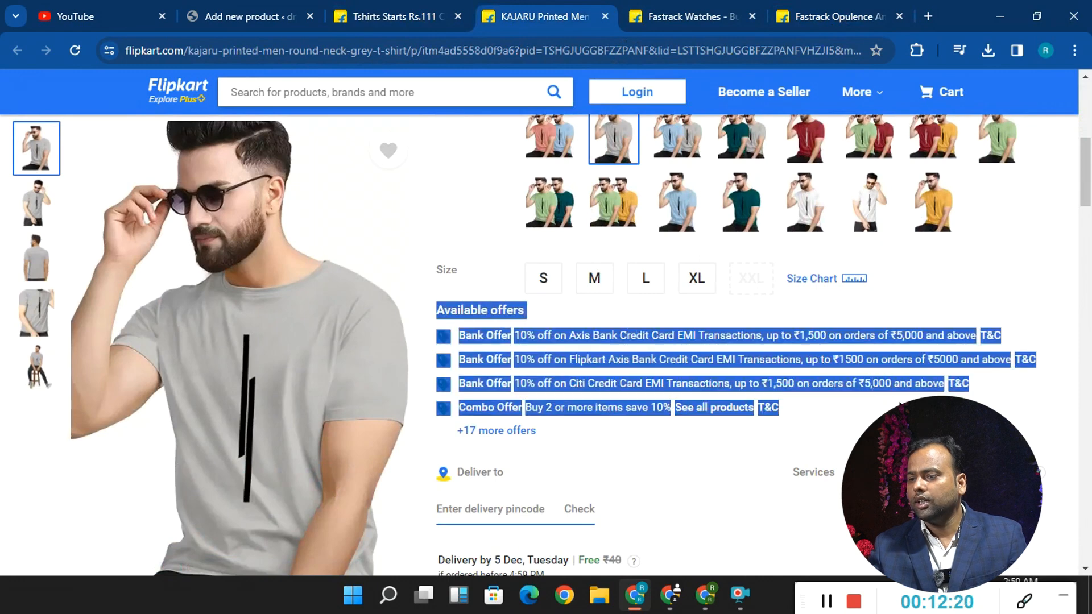
pyautogui.rightClick(802, 364)
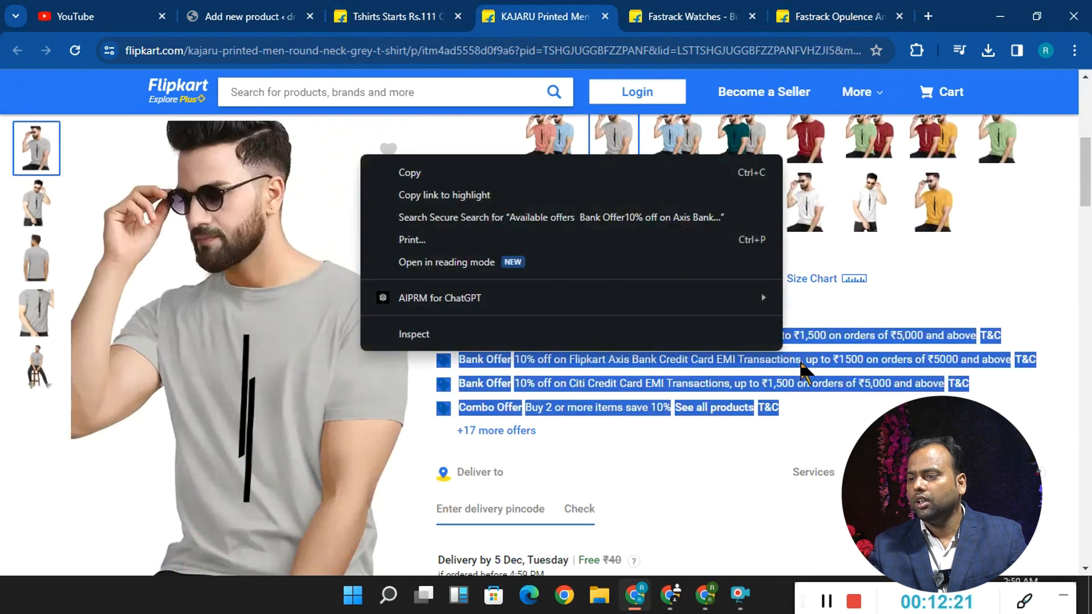
pyautogui.click(458, 172)
pyautogui.click(196, 9)
pyautogui.hotkey('ctrl', 'v')
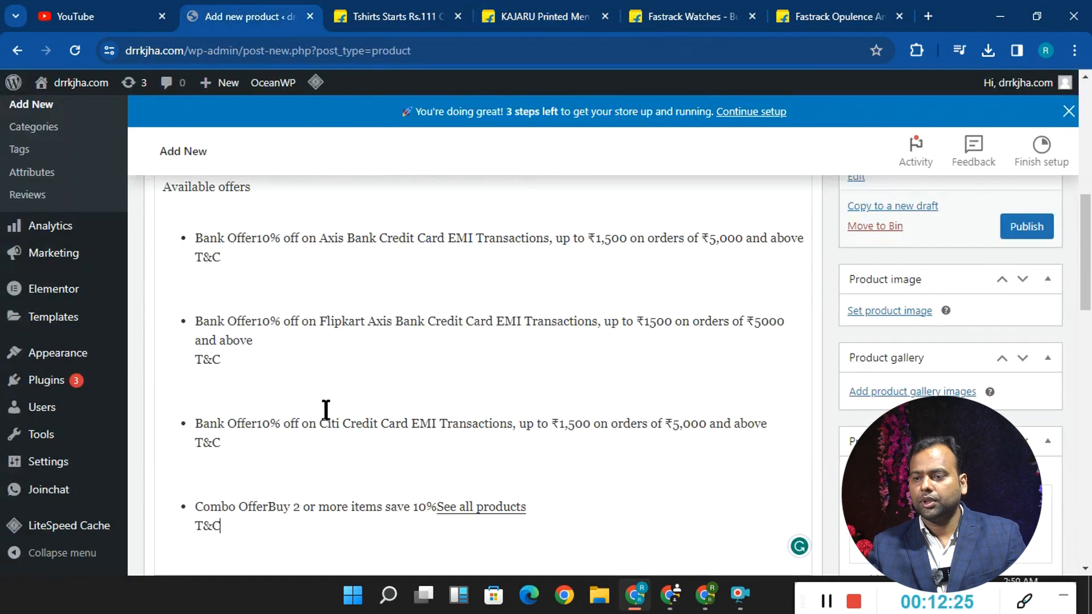
# - Set the product's regular price to 500 and its sale price to 300
pyautogui.scroll(-10, 451, 383)
pyautogui.scroll(-5, 470, 308)
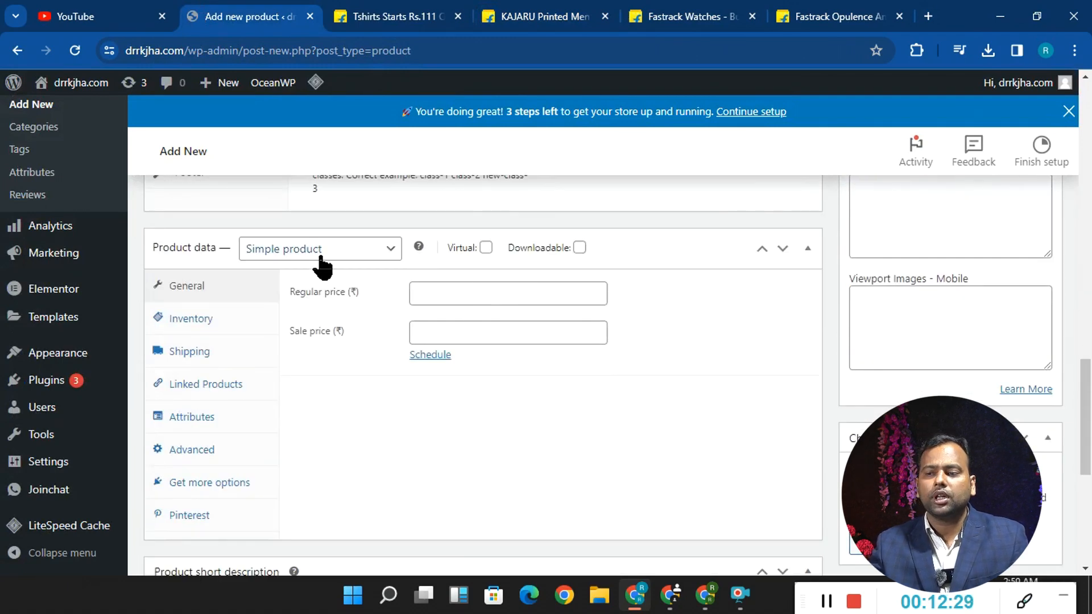
pyautogui.click(440, 295)
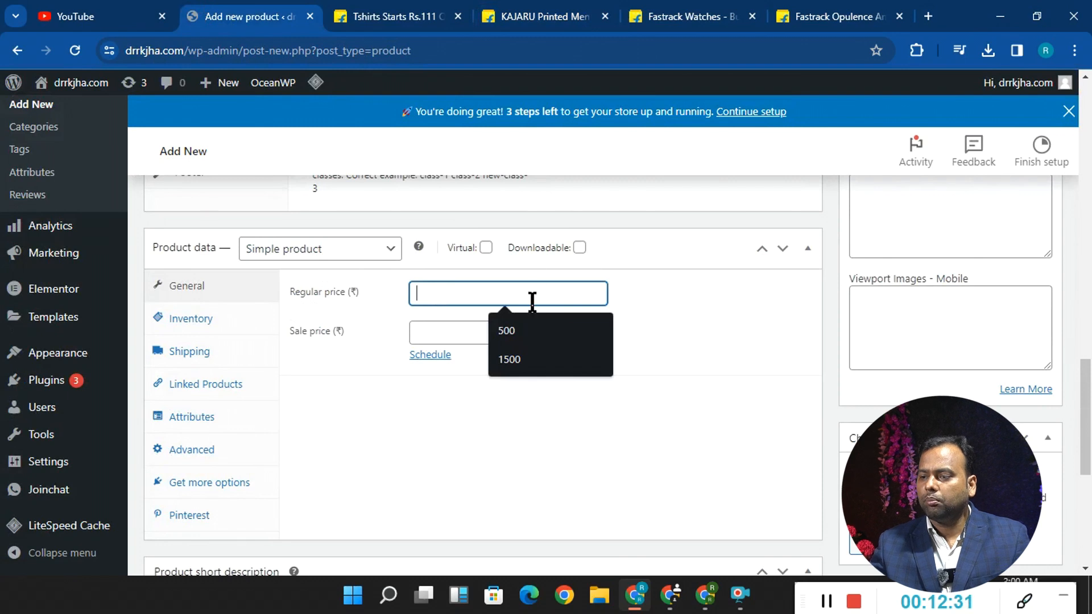
pyautogui.click(530, 330)
pyautogui.click(503, 333)
pyautogui.write('300')
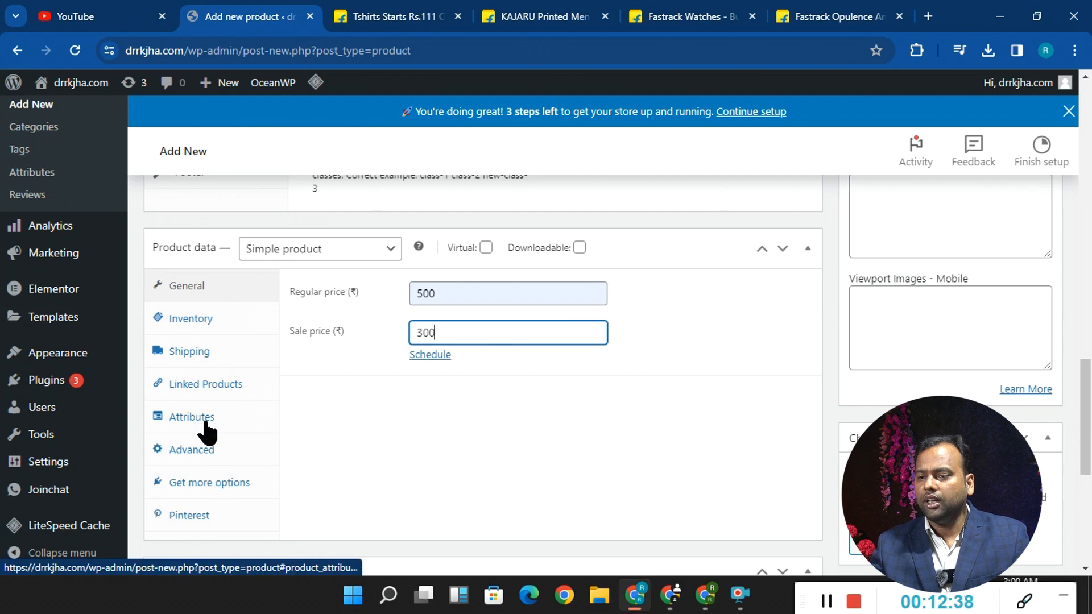
# - Change the product type to Variable product and add the existing size attribute to it
pyautogui.click(290, 255)
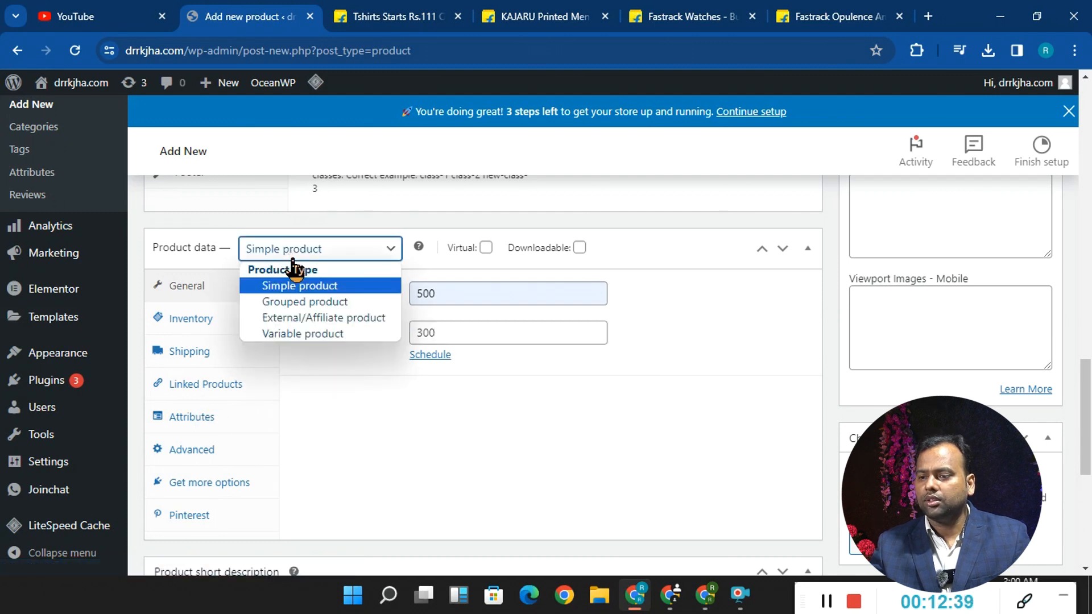
pyautogui.click(301, 335)
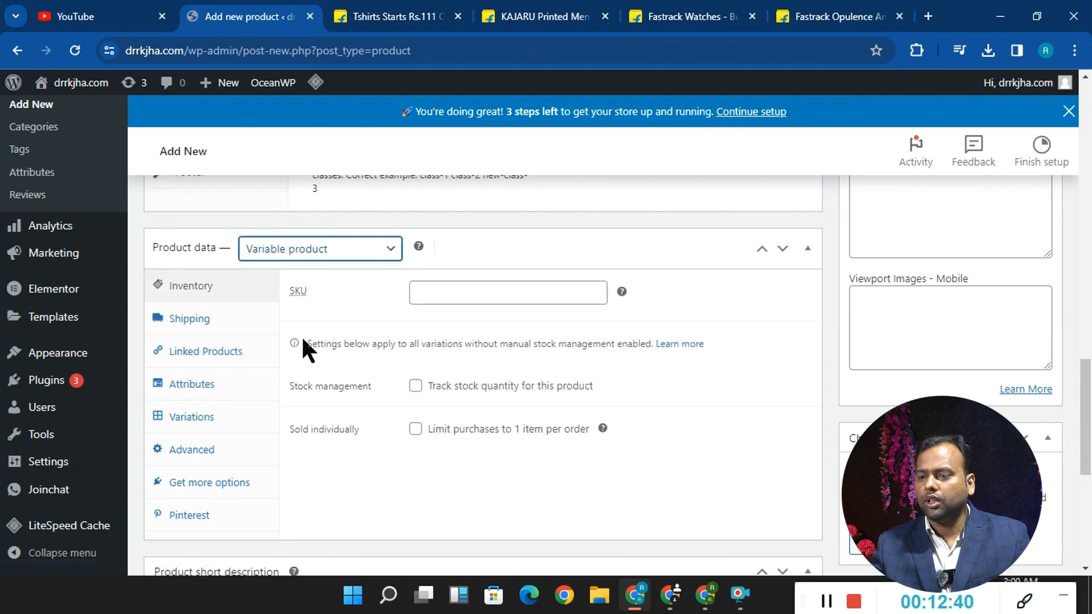
pyautogui.click(196, 391)
pyautogui.click(442, 365)
pyautogui.click(424, 424)
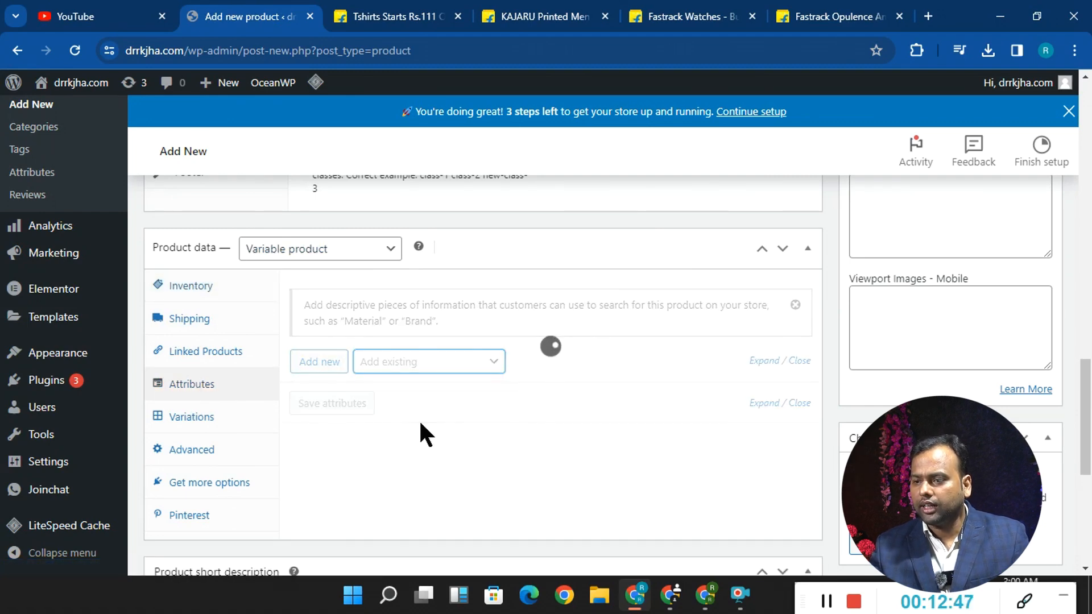
# - Assign the values 32, 36 and 34 to the size attribute and save the attributes
pyautogui.scroll(-3, 419, 430)
pyautogui.click(503, 302)
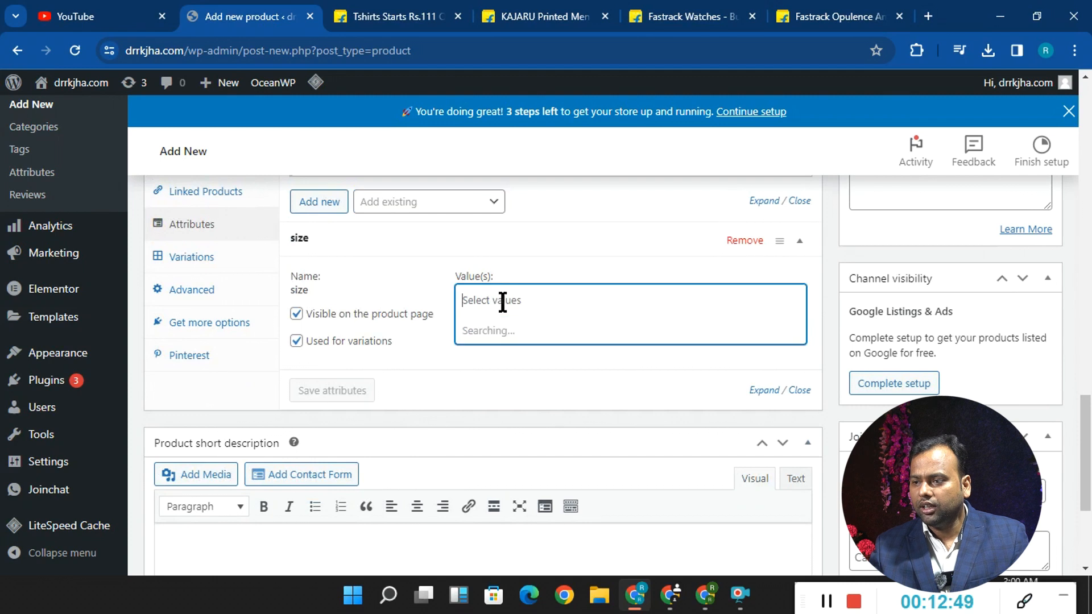
pyautogui.click(503, 347)
pyautogui.click(525, 302)
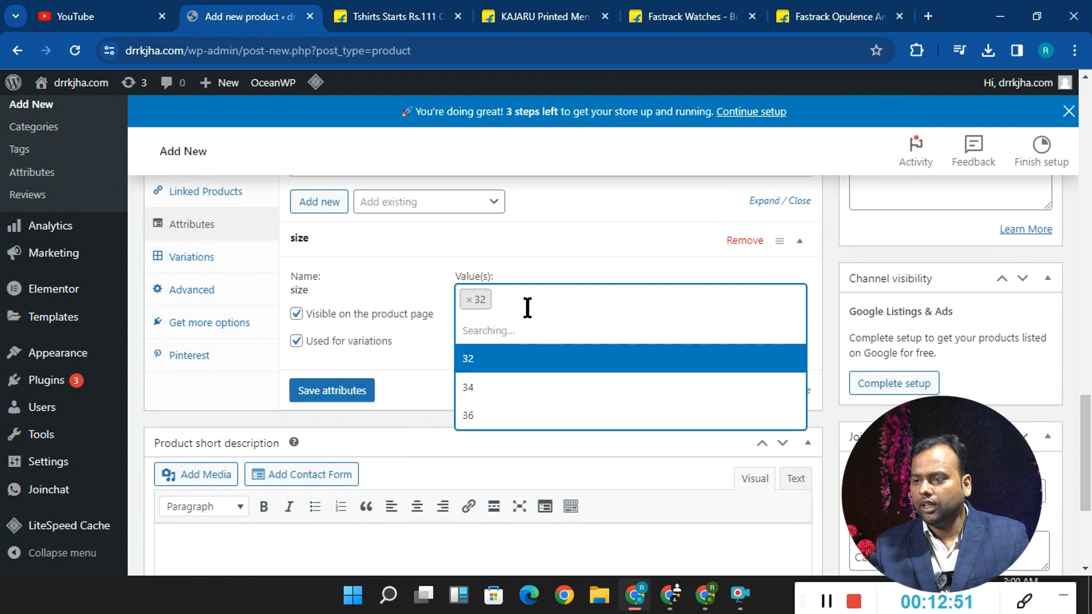
pyautogui.click(539, 386)
pyautogui.click(566, 302)
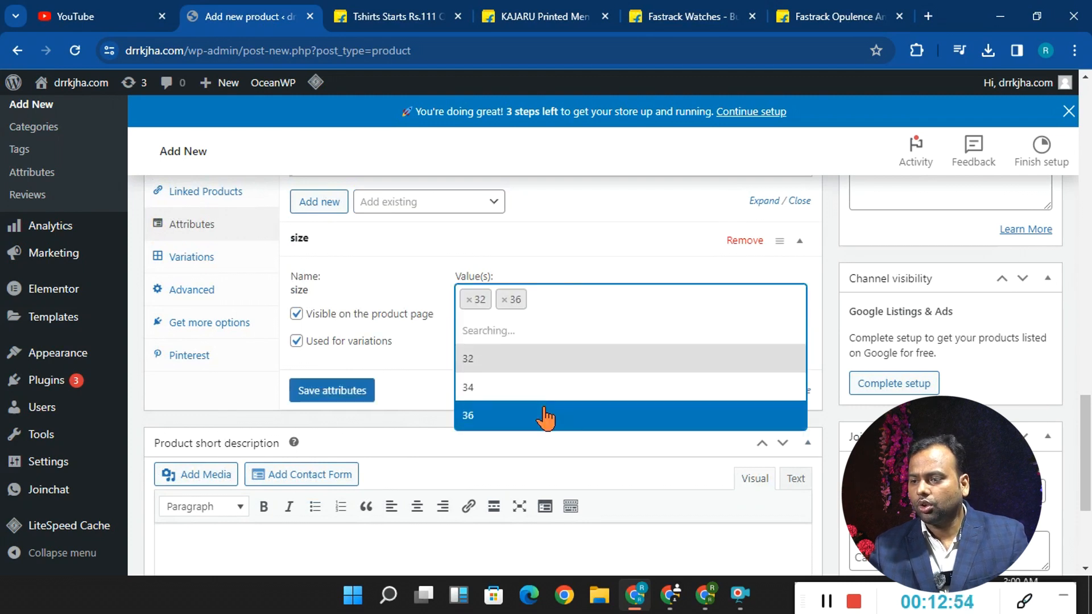
pyautogui.click(539, 359)
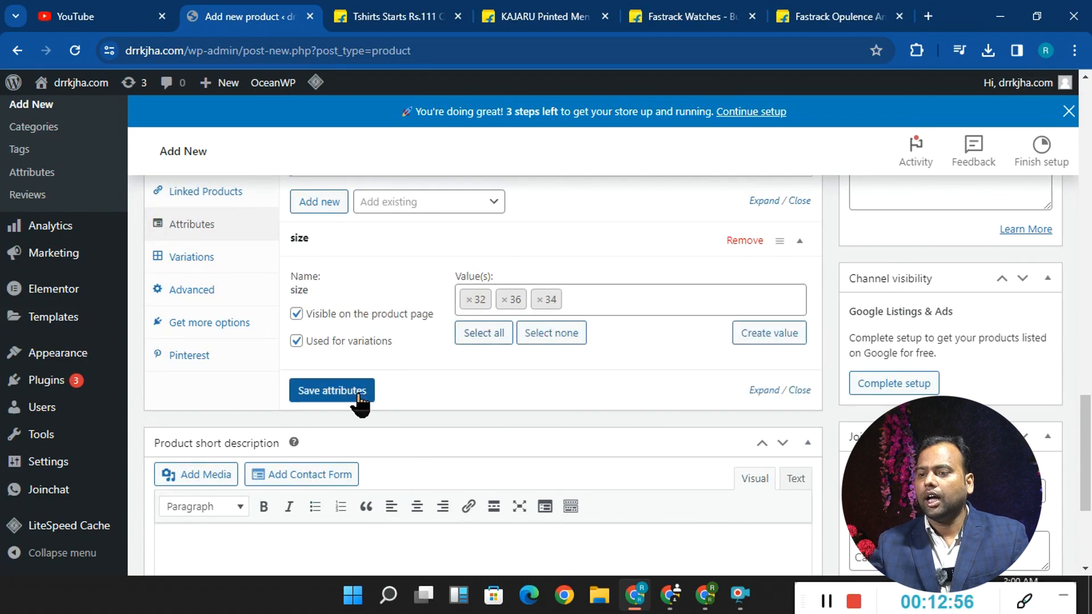
pyautogui.scroll(5, 370, 348)
pyautogui.scroll(-4, 355, 332)
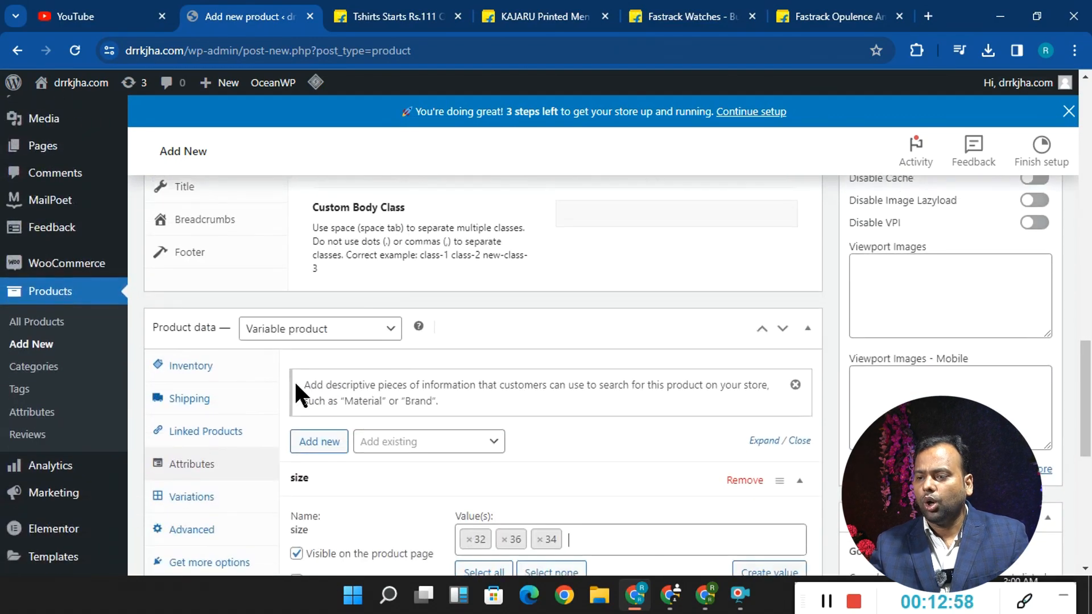
pyautogui.scroll(-5, 488, 347)
pyautogui.scroll(5, 383, 350)
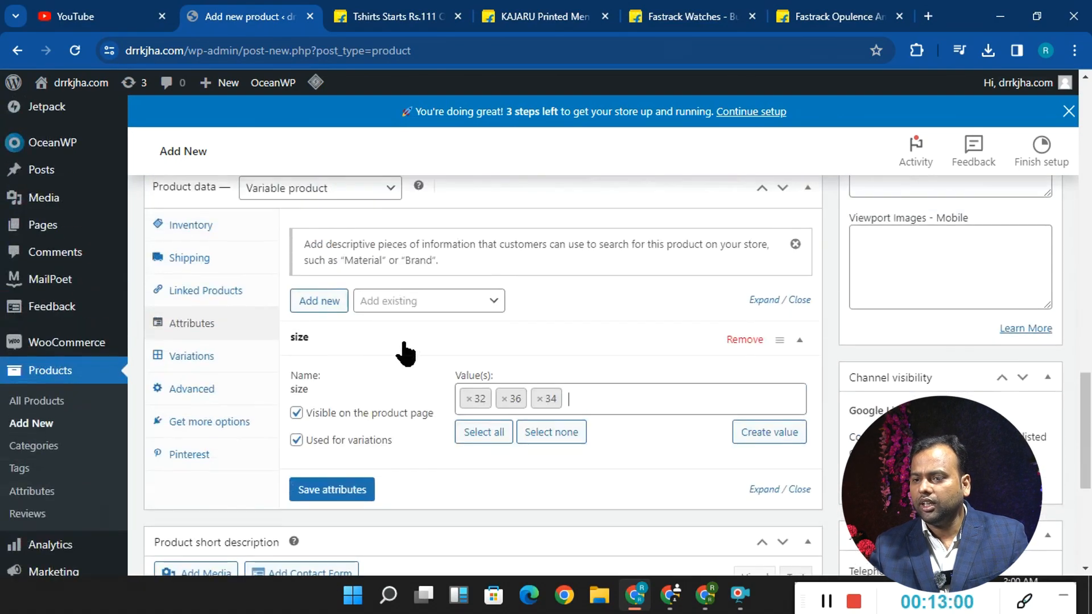
pyautogui.click(351, 499)
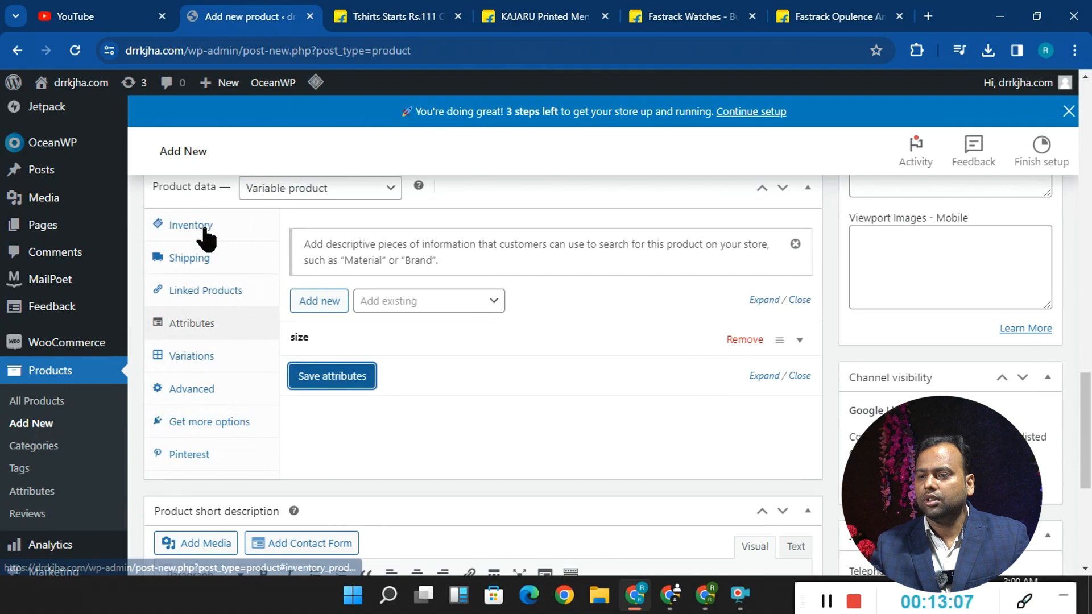
# - Assign the product to the cloth category
pyautogui.scroll(10, 391, 207)
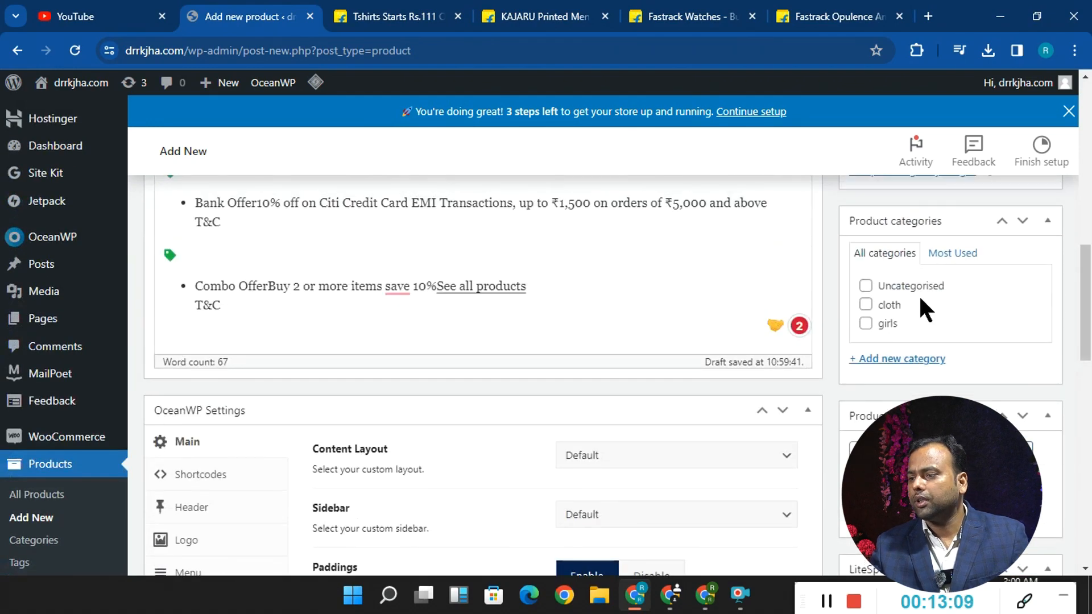
pyautogui.scroll(-5, 987, 336)
pyautogui.scroll(6, 990, 335)
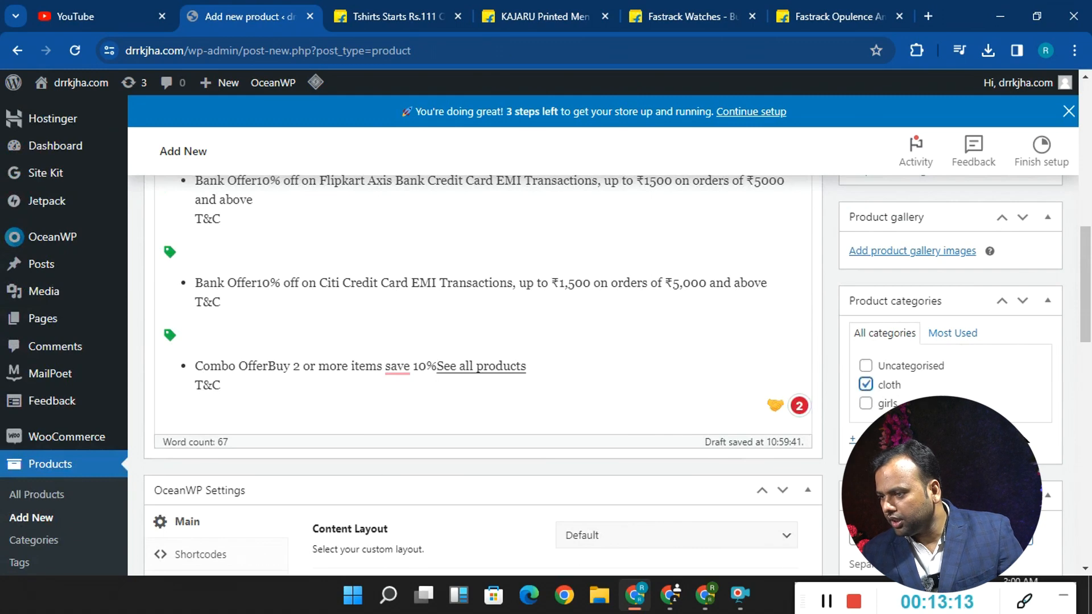
# - Open the media library for choosing the product's main image
pyautogui.scroll(2, 920, 258)
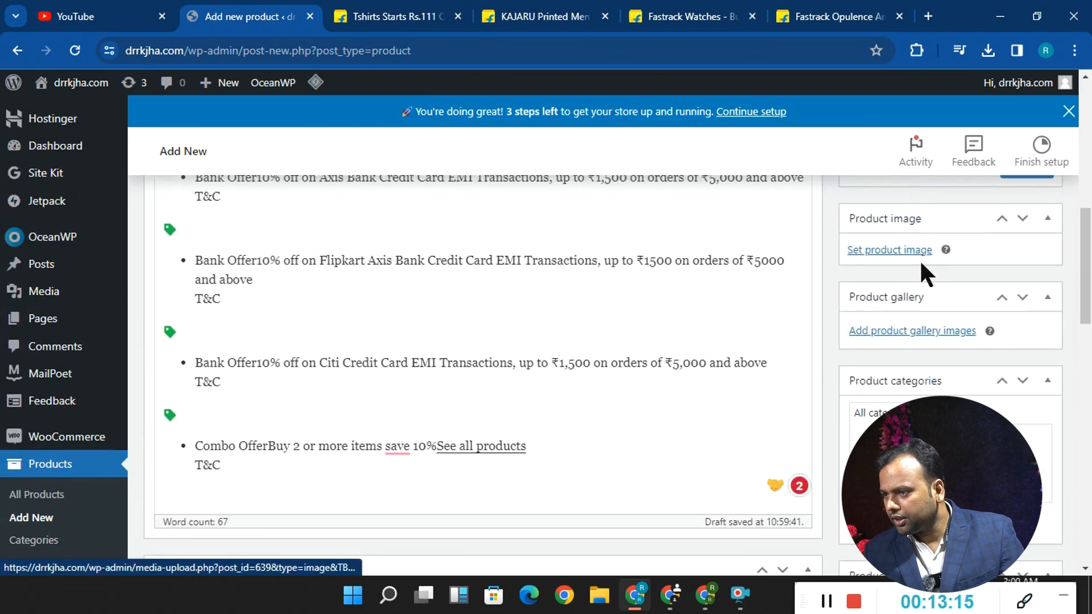
pyautogui.click(914, 251)
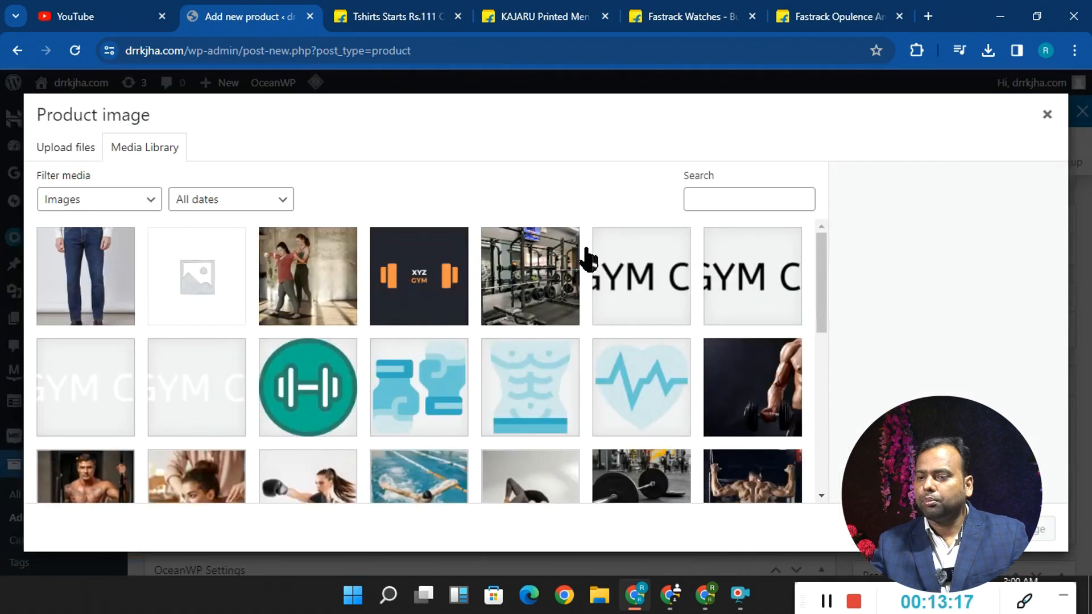
pyautogui.click(112, 279)
# - Save the first grey T-shirt photo from the KAJARU Flipkart product page to Downloads as t-shirt
pyautogui.click(340, 26)
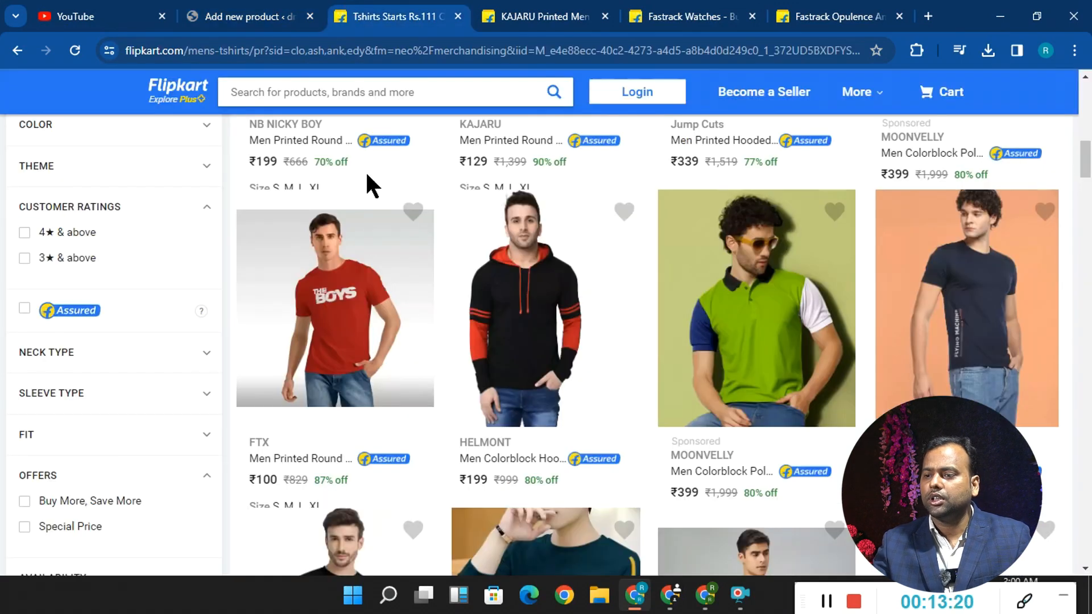
pyautogui.click(543, 17)
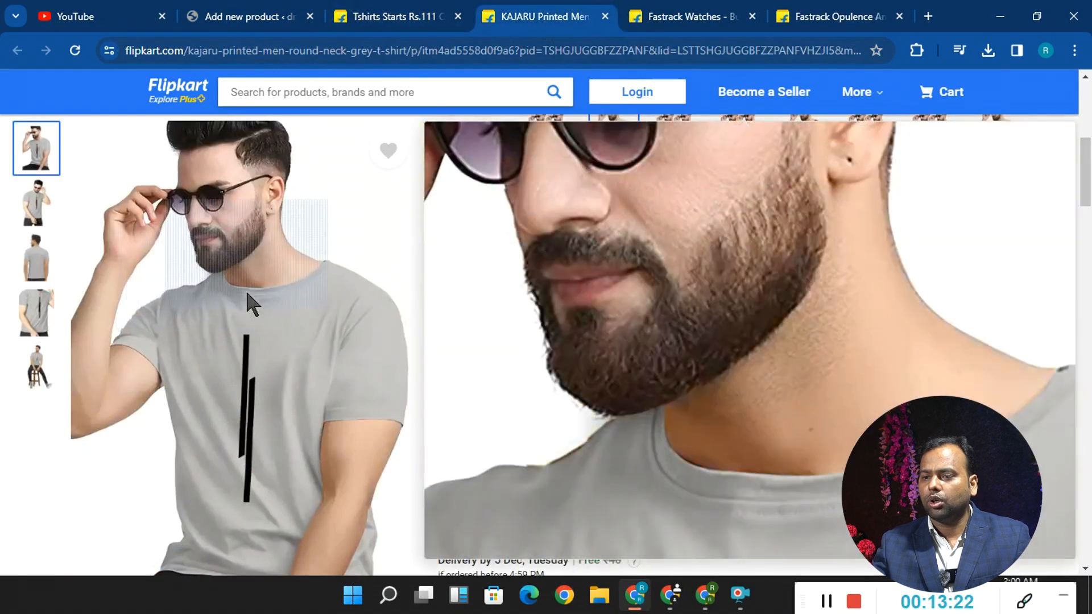
pyautogui.rightClick(247, 292)
pyautogui.click(288, 331)
pyautogui.write('t-shirt')
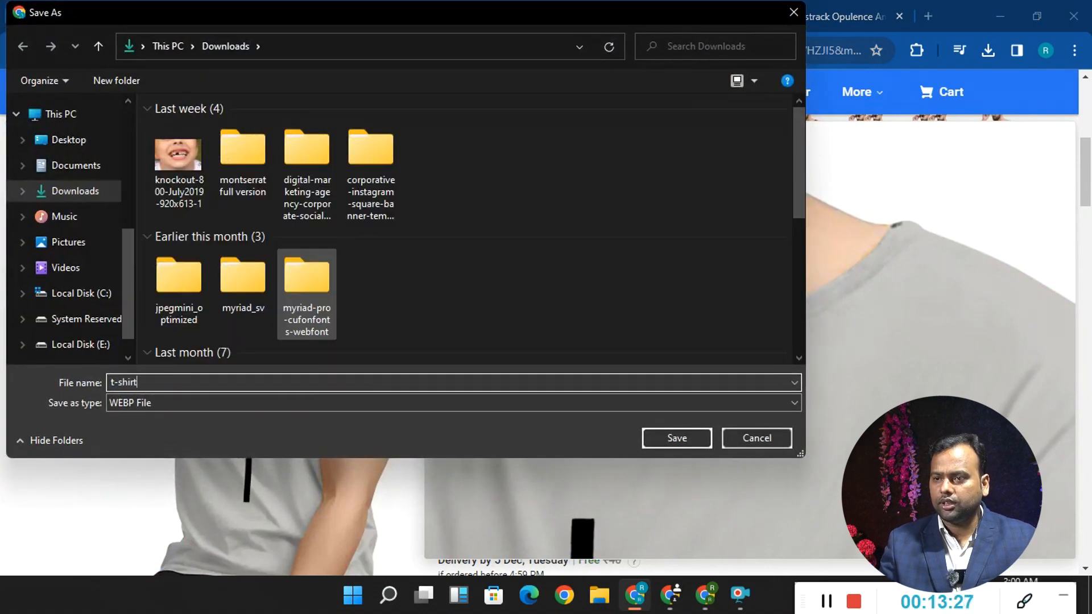
pyautogui.press('Return')
# - Upload t-shirt.webp from Downloads in the WordPress product editor and set it as the product image
pyautogui.click(220, 14)
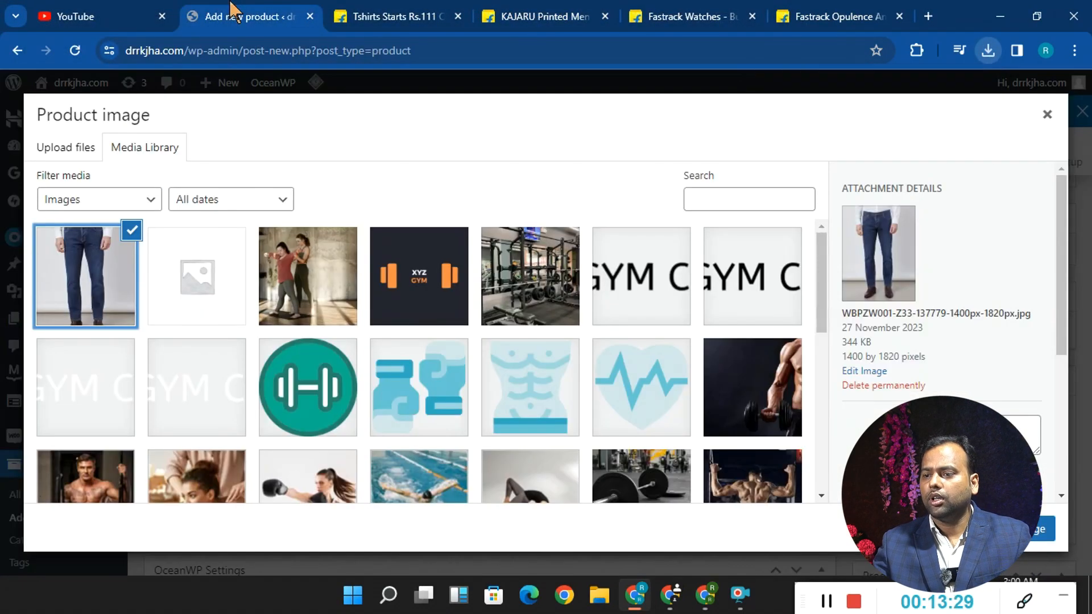
pyautogui.click(84, 149)
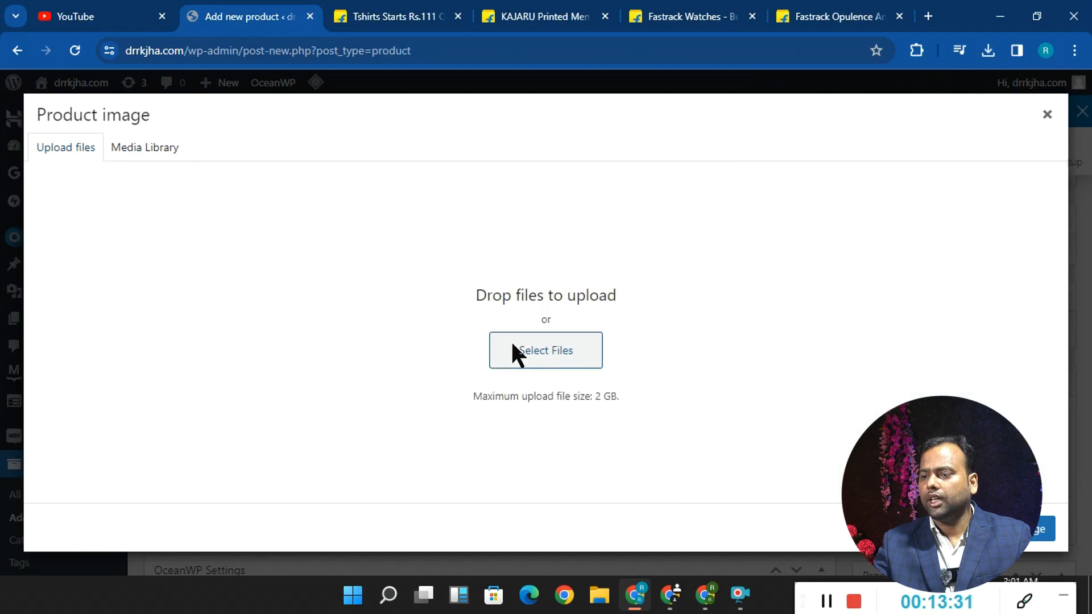
pyautogui.click(512, 345)
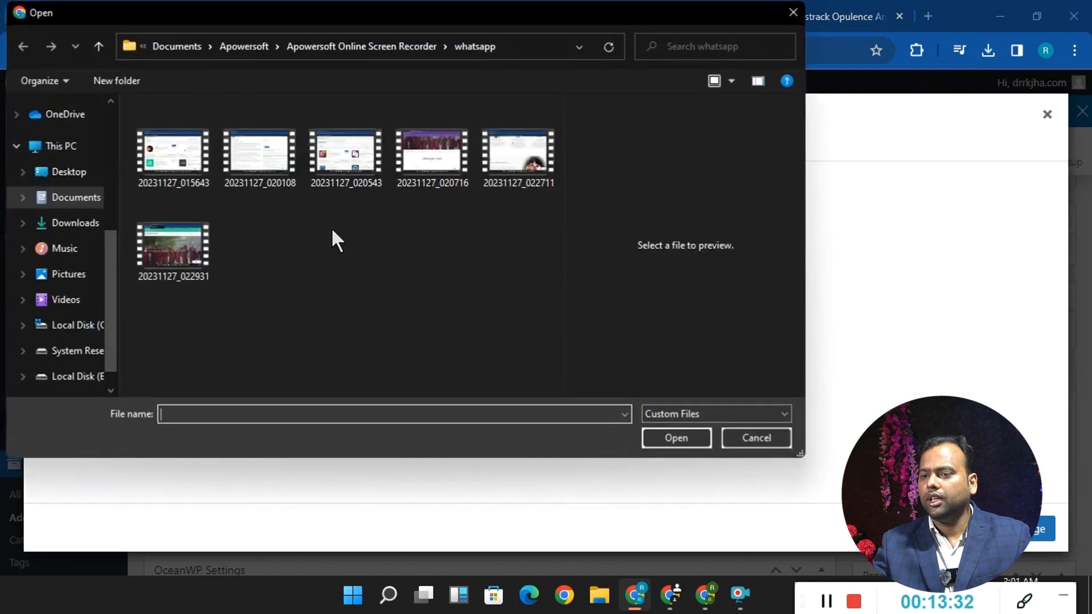
pyautogui.click(66, 223)
pyautogui.doubleClick(161, 157)
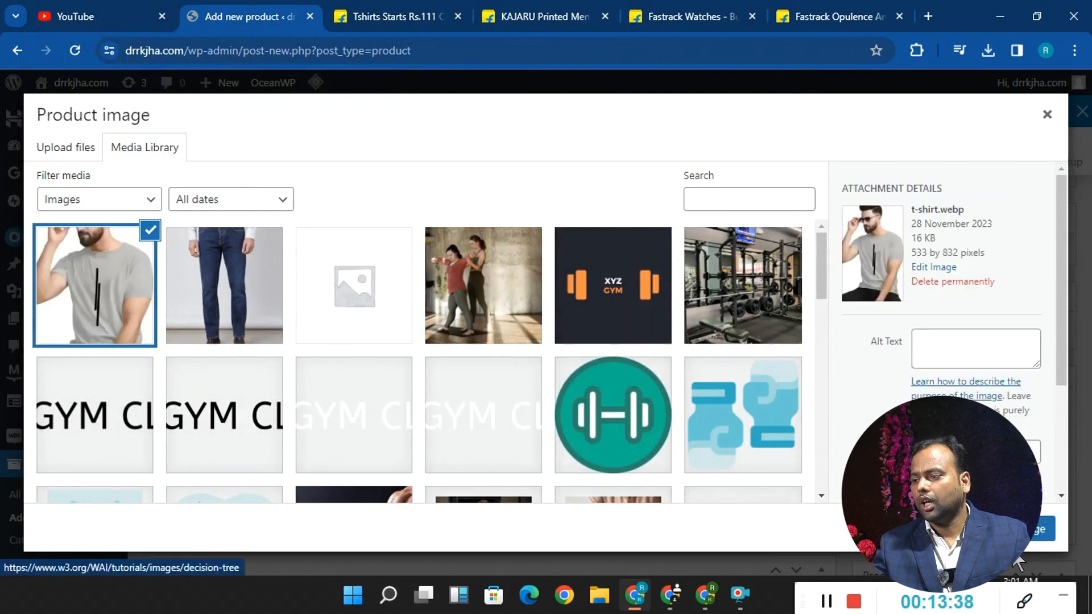
pyautogui.click(1042, 529)
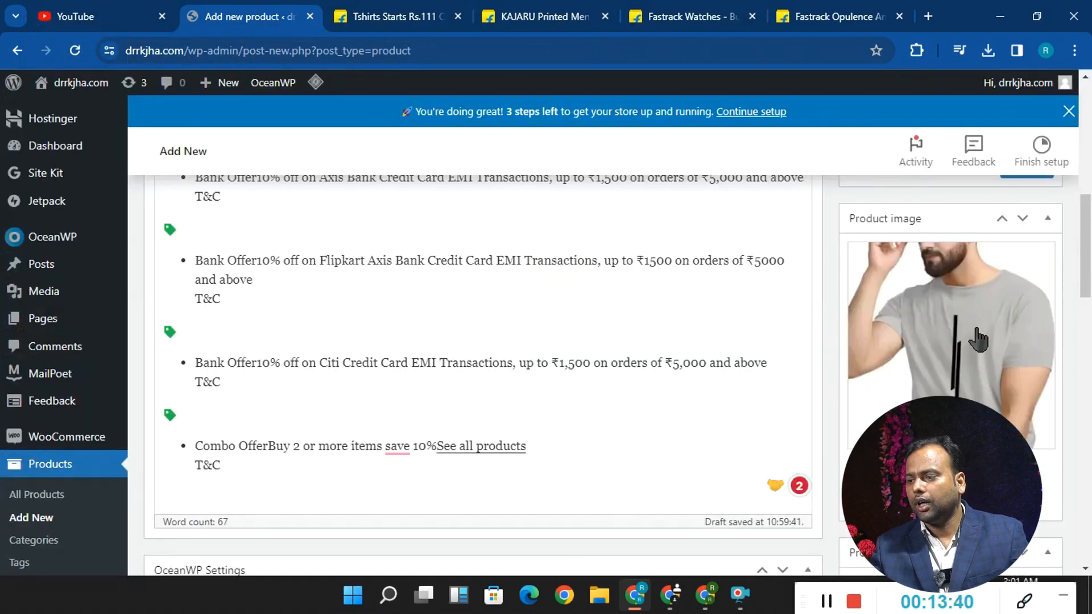
# - Save the second T-shirt photo from the KAJARU Flipkart product page to Downloads as t-1
pyautogui.scroll(-3, 966, 339)
pyautogui.scroll(5, 965, 342)
pyautogui.scroll(-10, 965, 341)
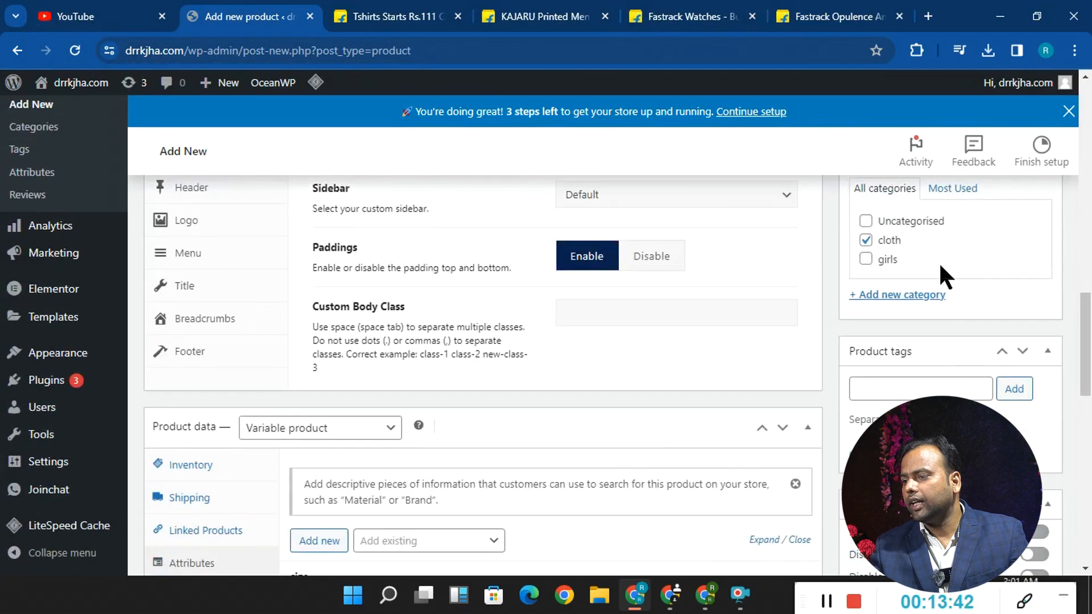
pyautogui.scroll(2, 949, 290)
pyautogui.click(538, 16)
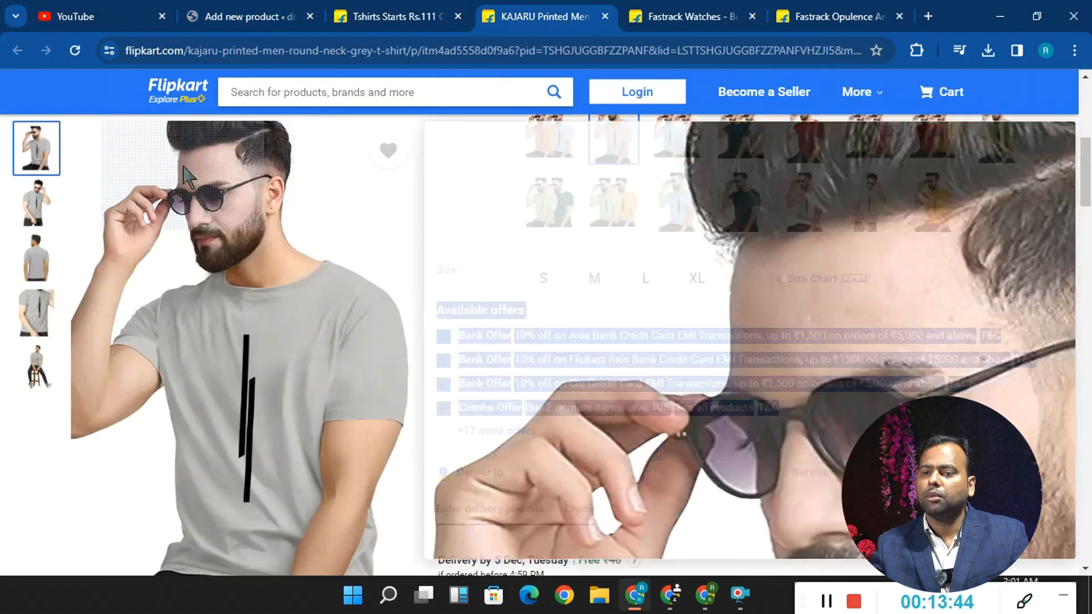
pyautogui.moveTo(36, 203)
pyautogui.rightClick(201, 208)
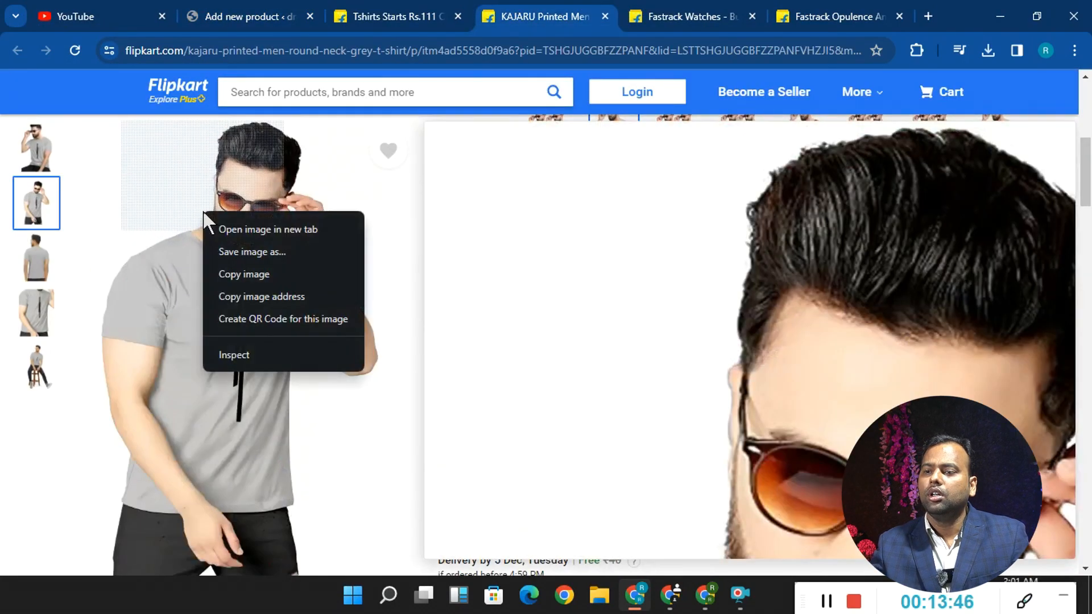
pyautogui.click(286, 251)
pyautogui.write('ts')
pyautogui.press('BackSpace')
pyautogui.press('BackSpace')
pyautogui.write('t-1')
pyautogui.press('Return')
# - Save the back-view photo of the T-shirt as t-2
pyautogui.moveTo(12, 291)
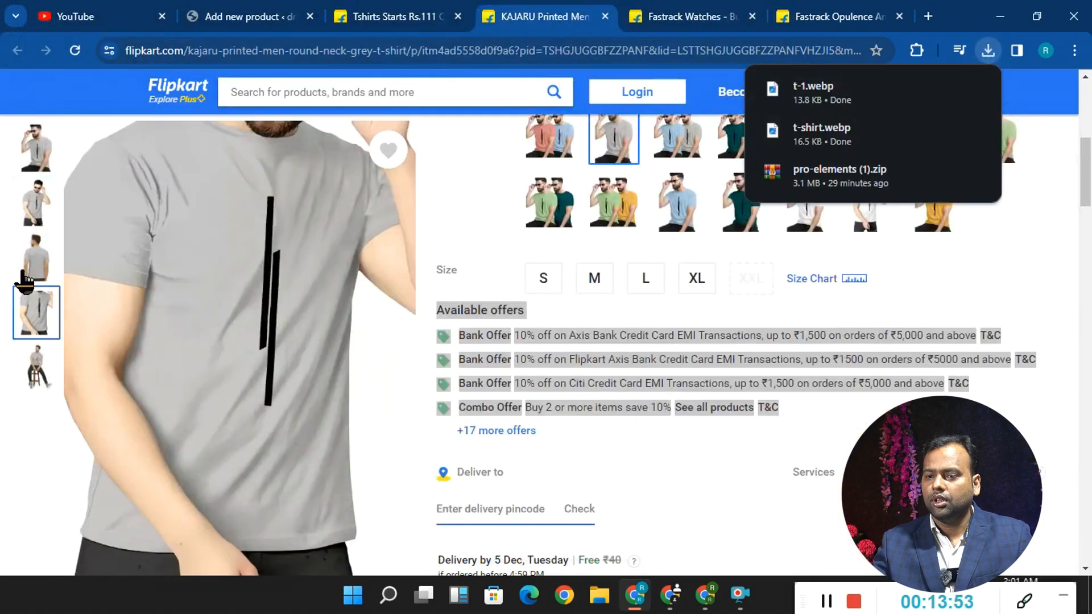
pyautogui.moveTo(36, 257)
pyautogui.rightClick(135, 249)
pyautogui.click(168, 291)
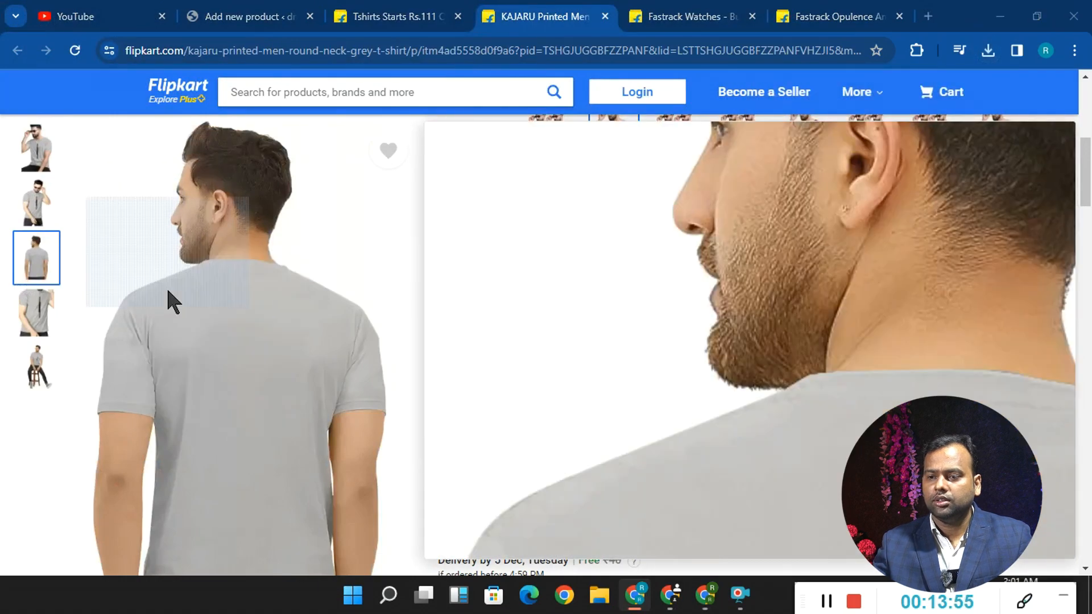
pyautogui.write('t-2')
pyautogui.press('Return')
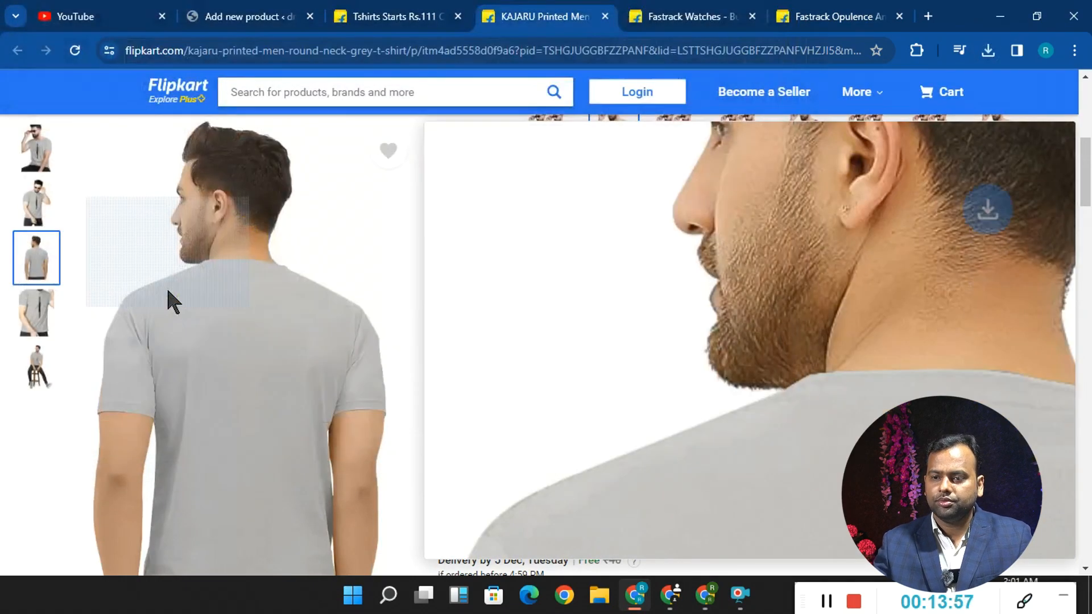
# - Save the close-up front photo of the T-shirt as t-3
pyautogui.moveTo(36, 313)
pyautogui.rightClick(171, 264)
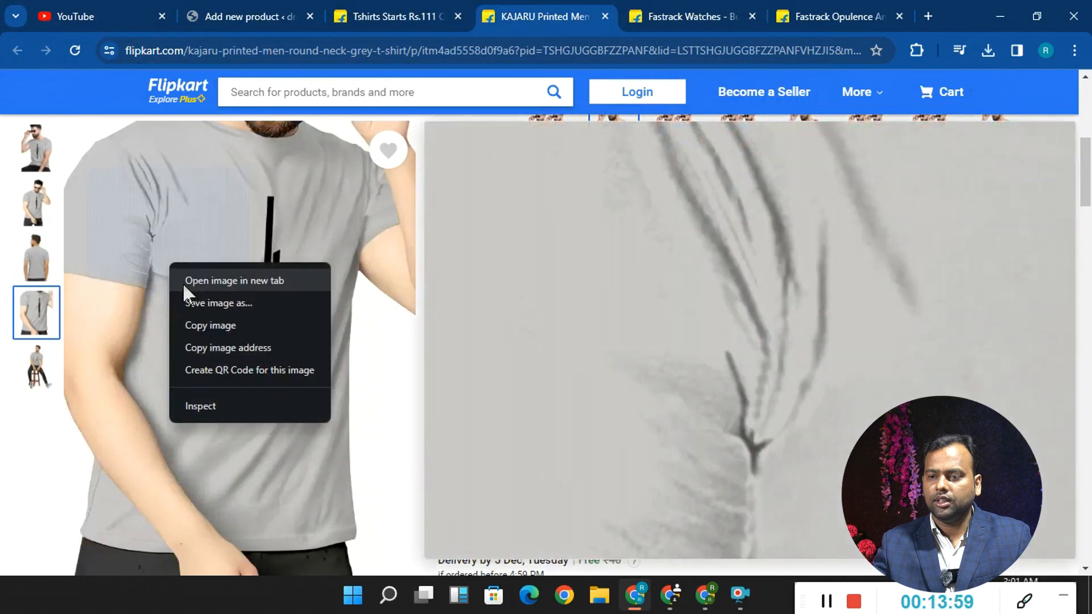
pyautogui.click(187, 301)
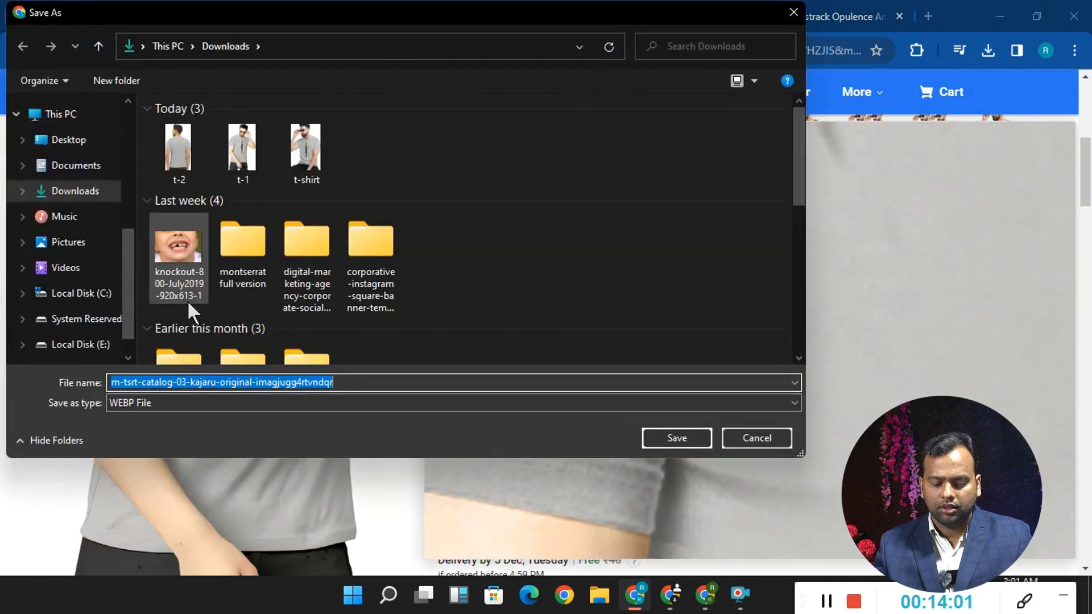
pyautogui.write('t-3')
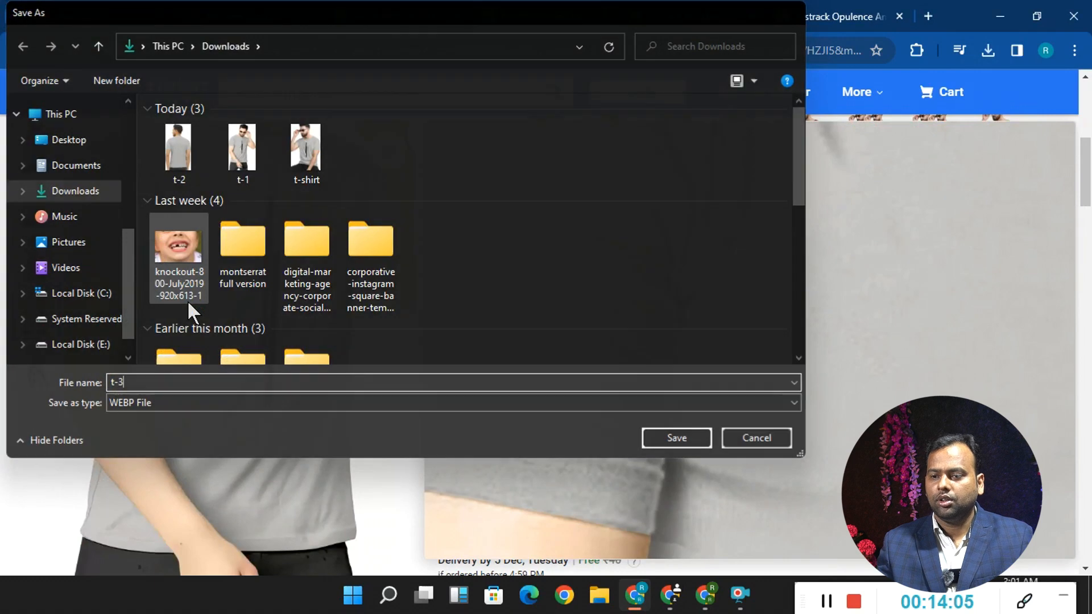
pyautogui.press('Return')
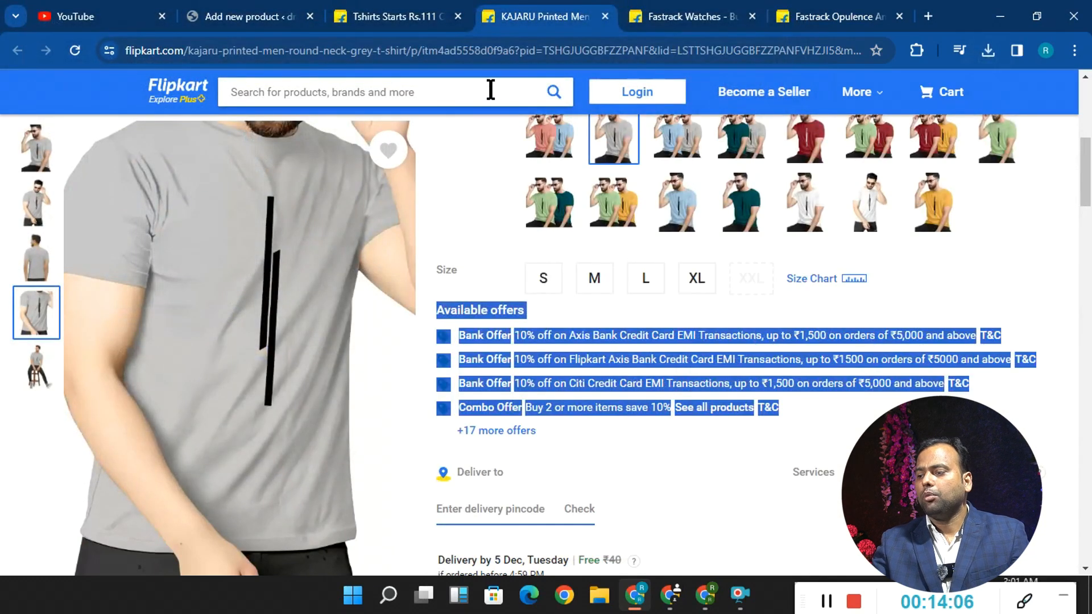
# - Upload t-1, t-2, t-3 and t-shirt from Downloads and add them to the product gallery in WordPress
pyautogui.click(230, 9)
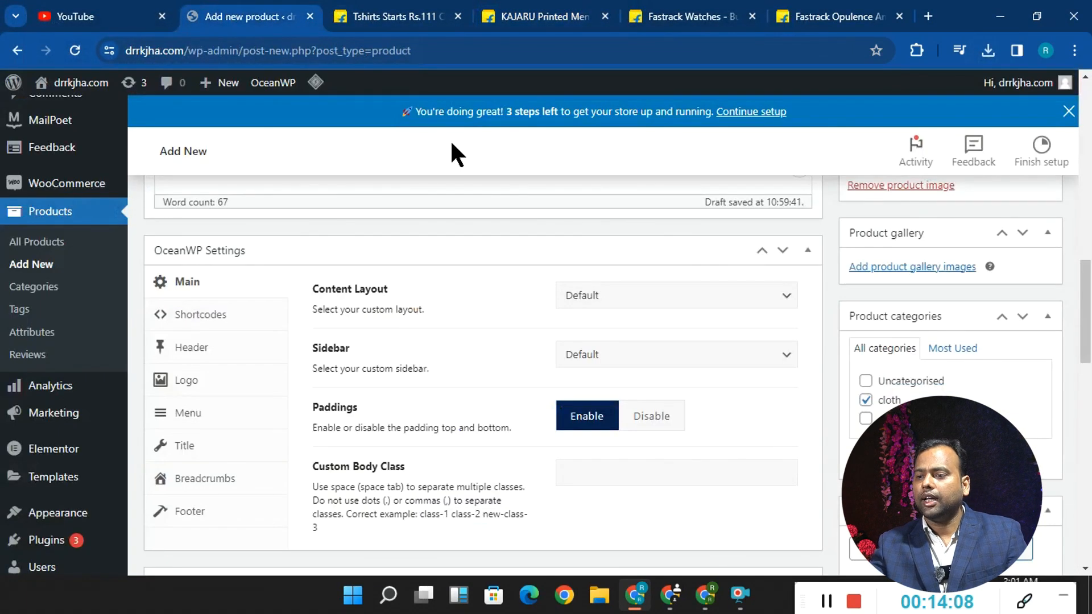
pyautogui.click(908, 271)
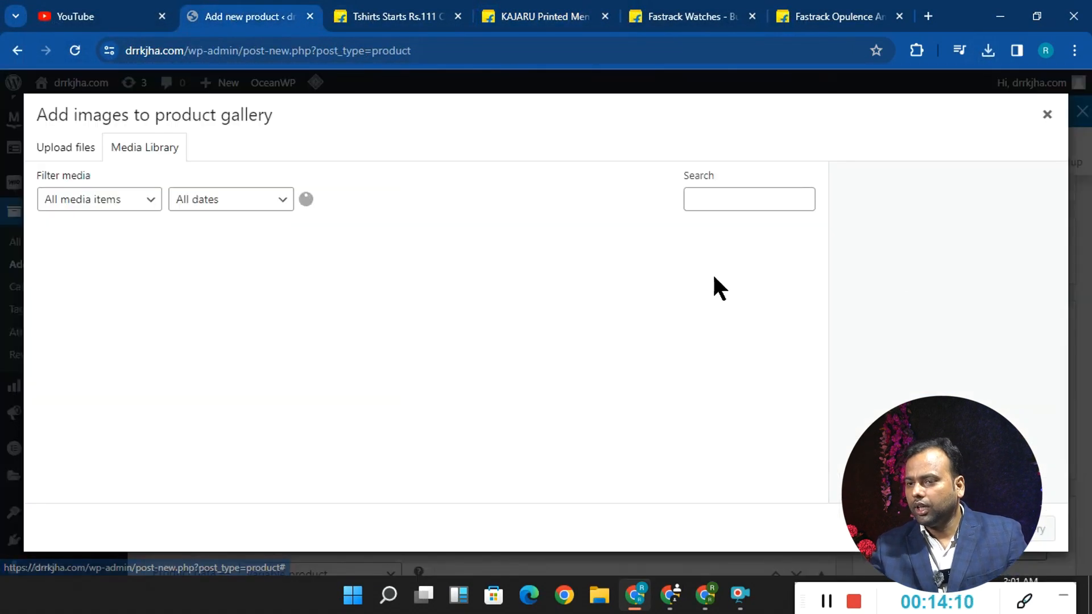
pyautogui.click(52, 154)
pyautogui.click(516, 350)
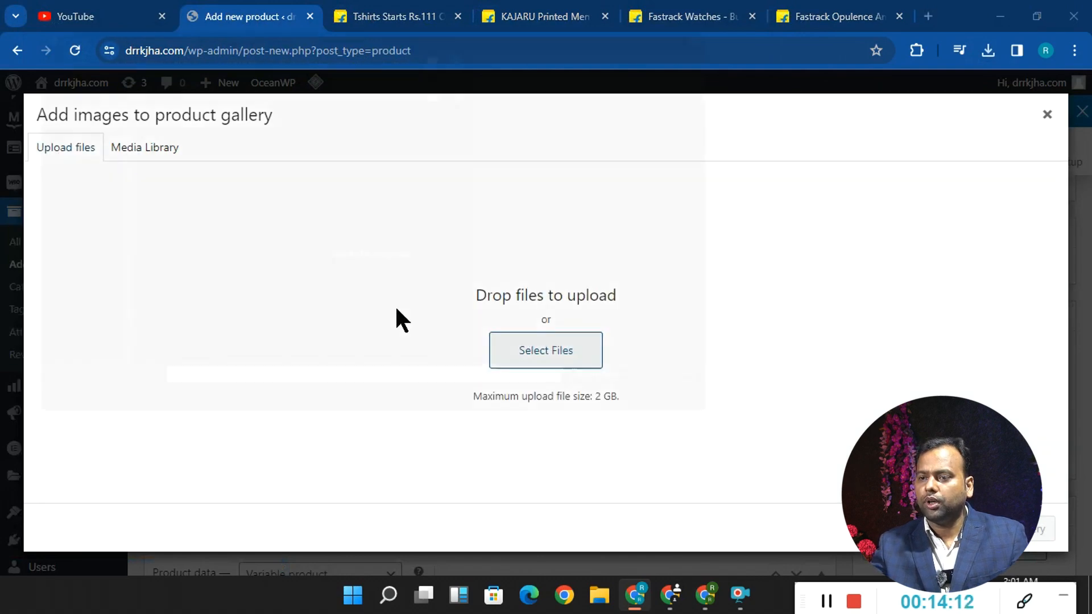
pyautogui.scroll(5, 312, 280)
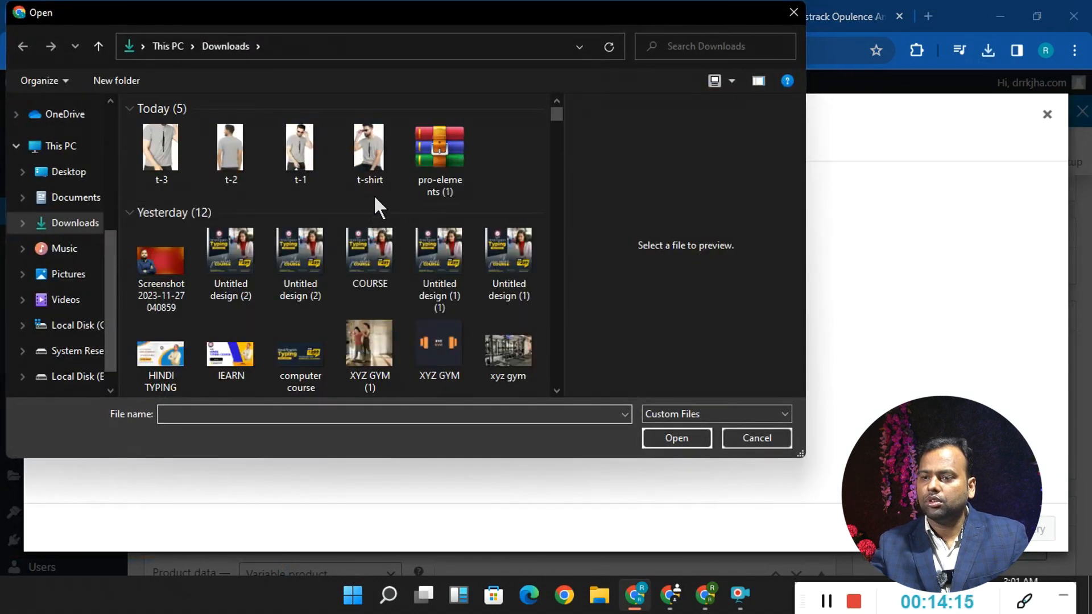
pyautogui.moveTo(375, 208); pyautogui.dragTo(176, 146)
pyautogui.click(683, 439)
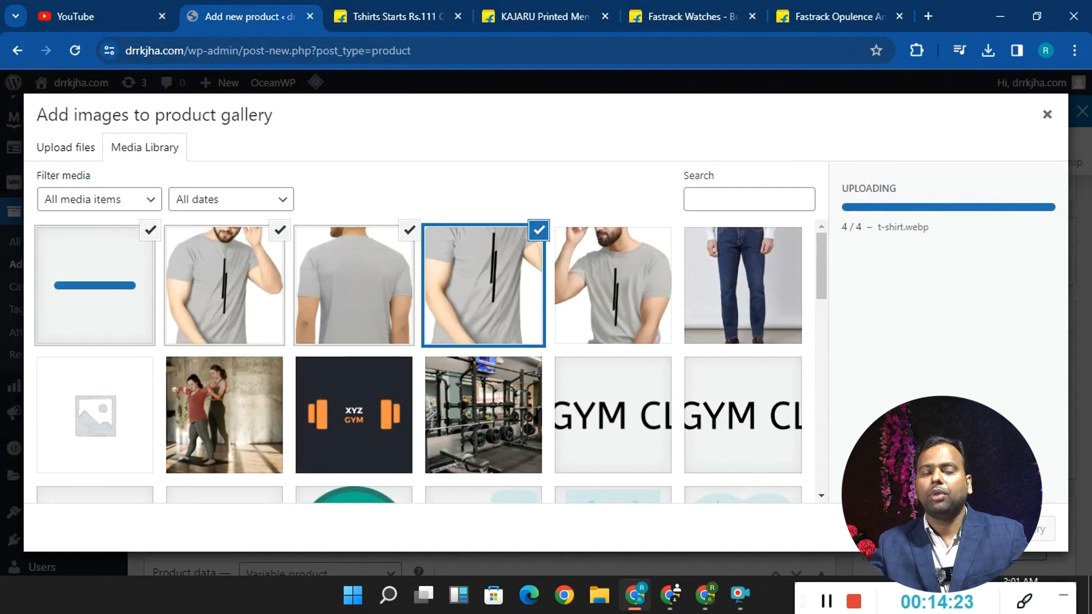
pyautogui.click(1036, 532)
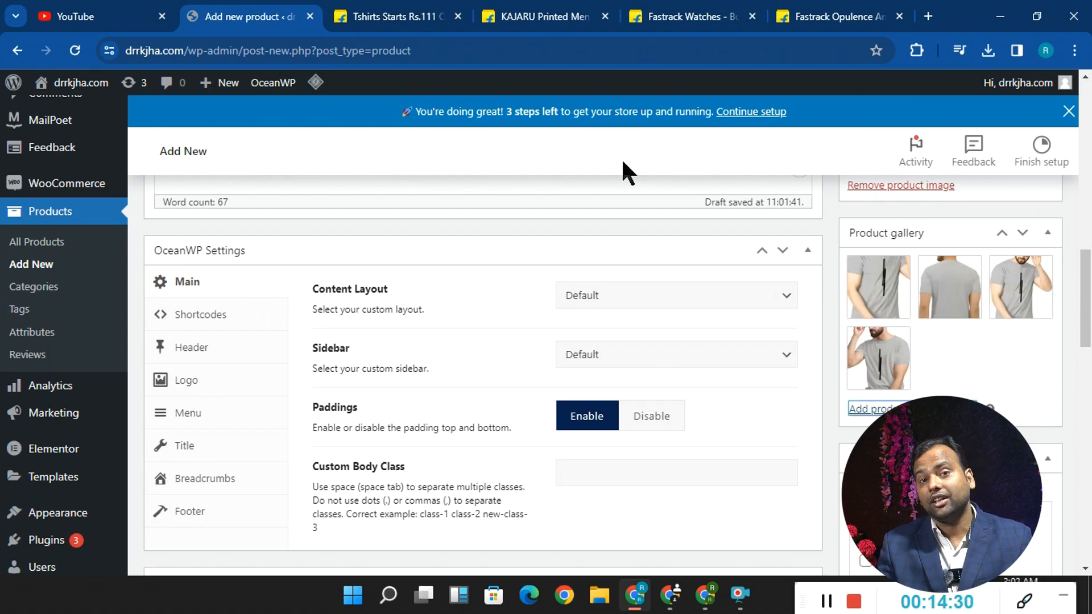
# - Publish the T-shirt product and view its product page on the site
pyautogui.scroll(15, 968, 263)
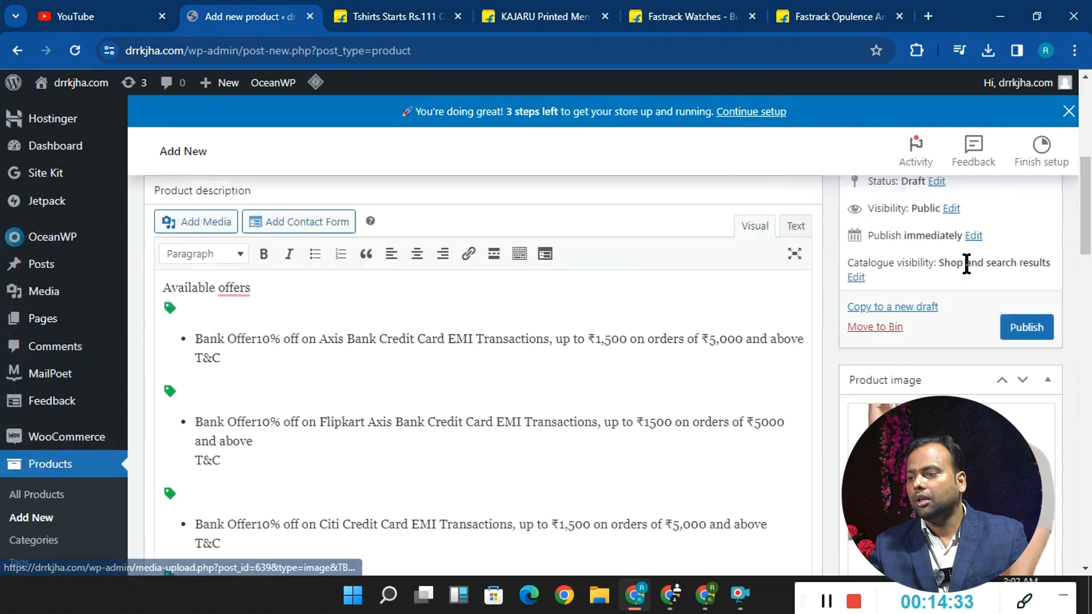
pyautogui.click(1026, 485)
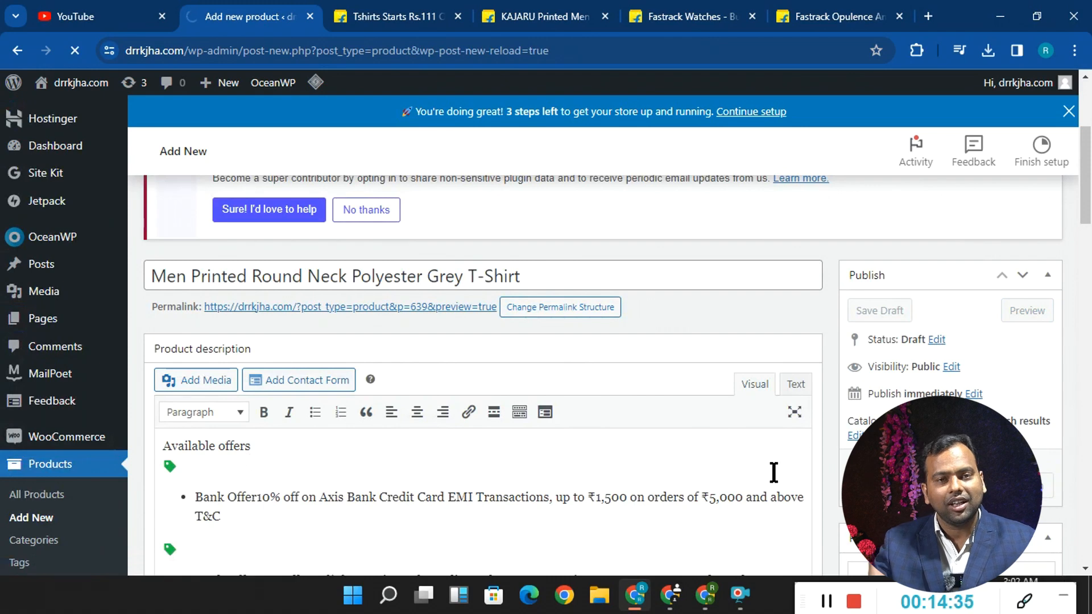
pyautogui.click(353, 297)
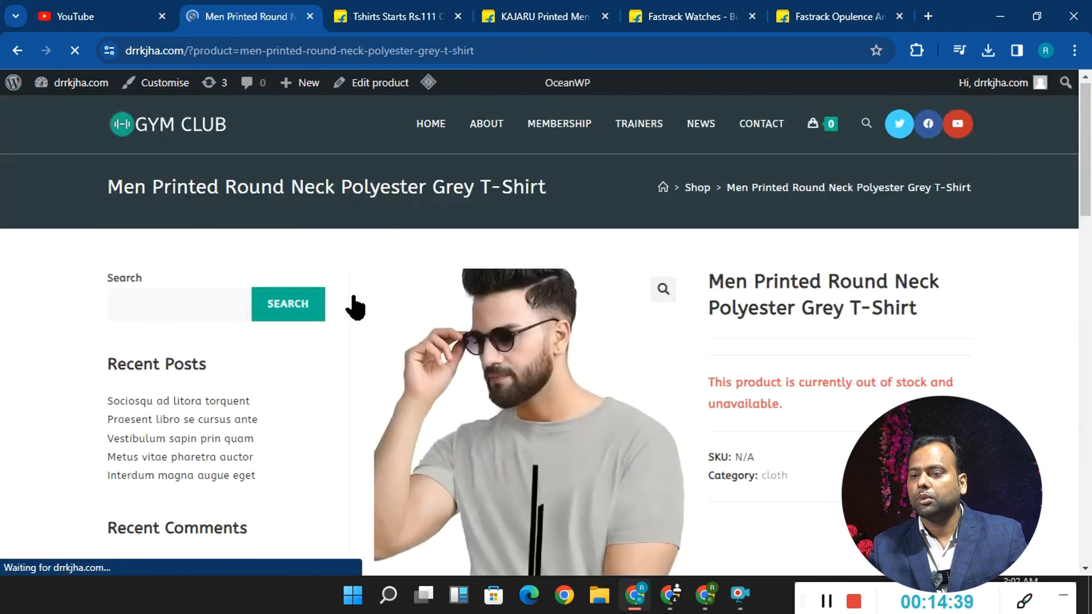
pyautogui.scroll(-6, 353, 318)
pyautogui.scroll(-10, 536, 390)
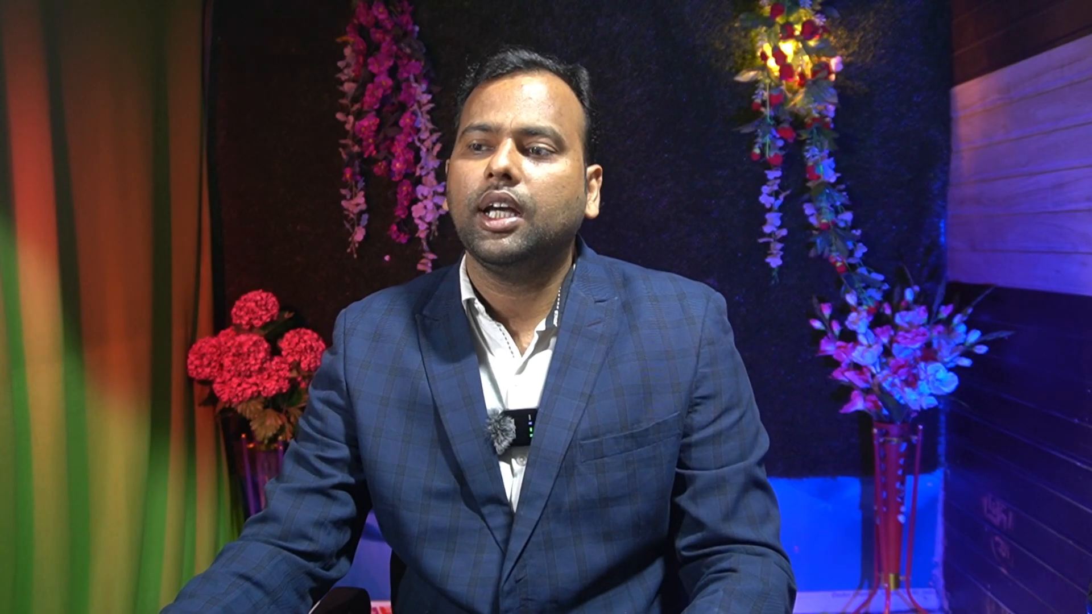